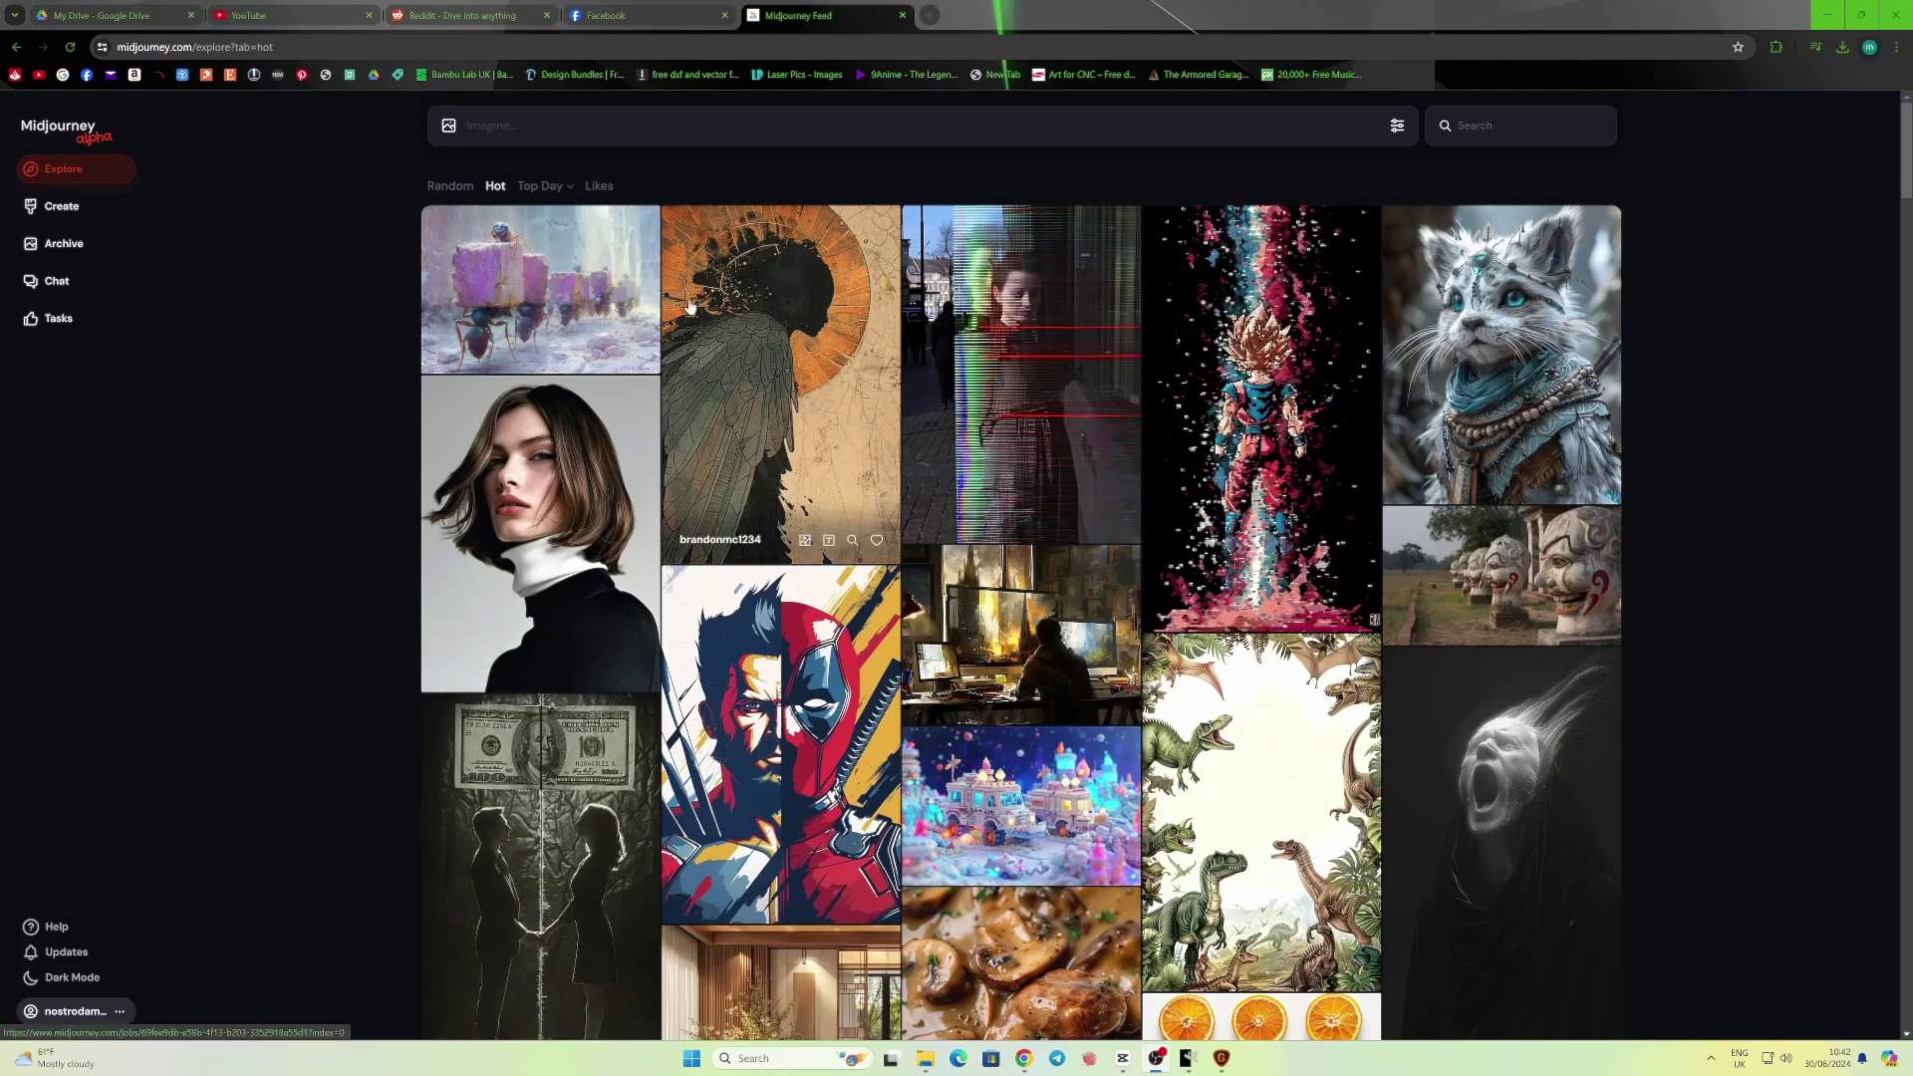
left_click(602, 188)
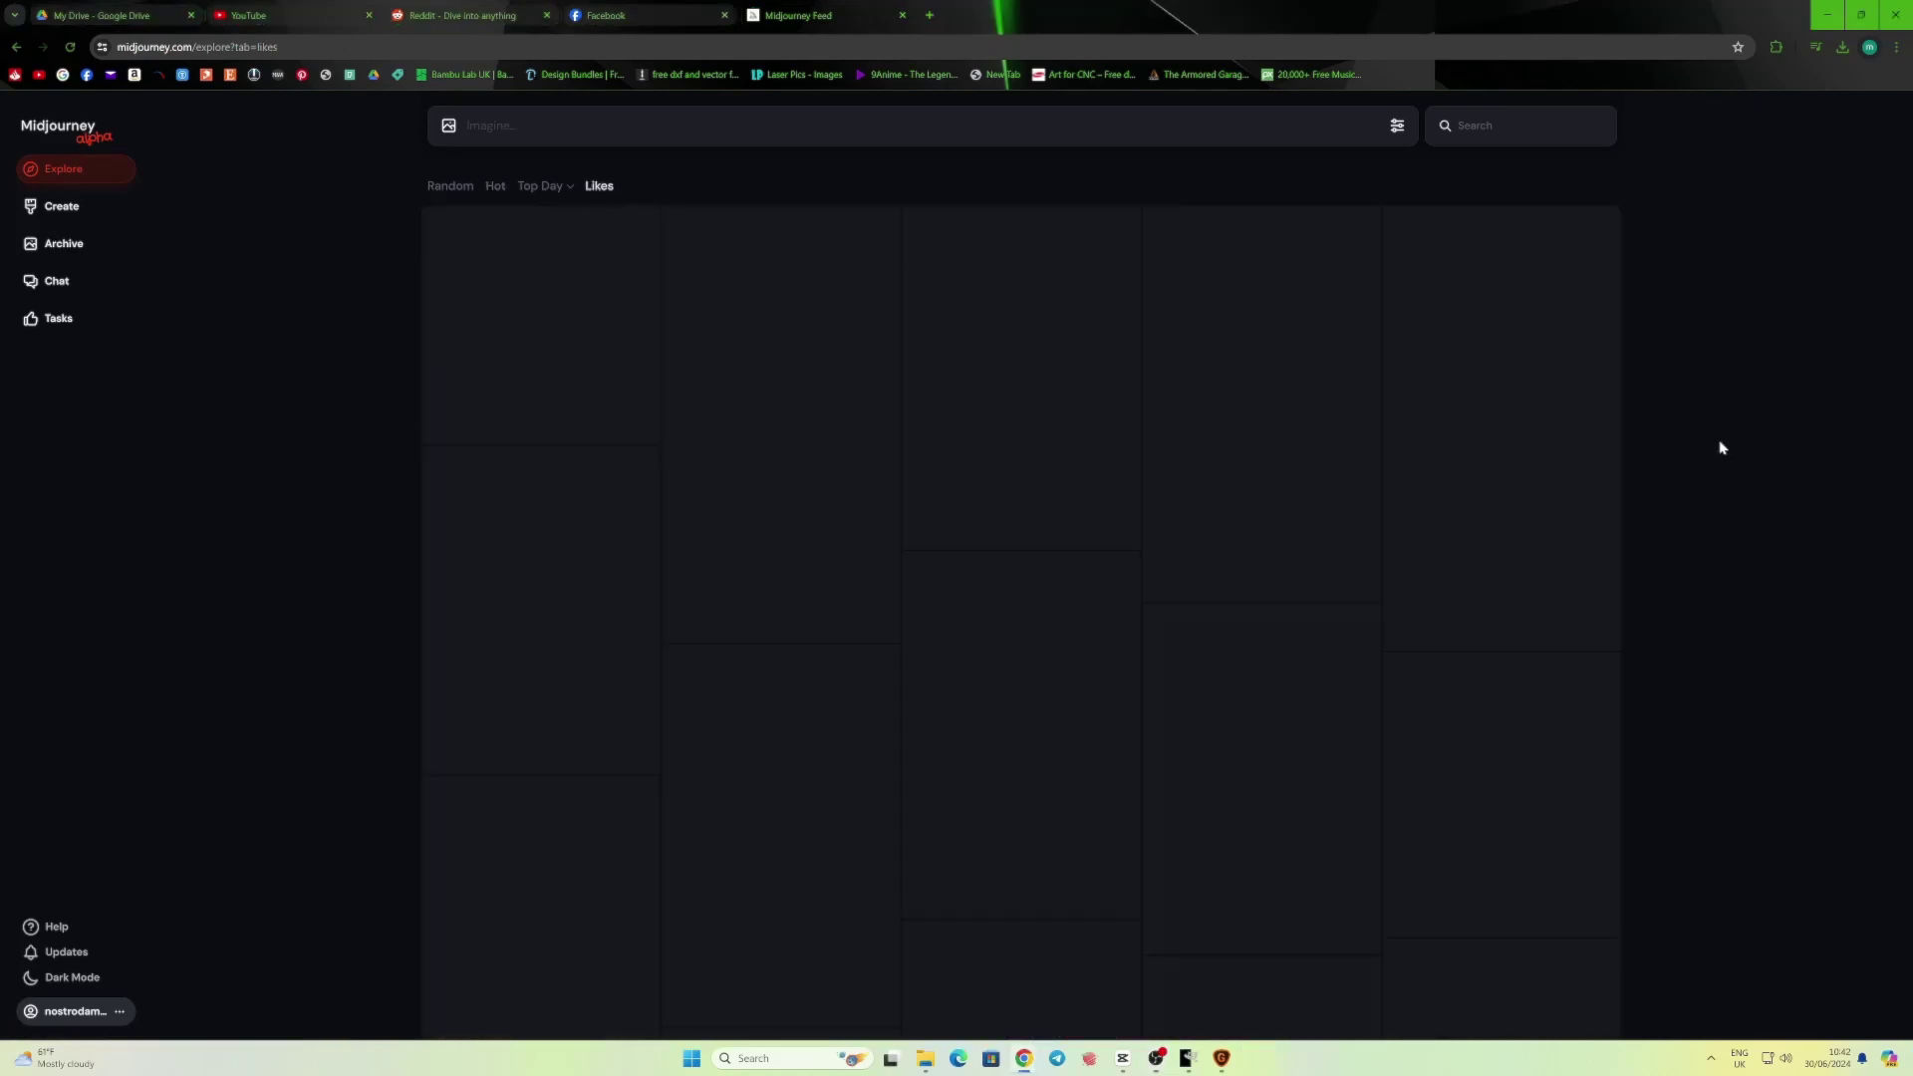
scroll(1690, 442, "down", 2)
scroll(1690, 438, "down", 3)
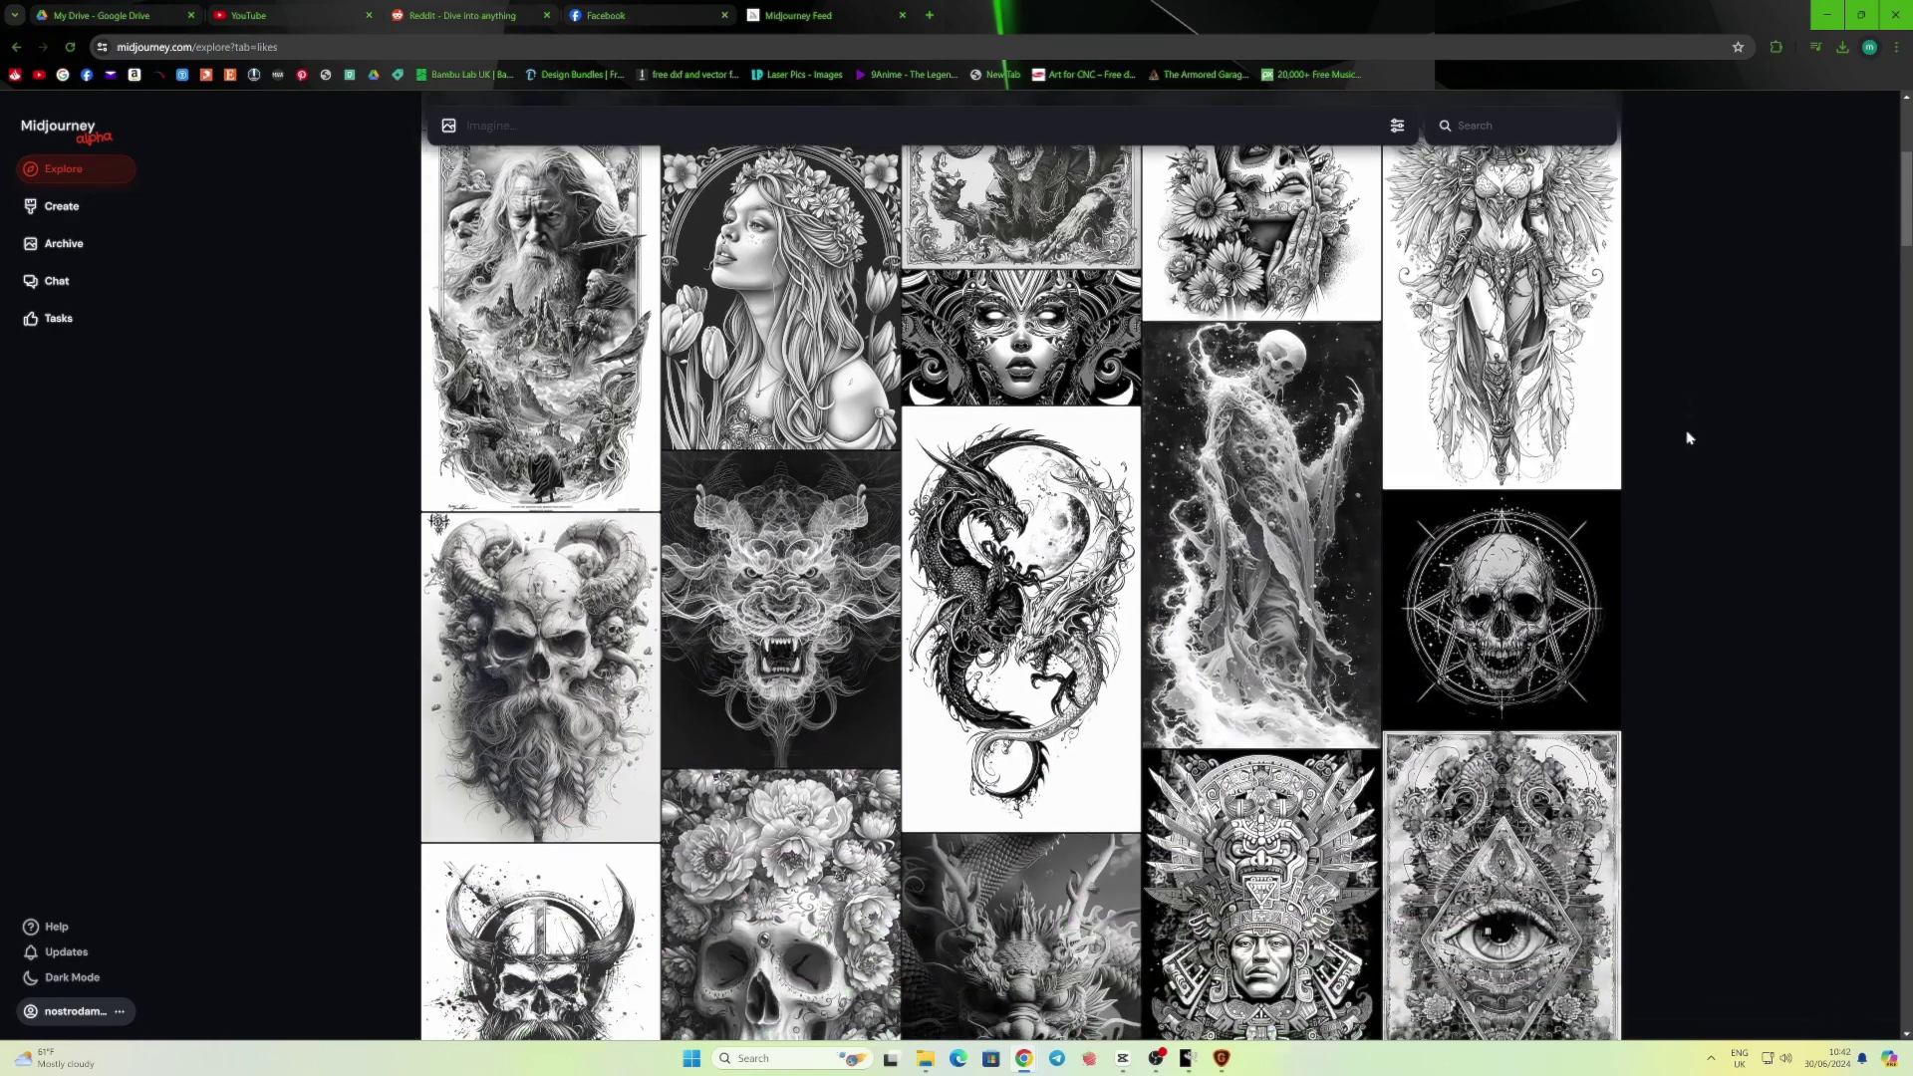
scroll(1690, 439, "down", 5)
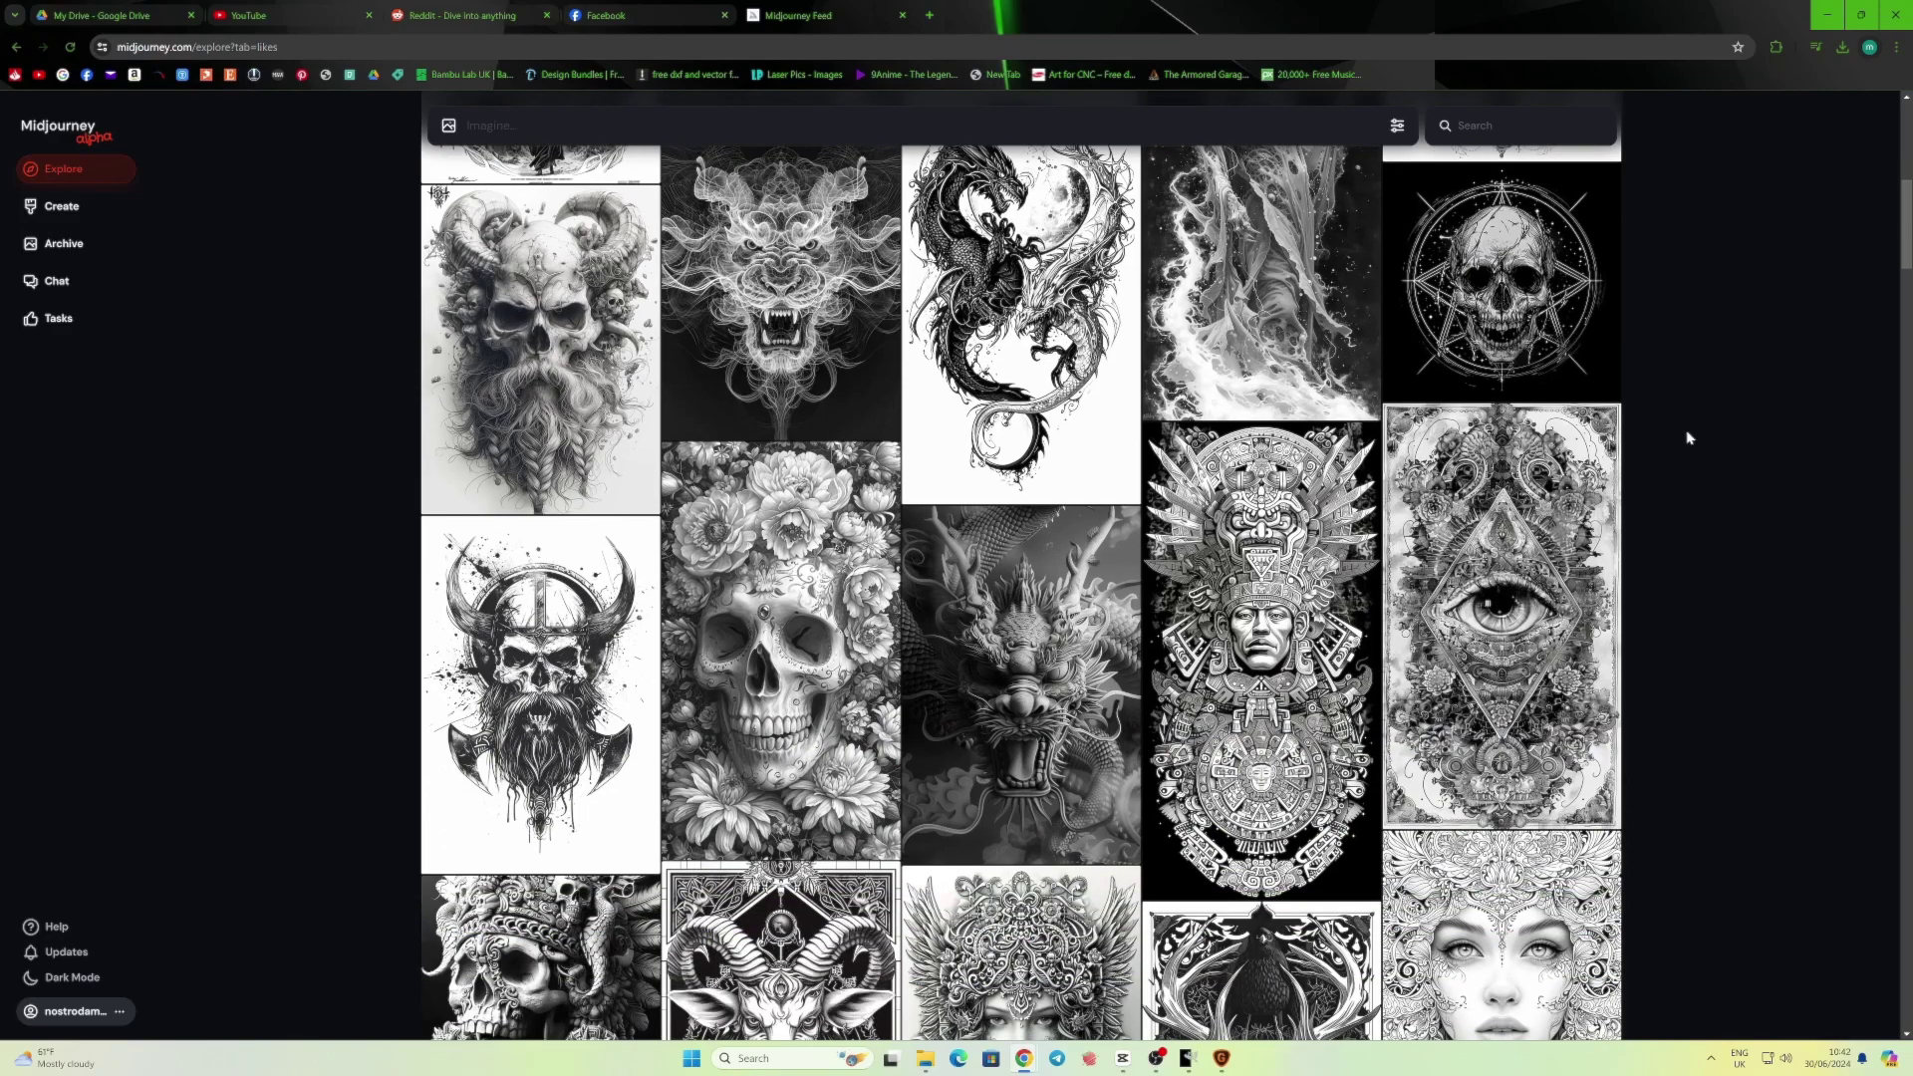
scroll(1690, 439, "down", 5)
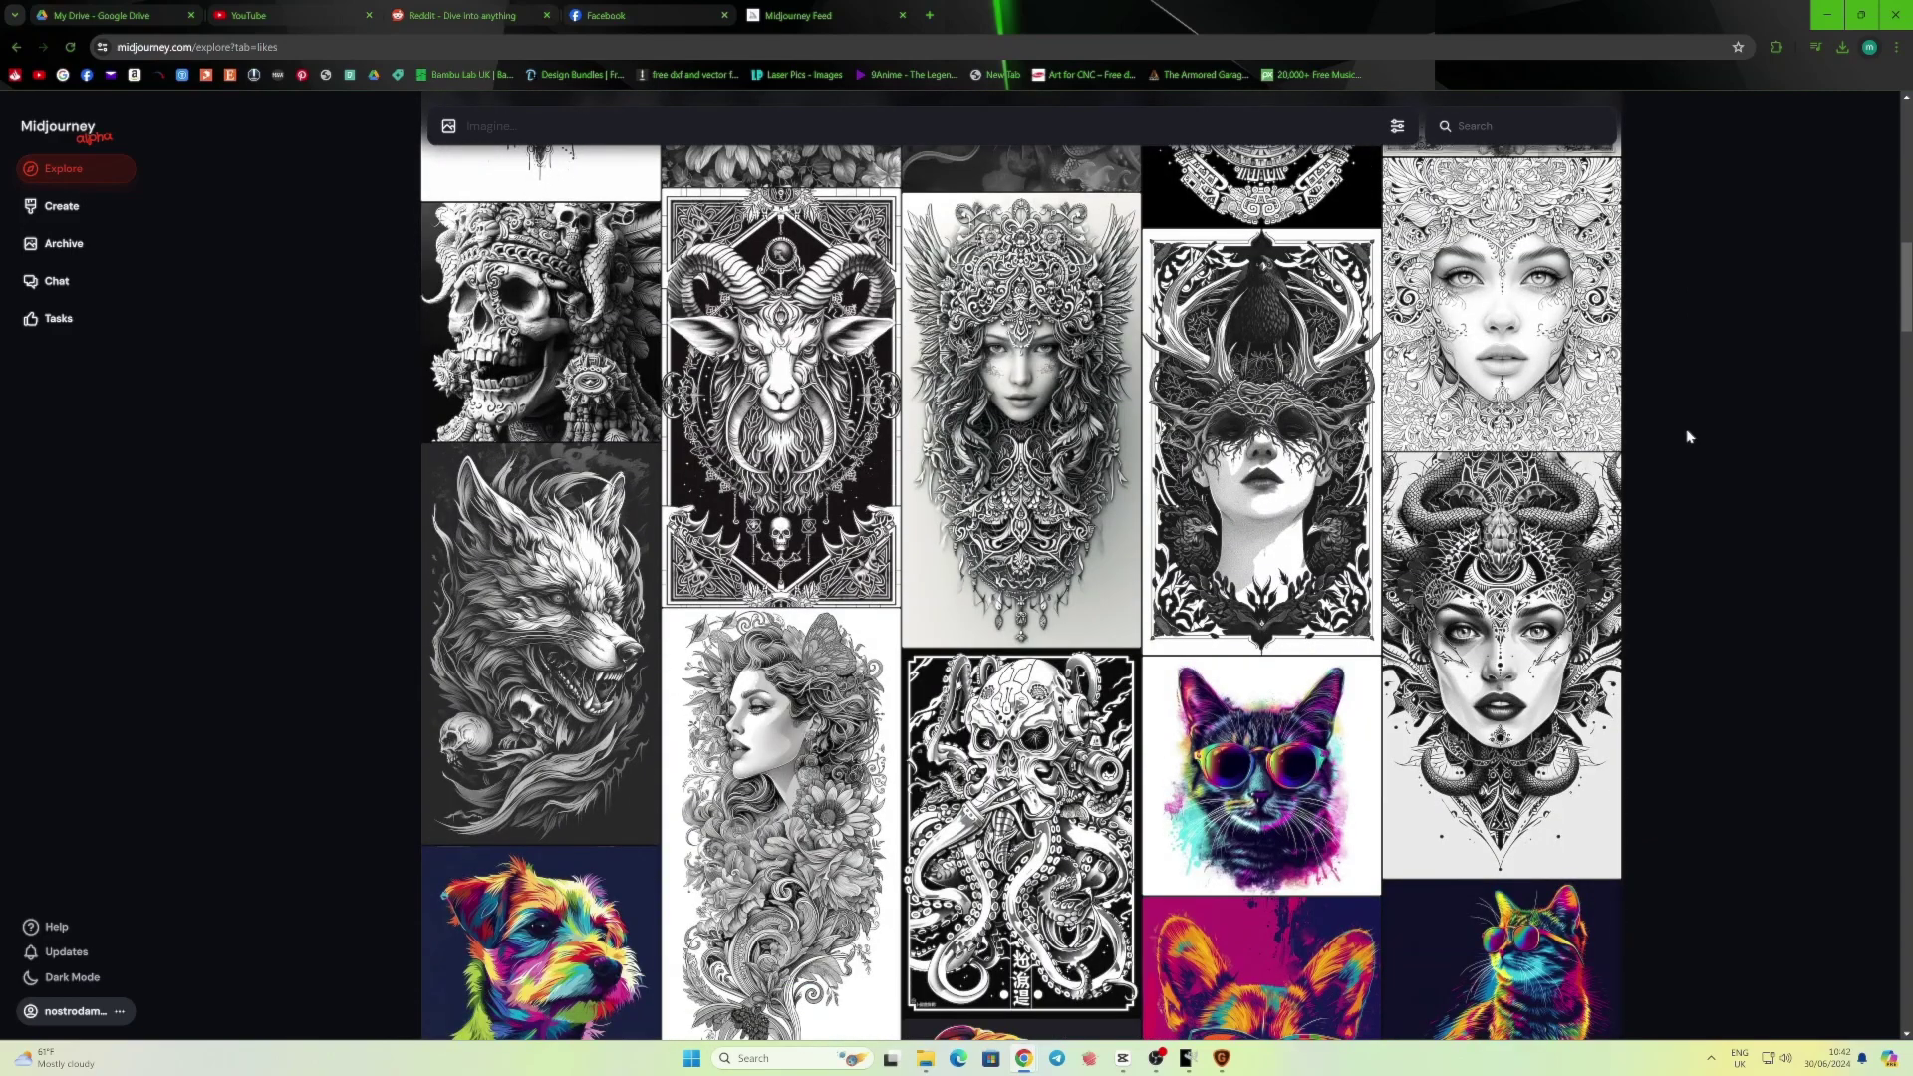
scroll(1690, 438, "down", 7)
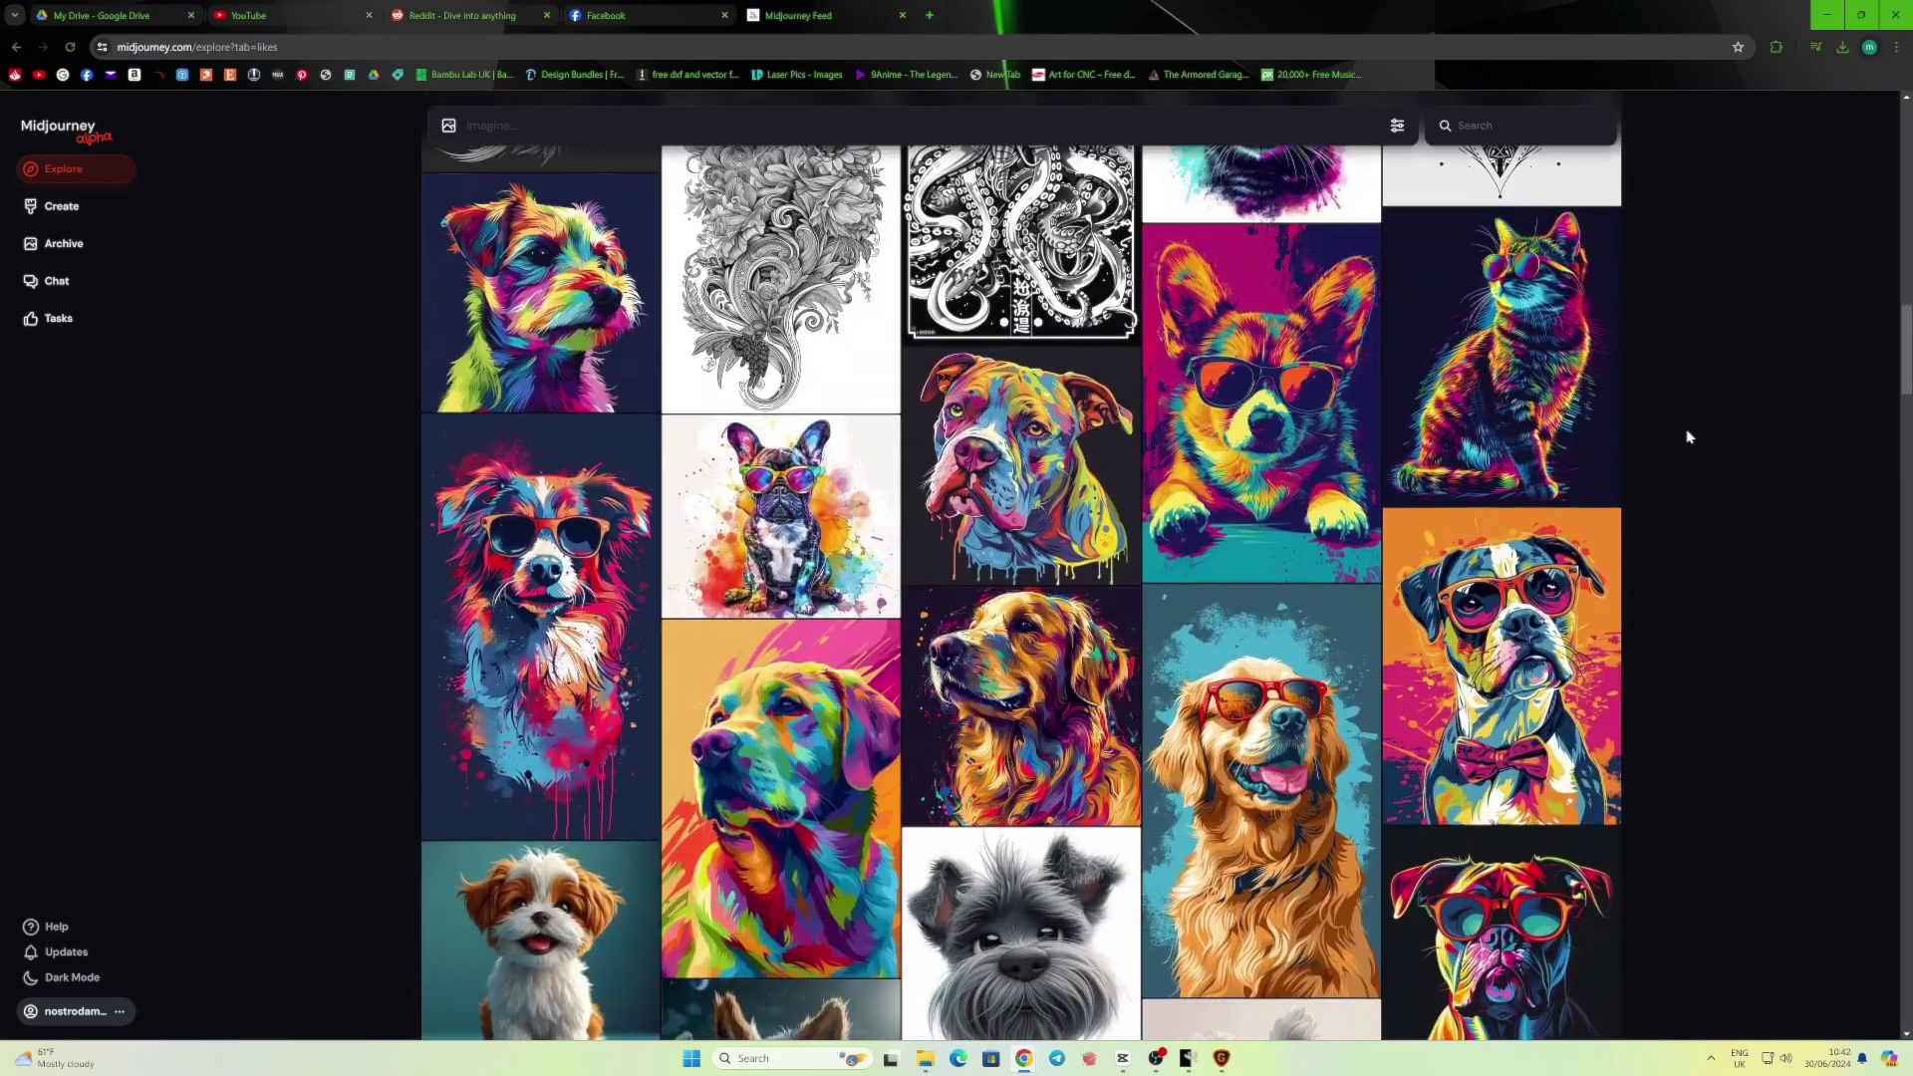
scroll(1690, 438, "down", 17)
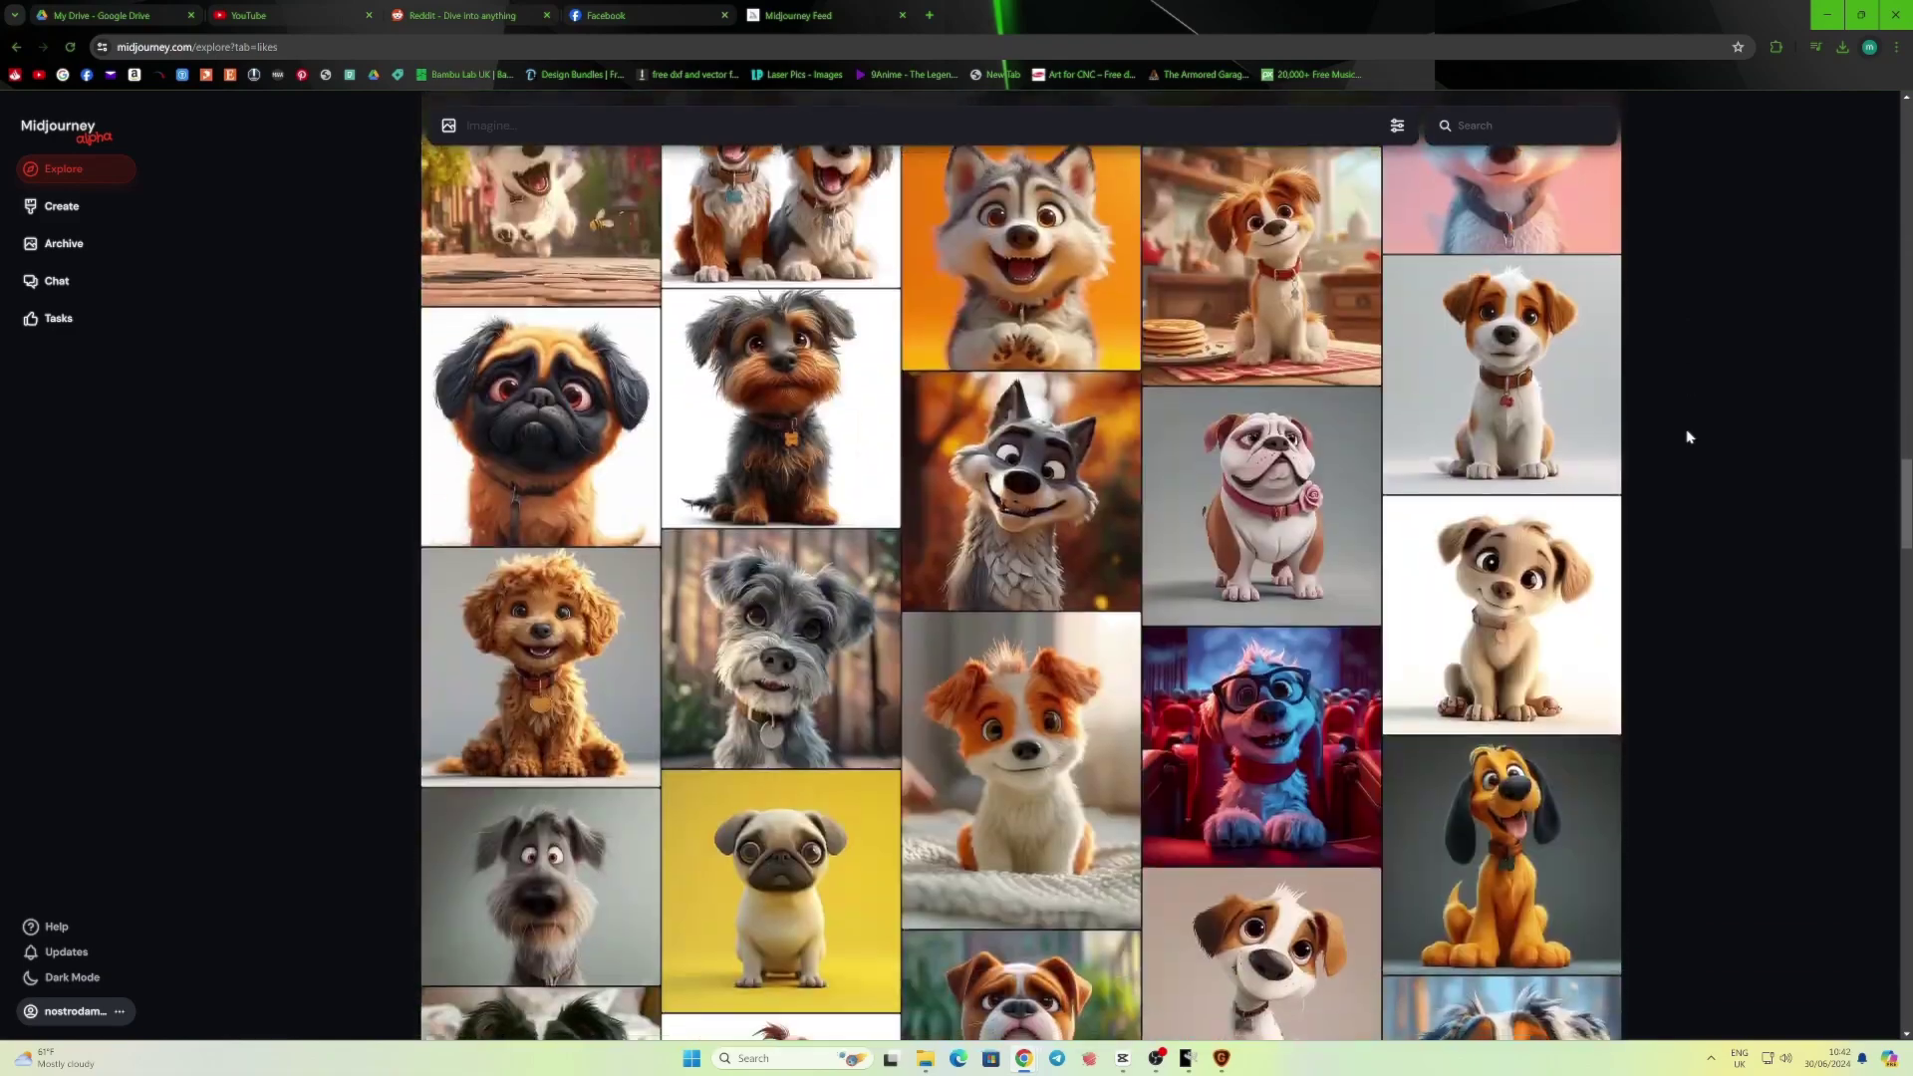
scroll(1690, 438, "down", 15)
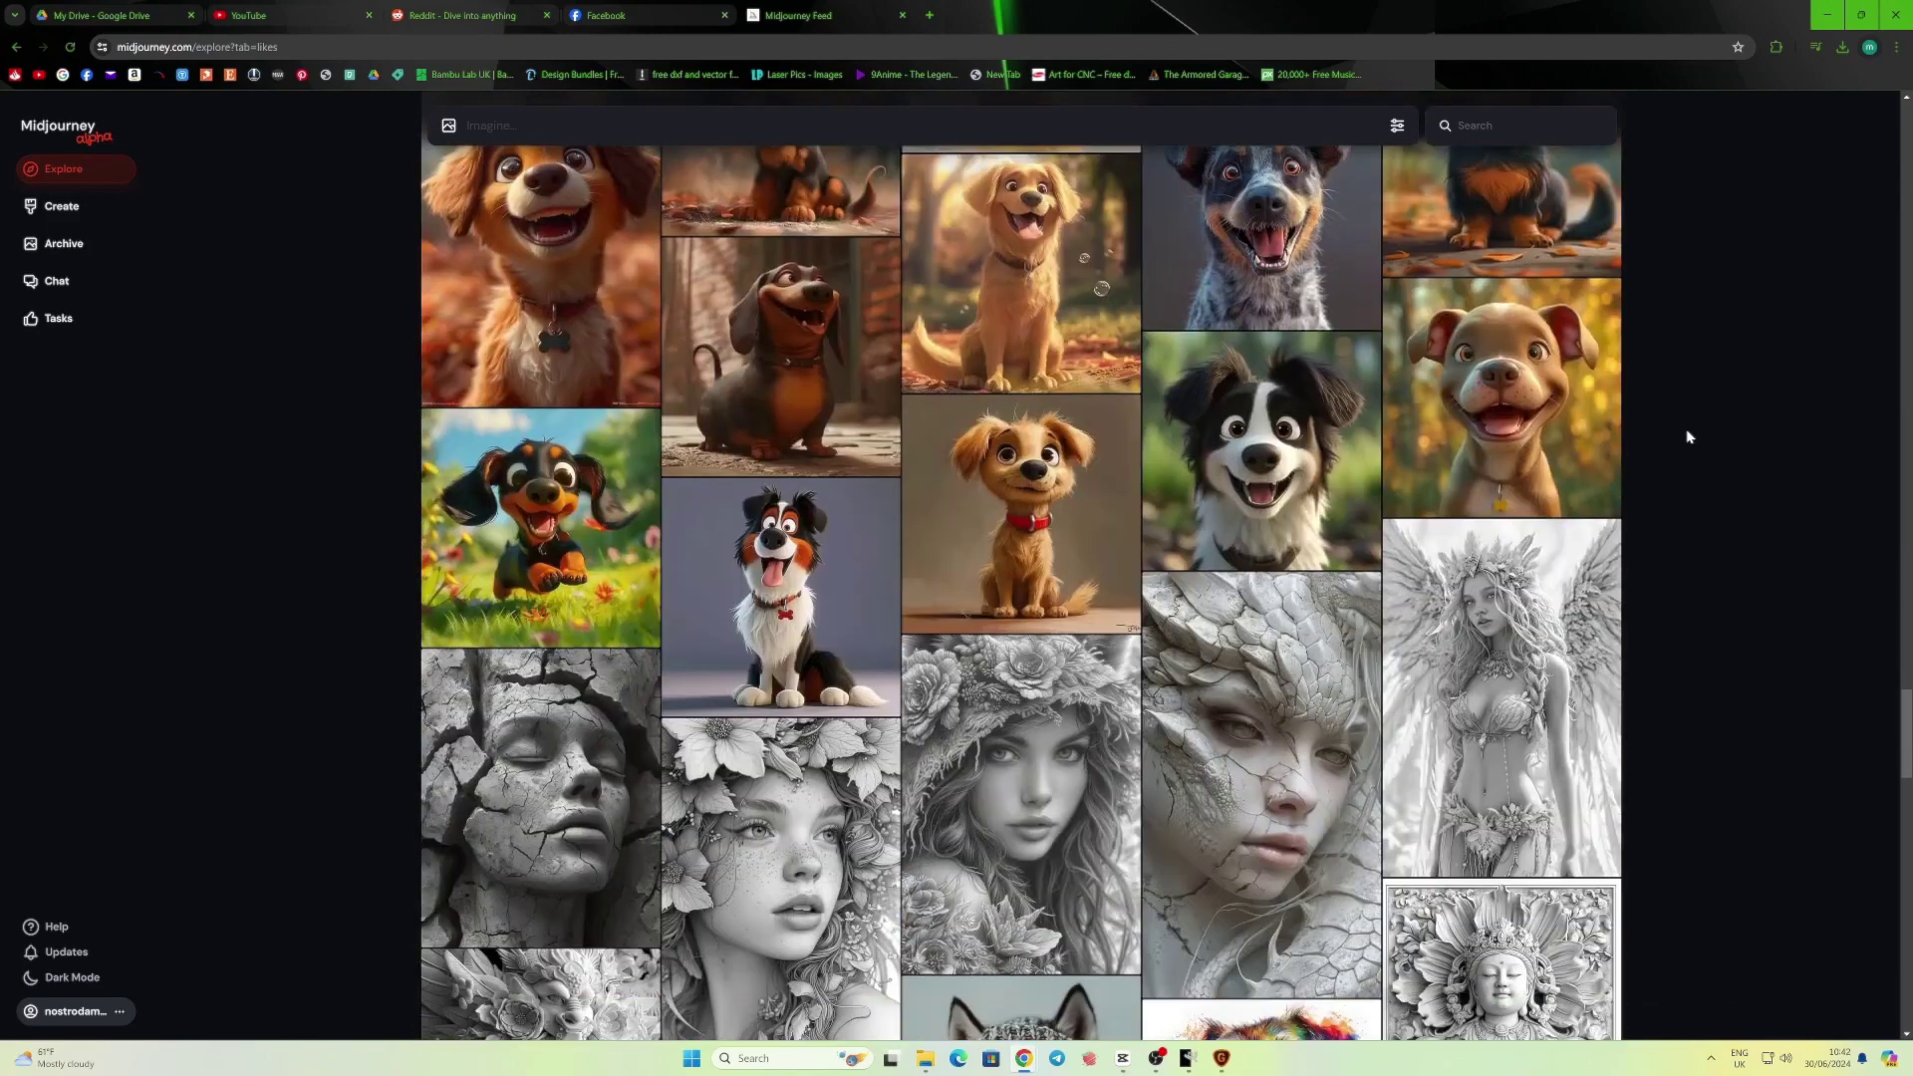
scroll(1690, 438, "down", 5)
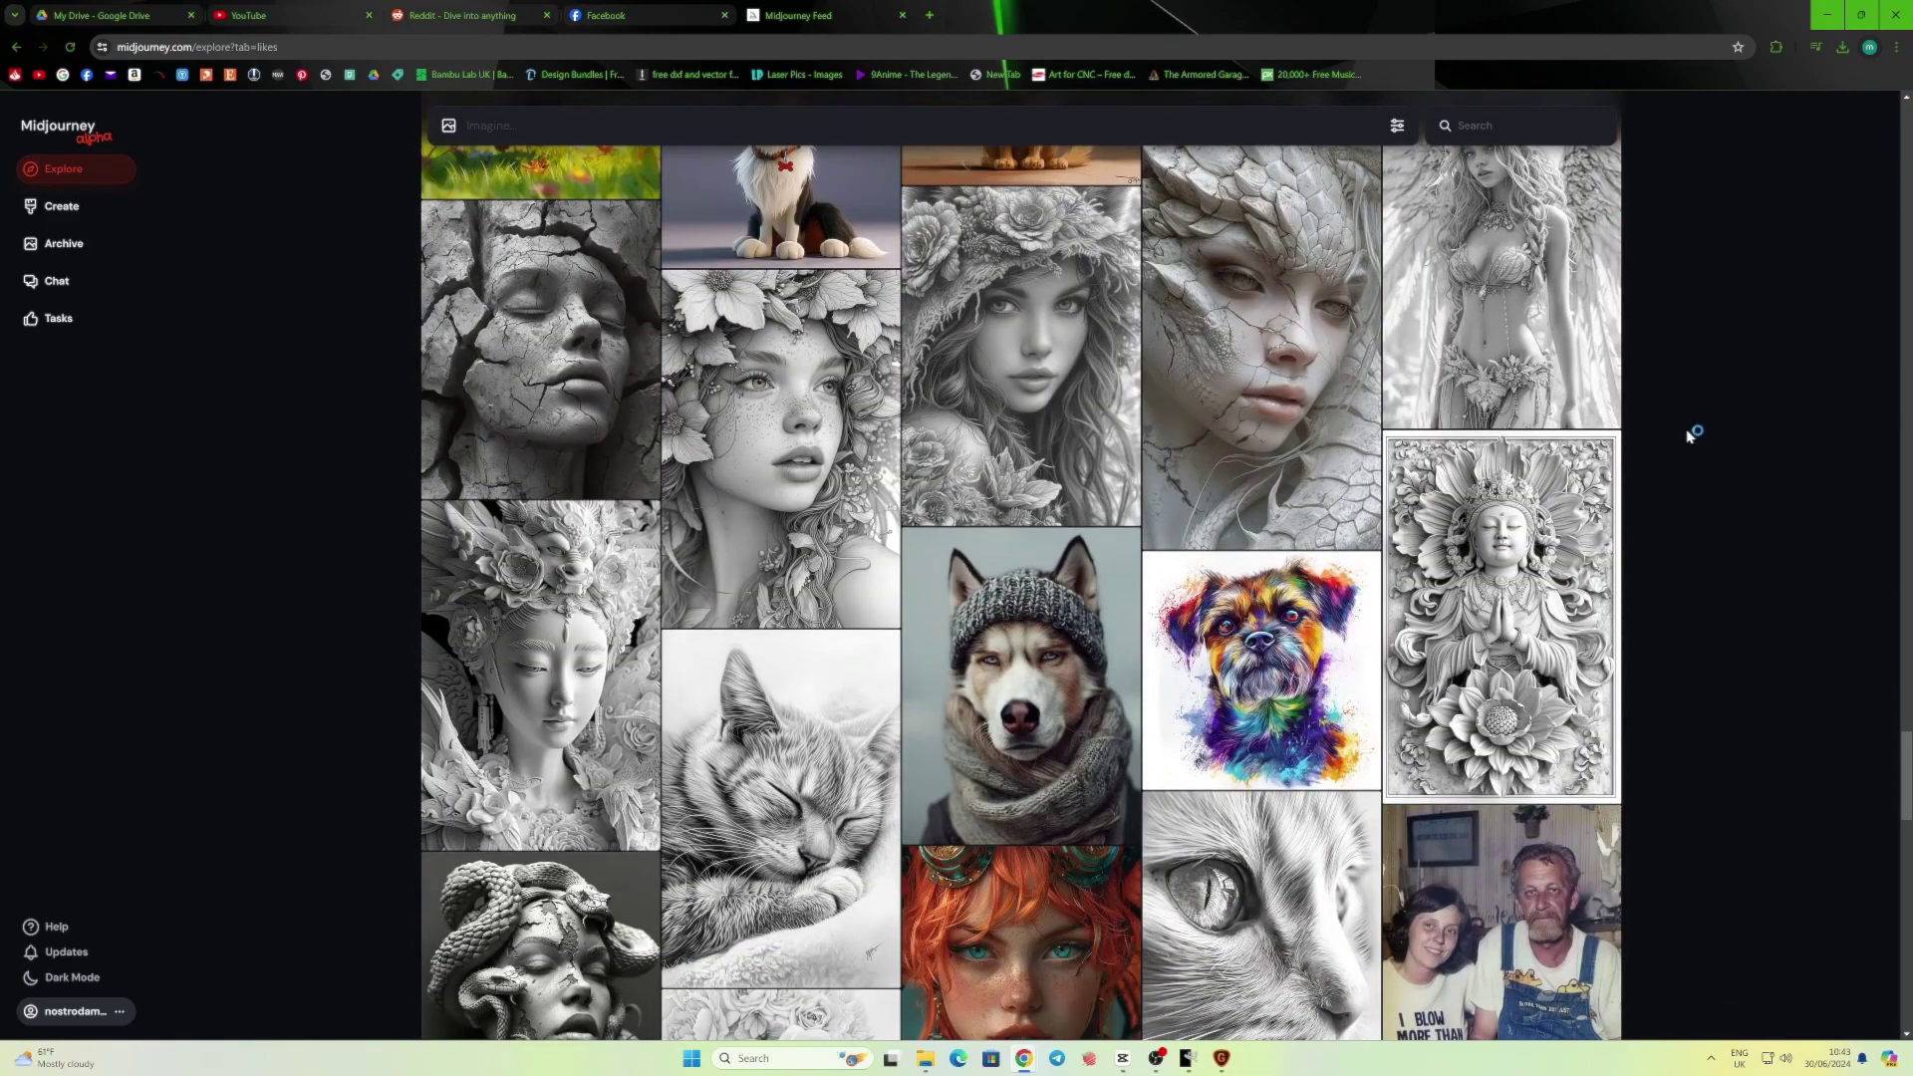
scroll(1690, 436, "down", 2)
scroll(1690, 436, "down", 4)
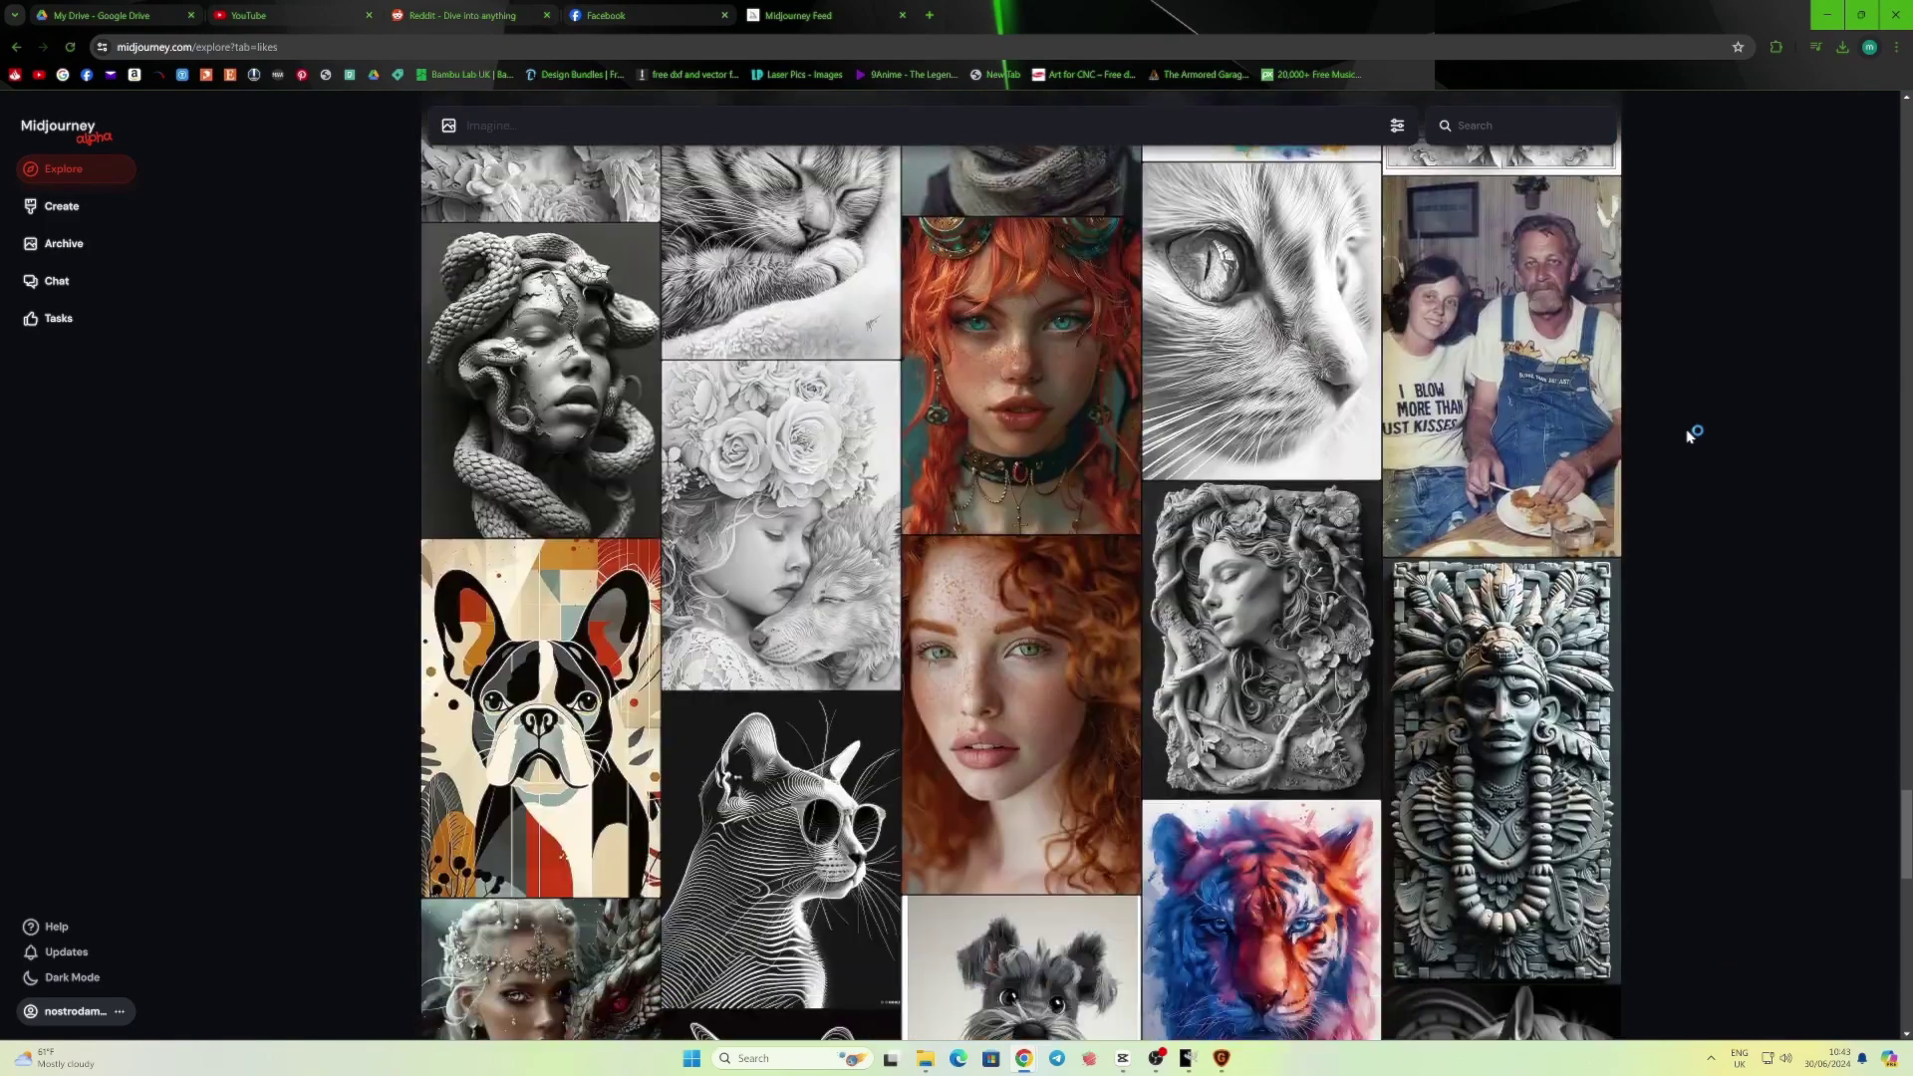
scroll(1690, 436, "down", 9)
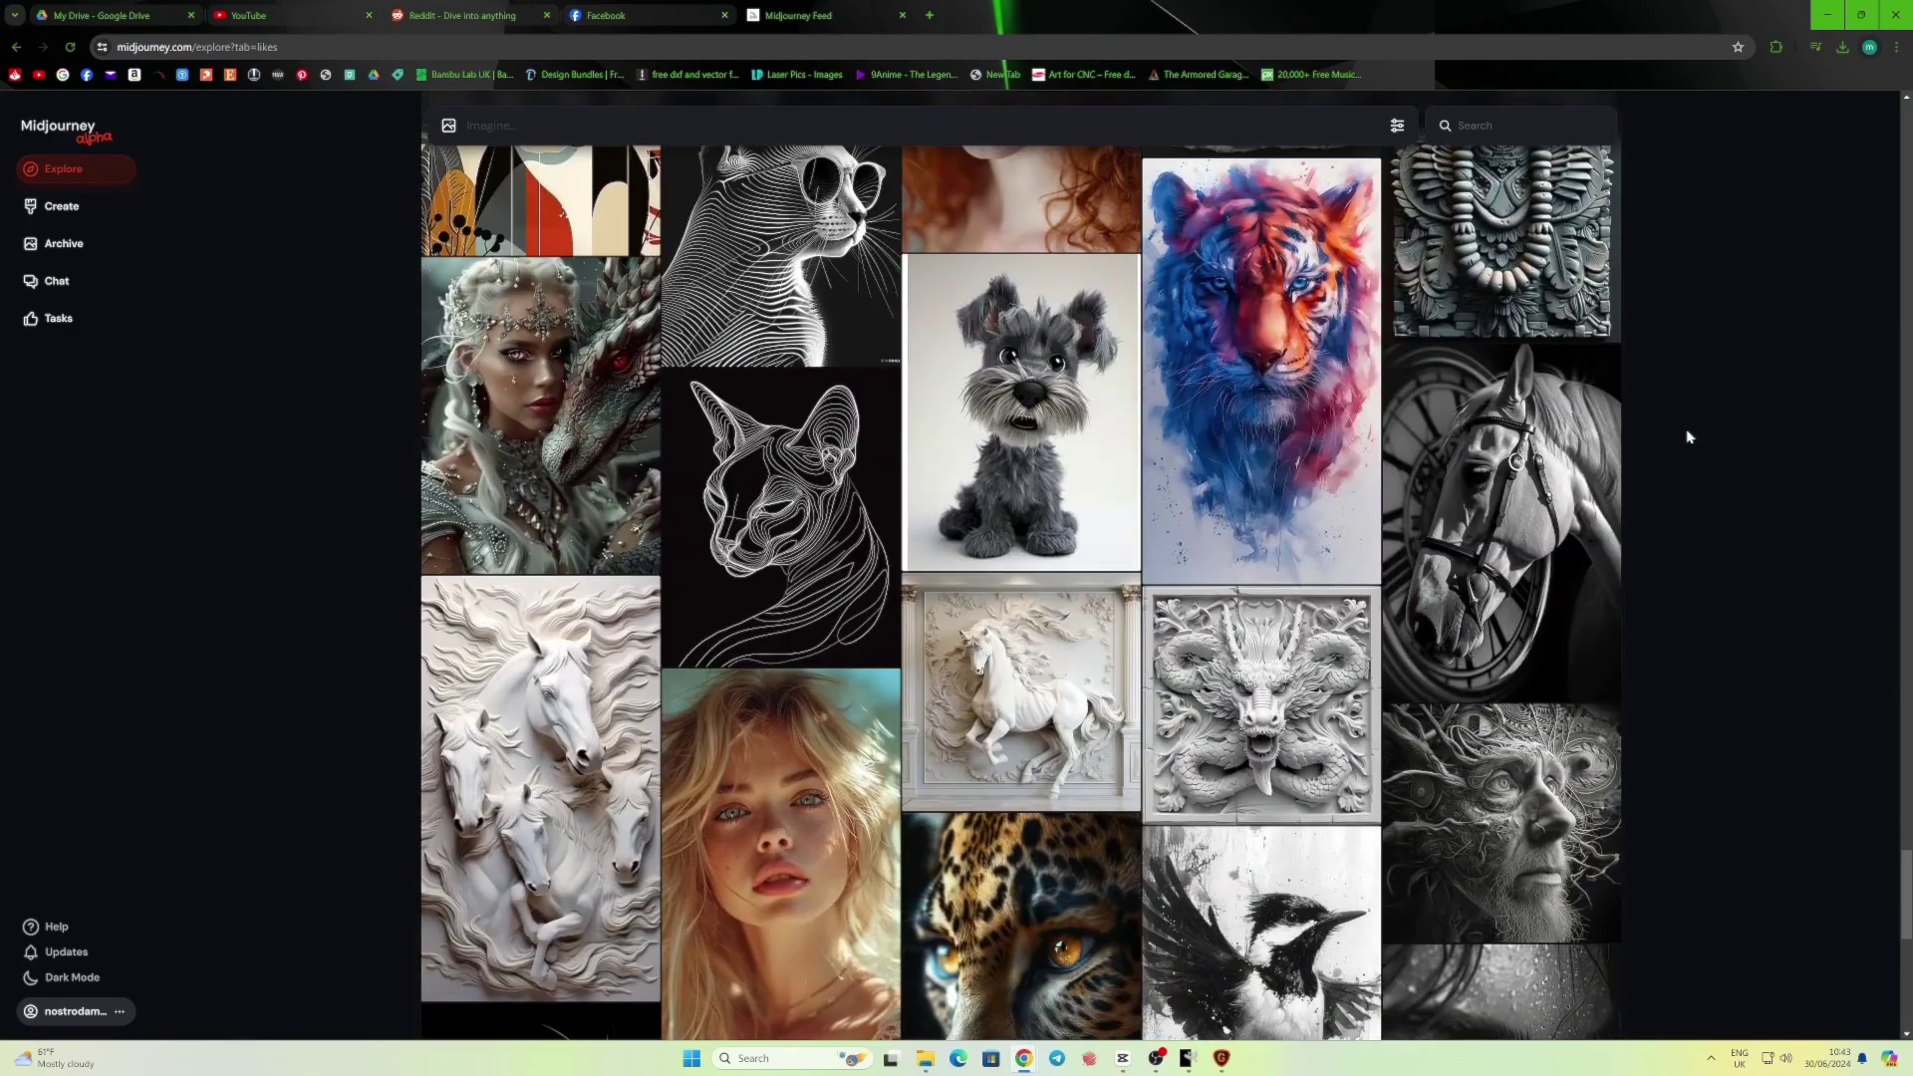
scroll(1687, 437, "down", 4)
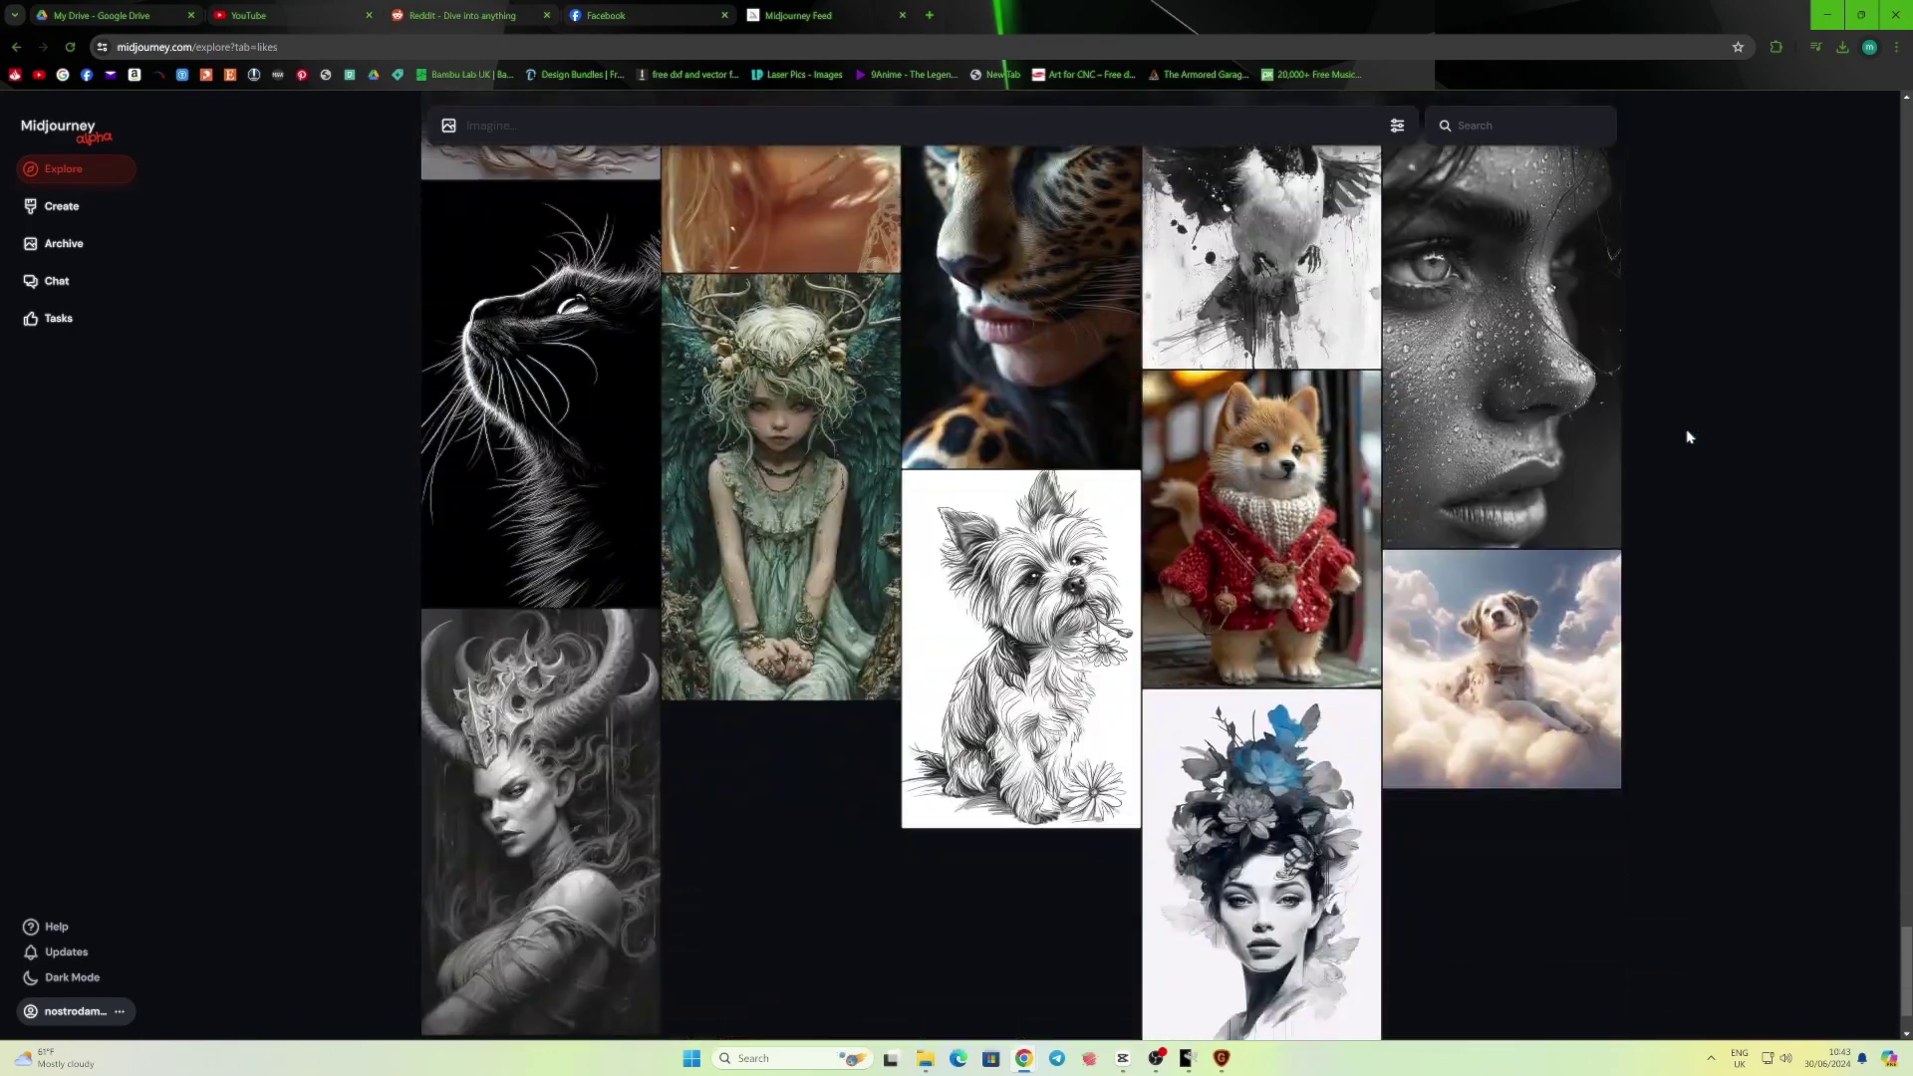
scroll(1690, 436, "up", 13)
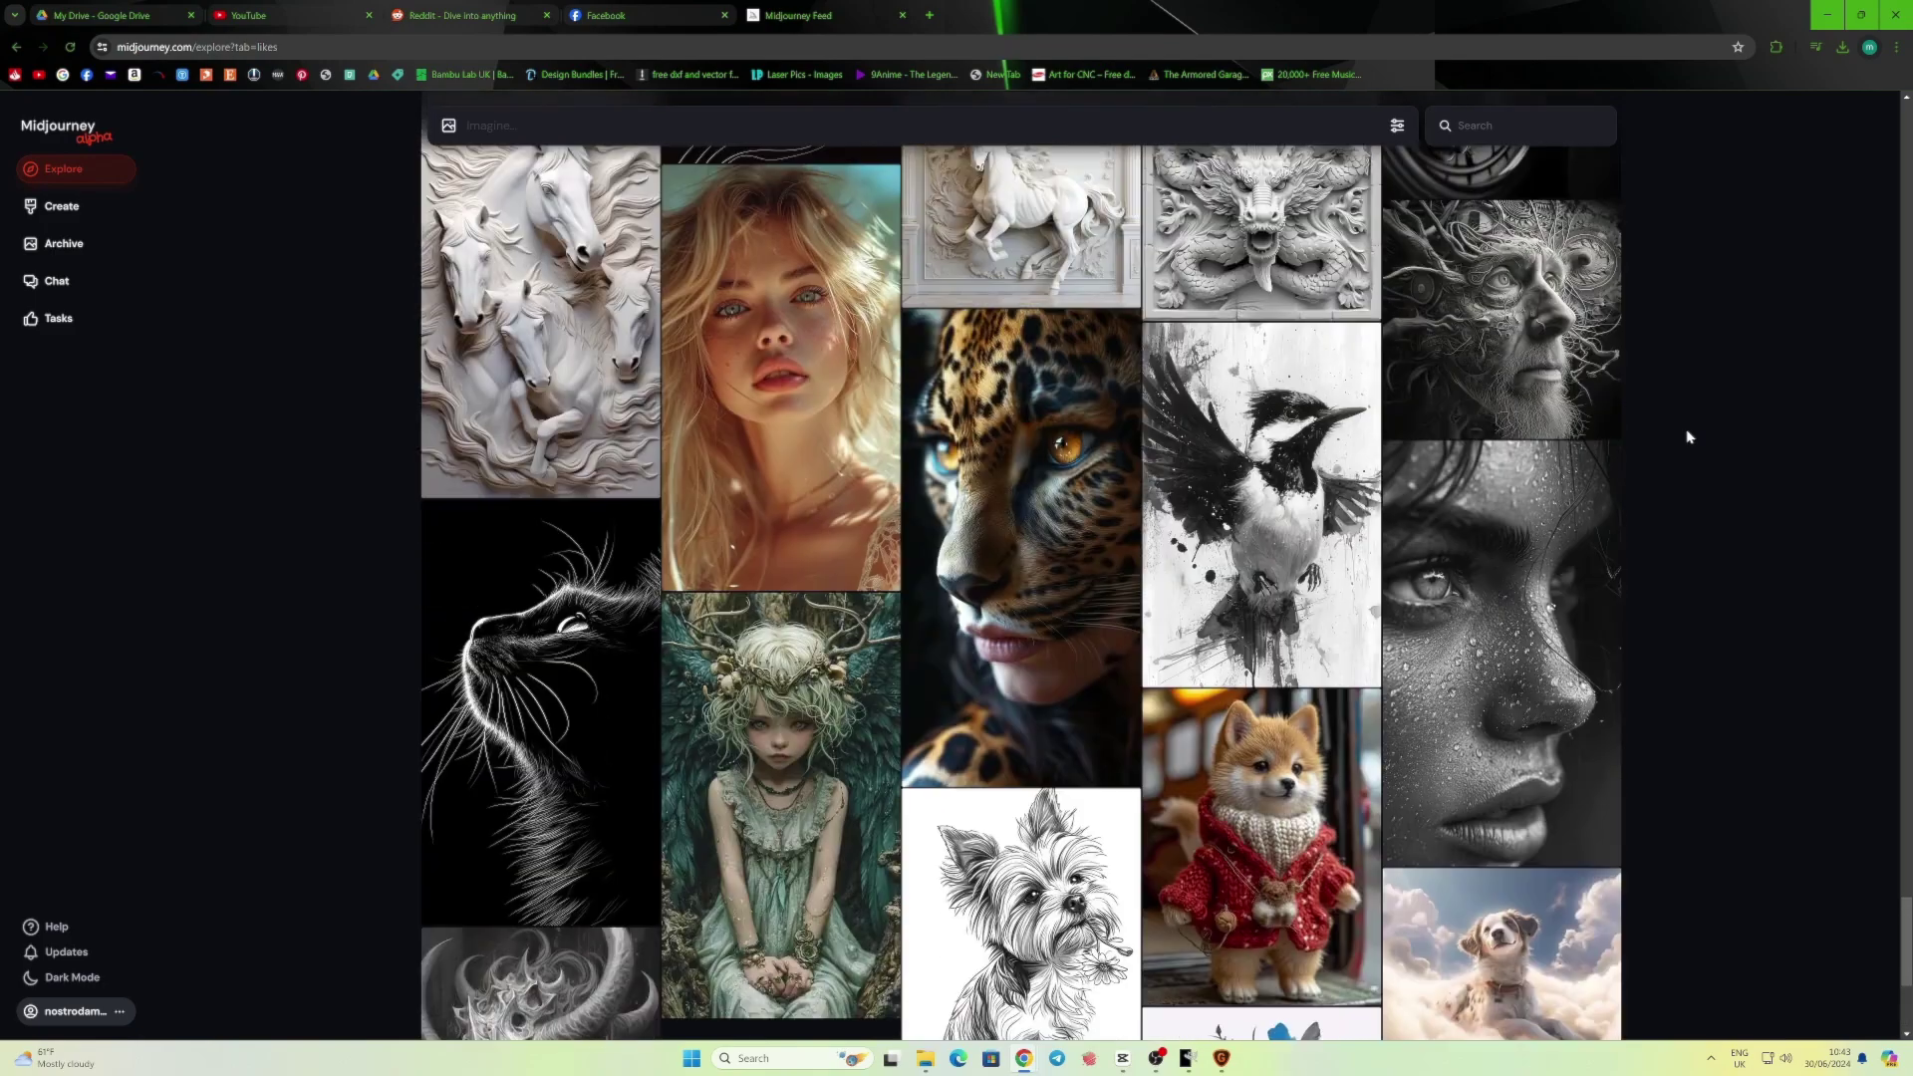
scroll(1690, 437, "up", 6)
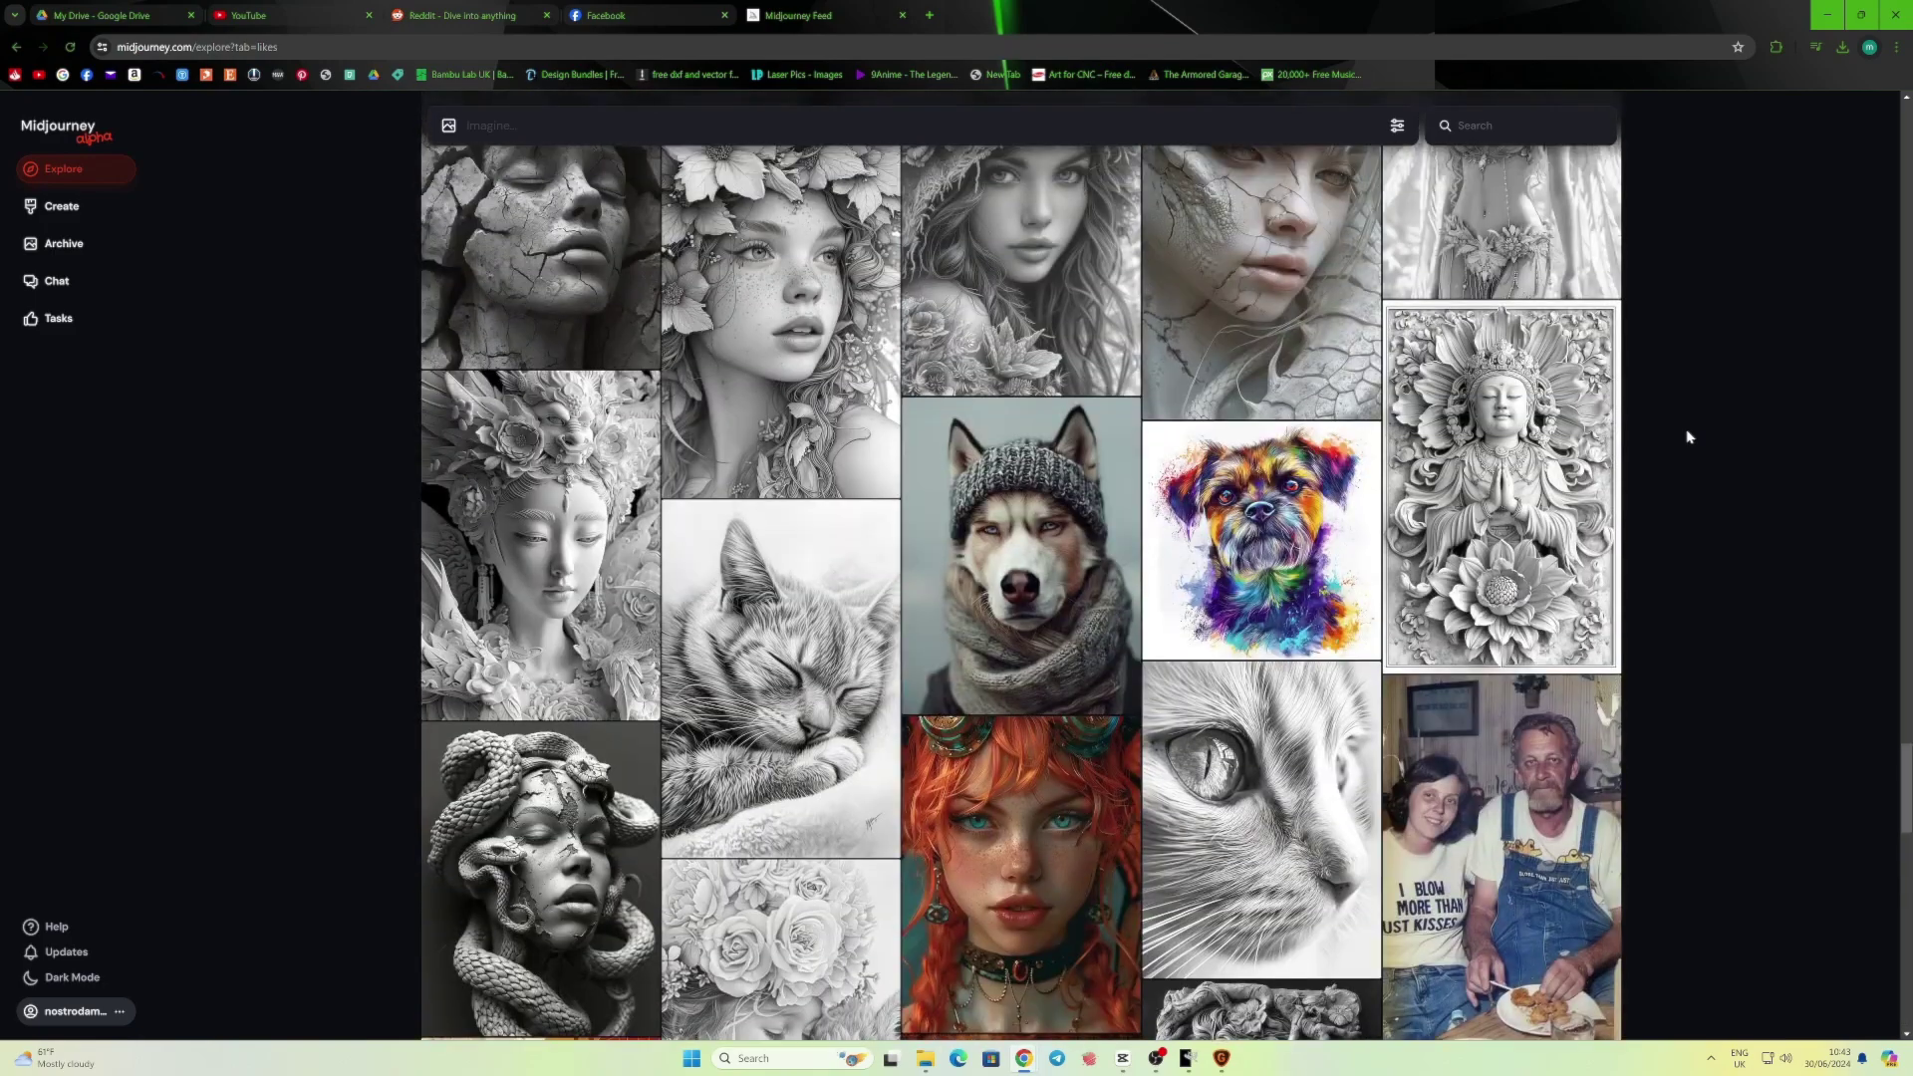
scroll(1690, 436, "up", 4)
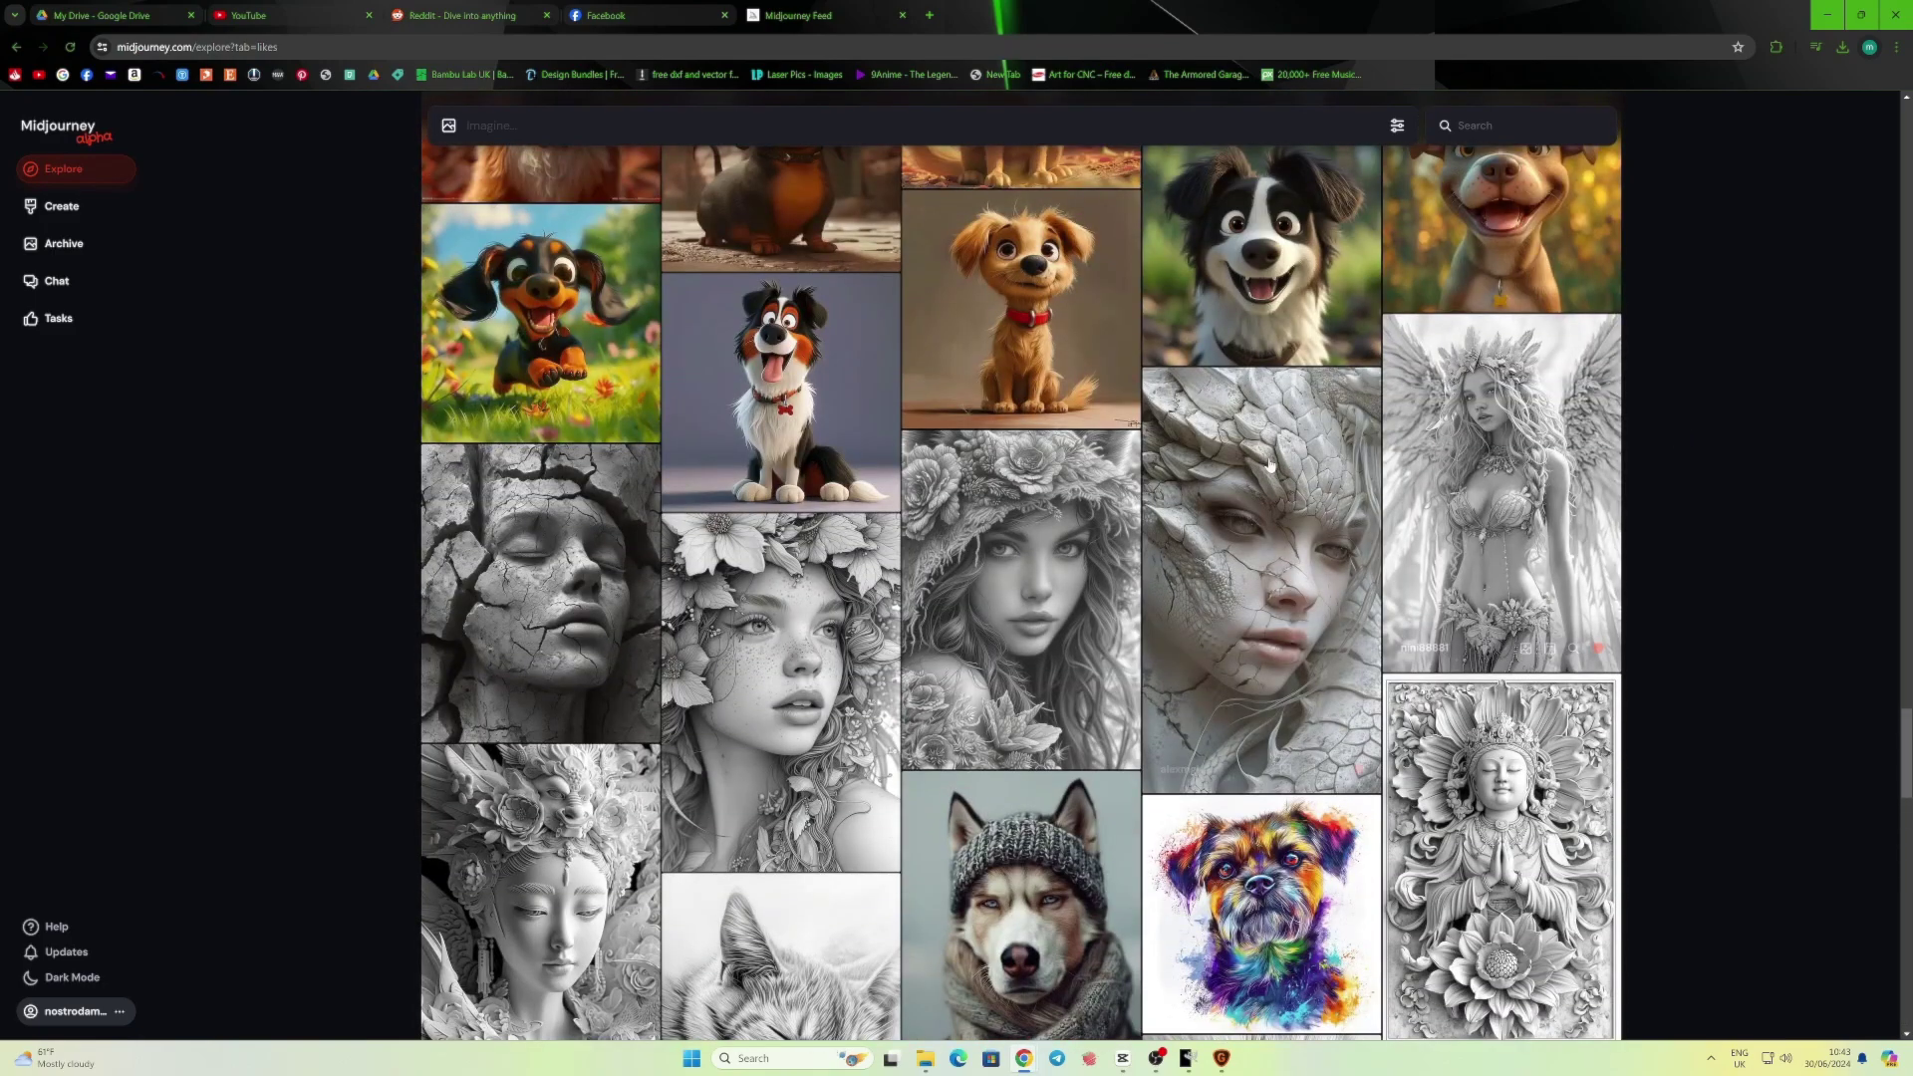
Download the greyscale flower-crowned portrait from Midjourney, then return to the Likes grid
left_click(962, 508)
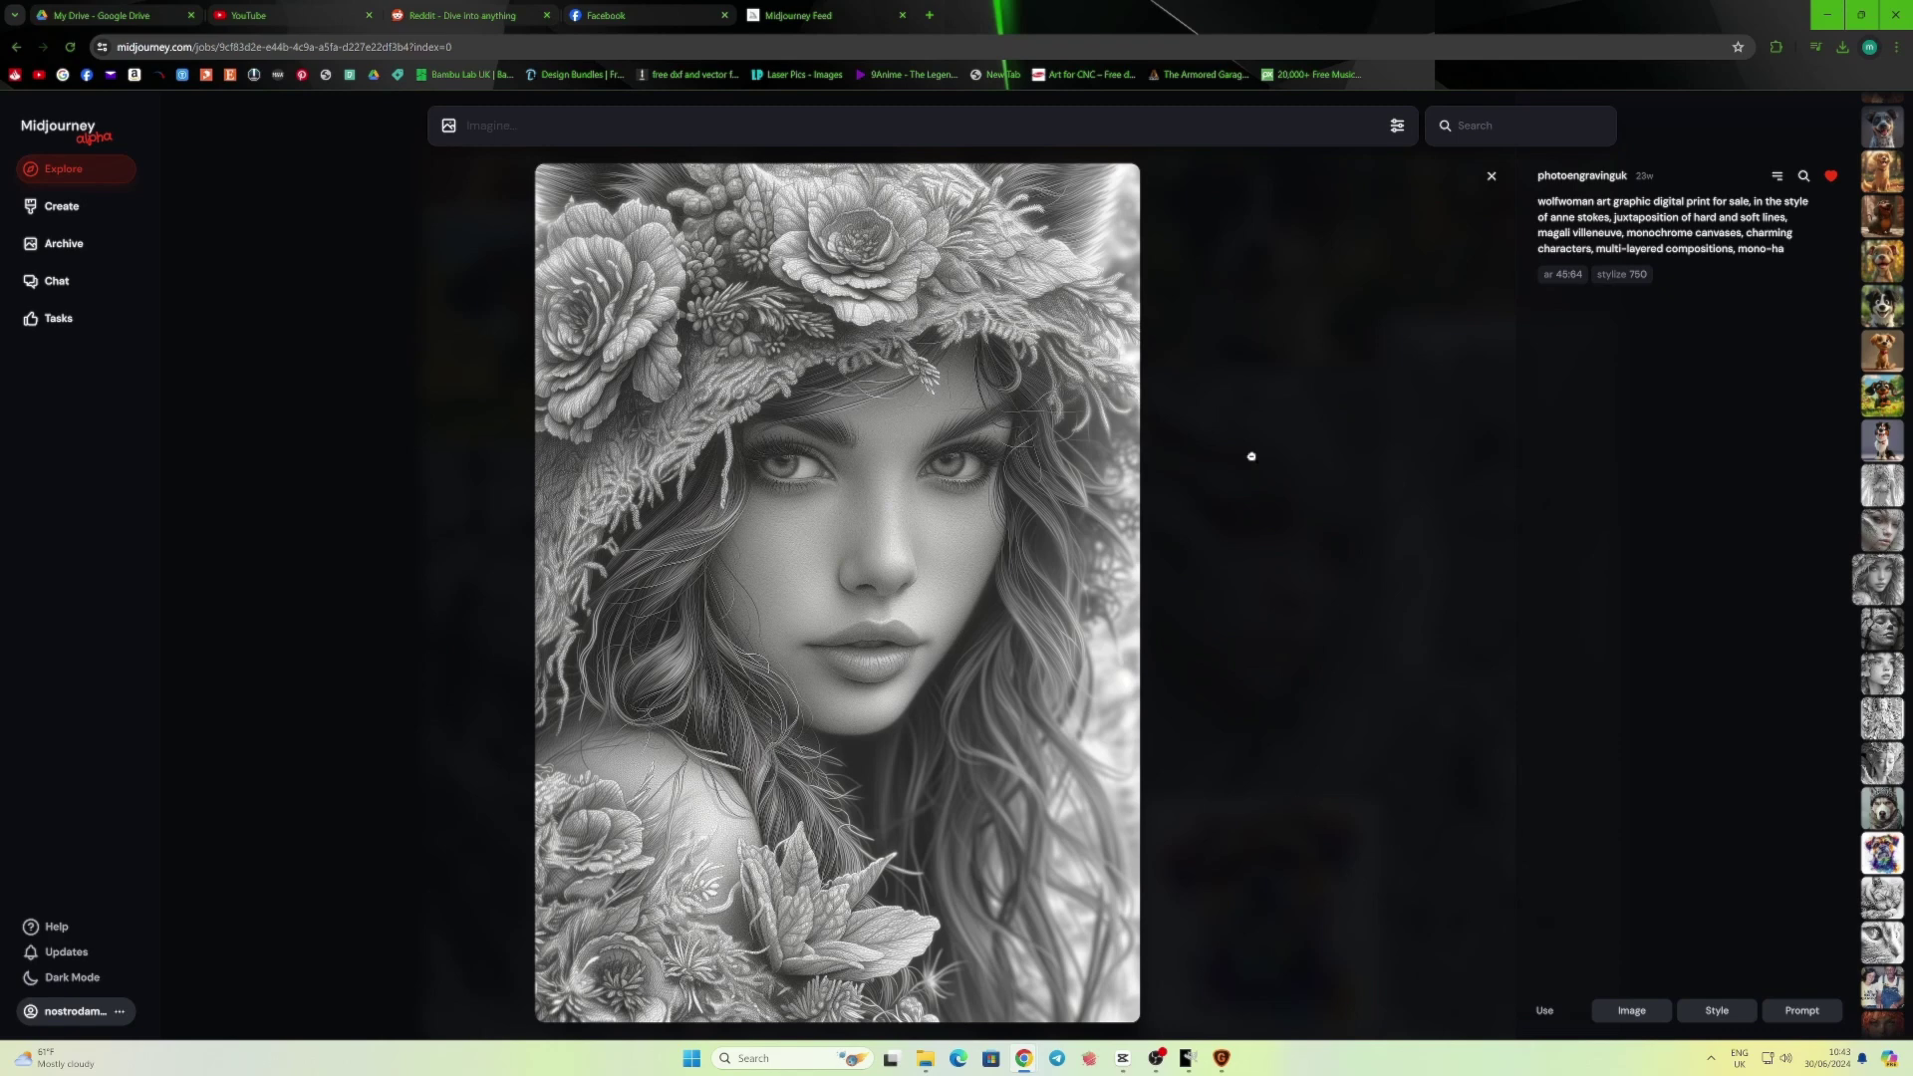
left_click(1780, 175)
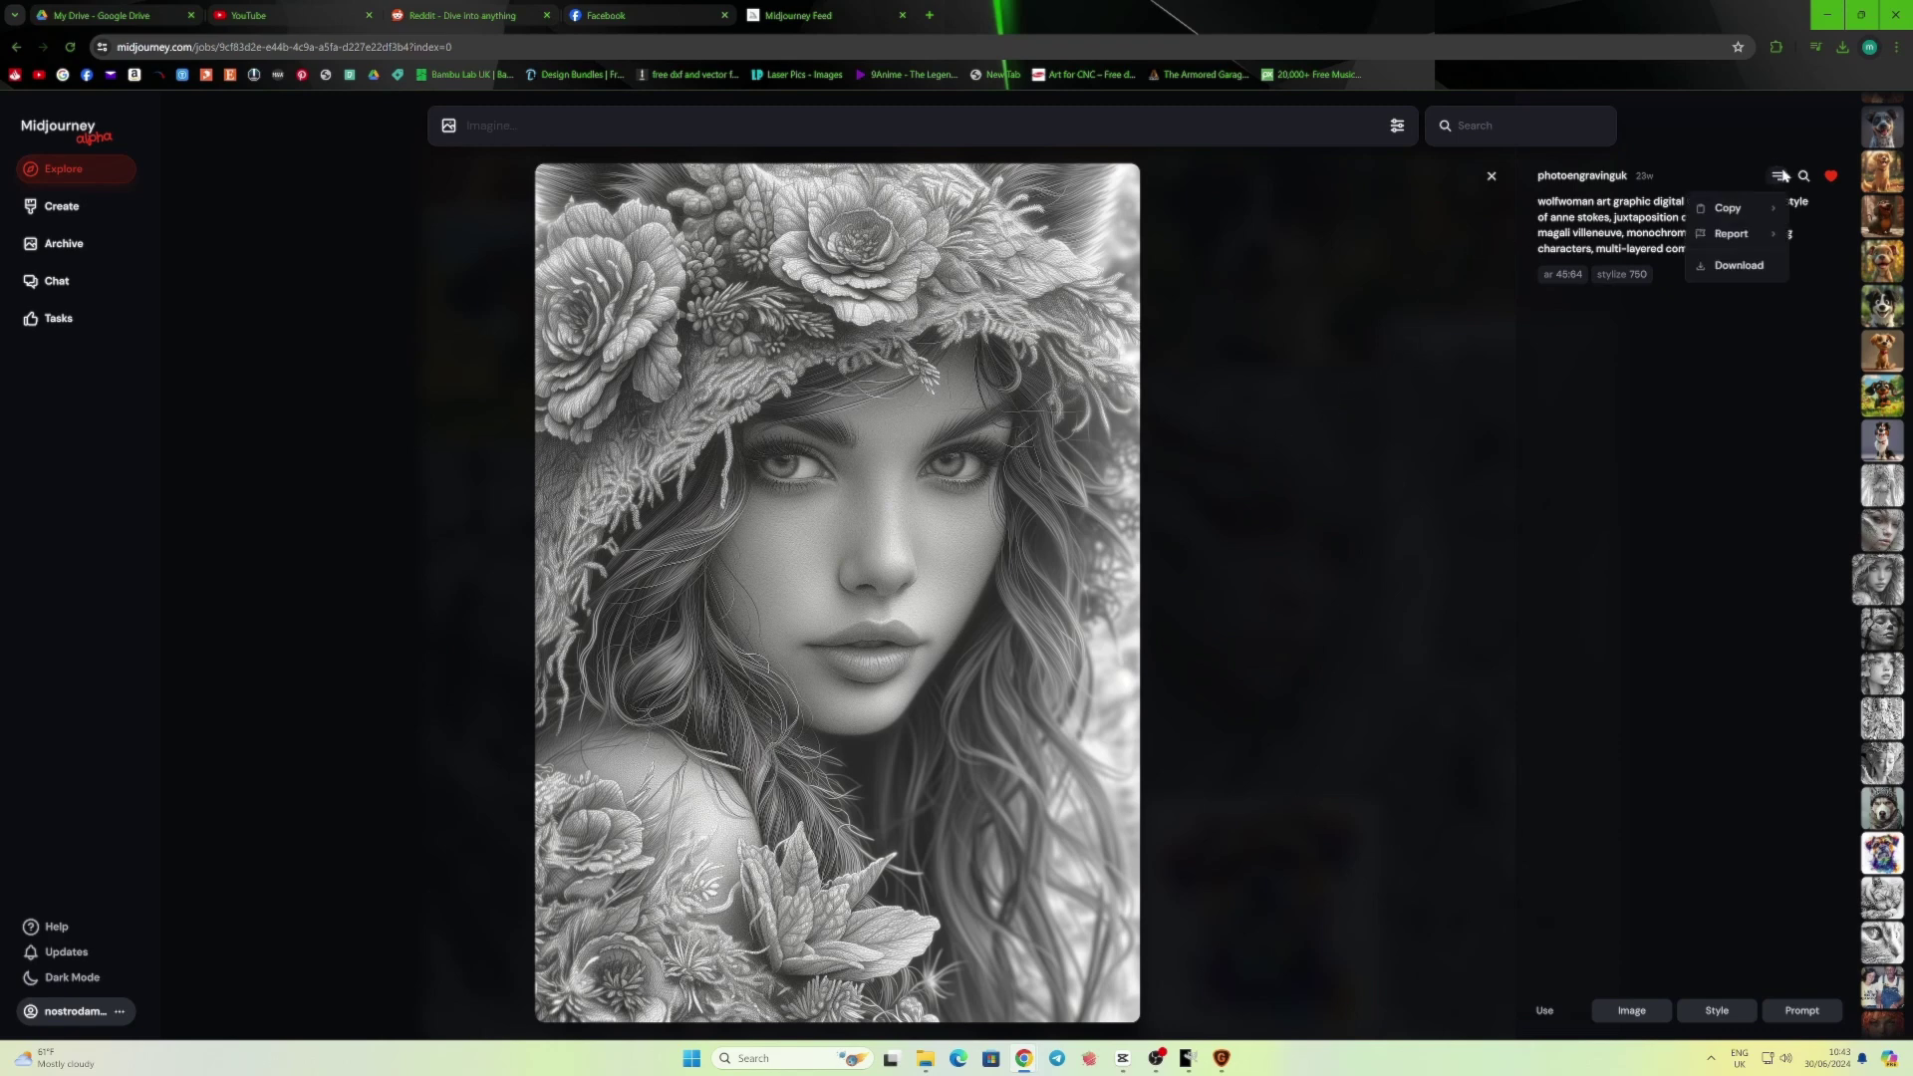
left_click(1740, 266)
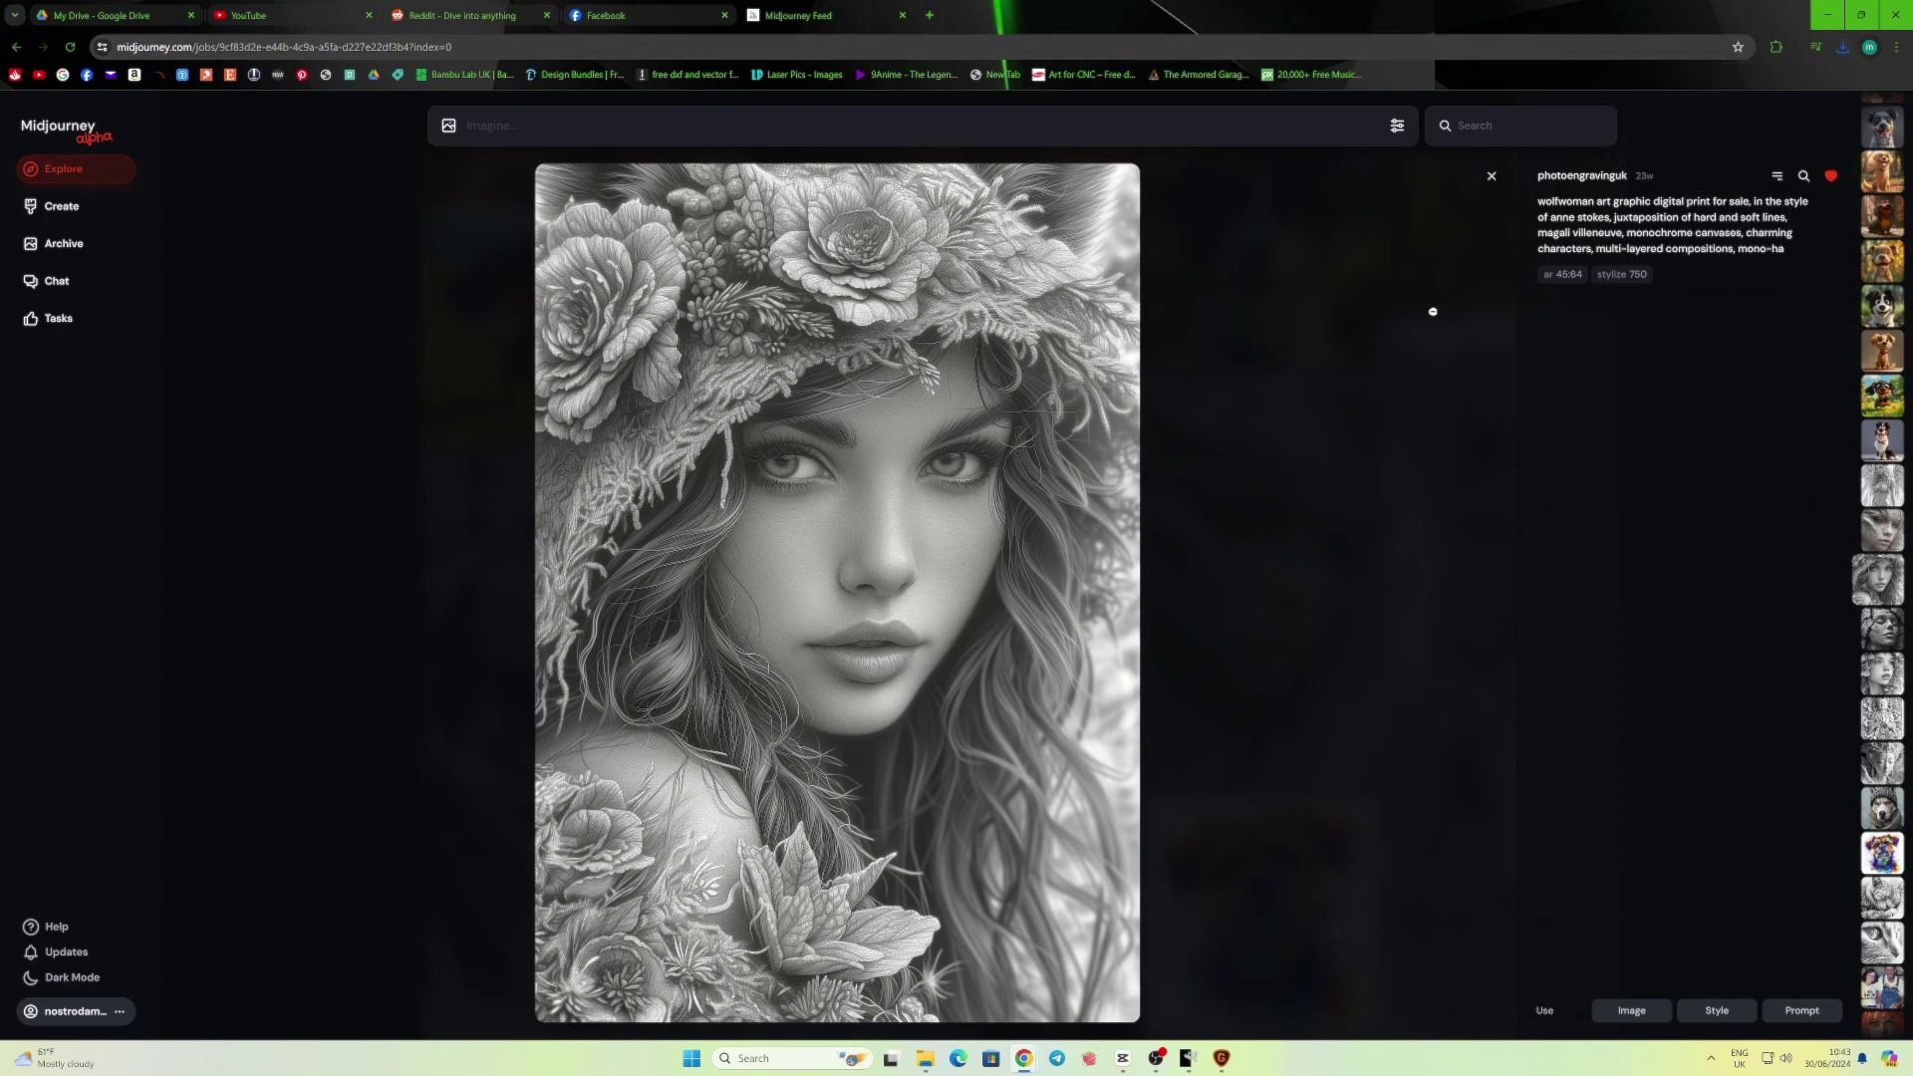
left_click(1492, 177)
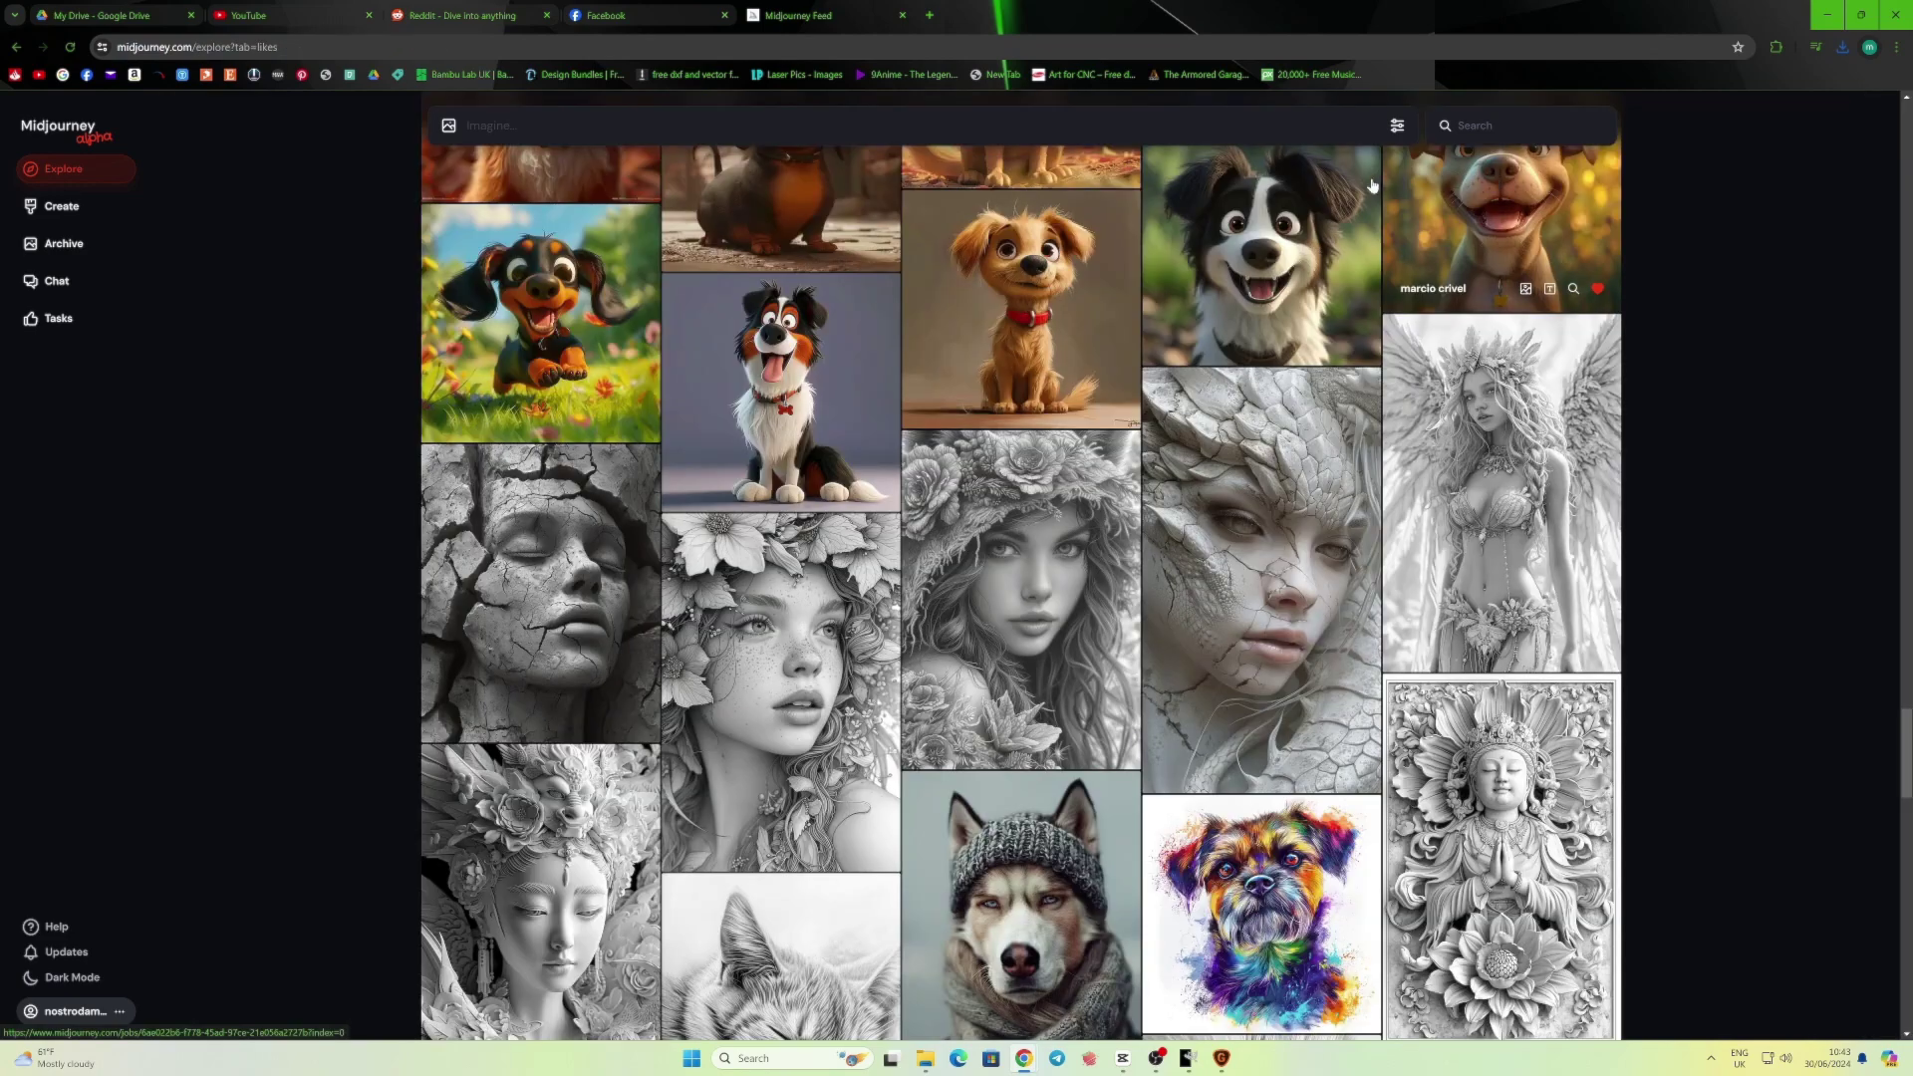
In Gigapixel AI, select the downloaded portrait PNG from the Downloads folder
left_click(1222, 1058)
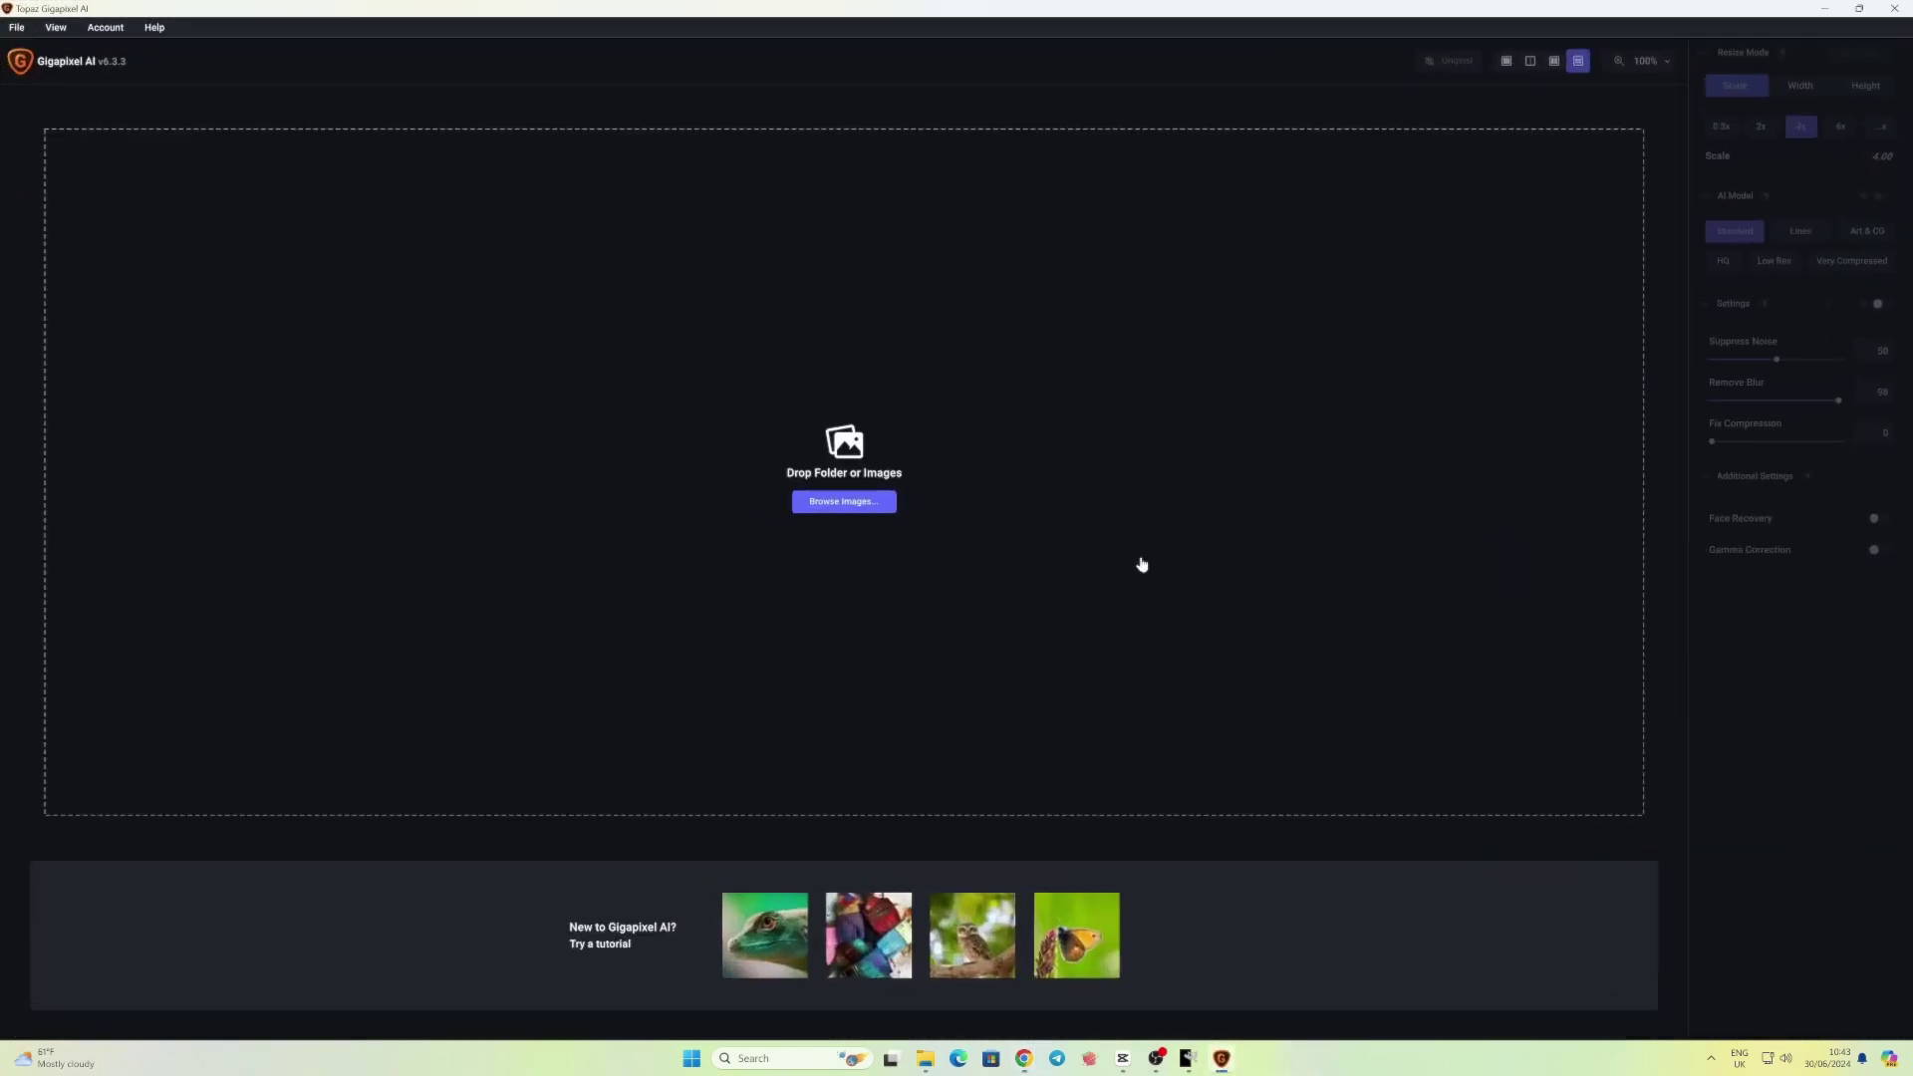
left_click(857, 506)
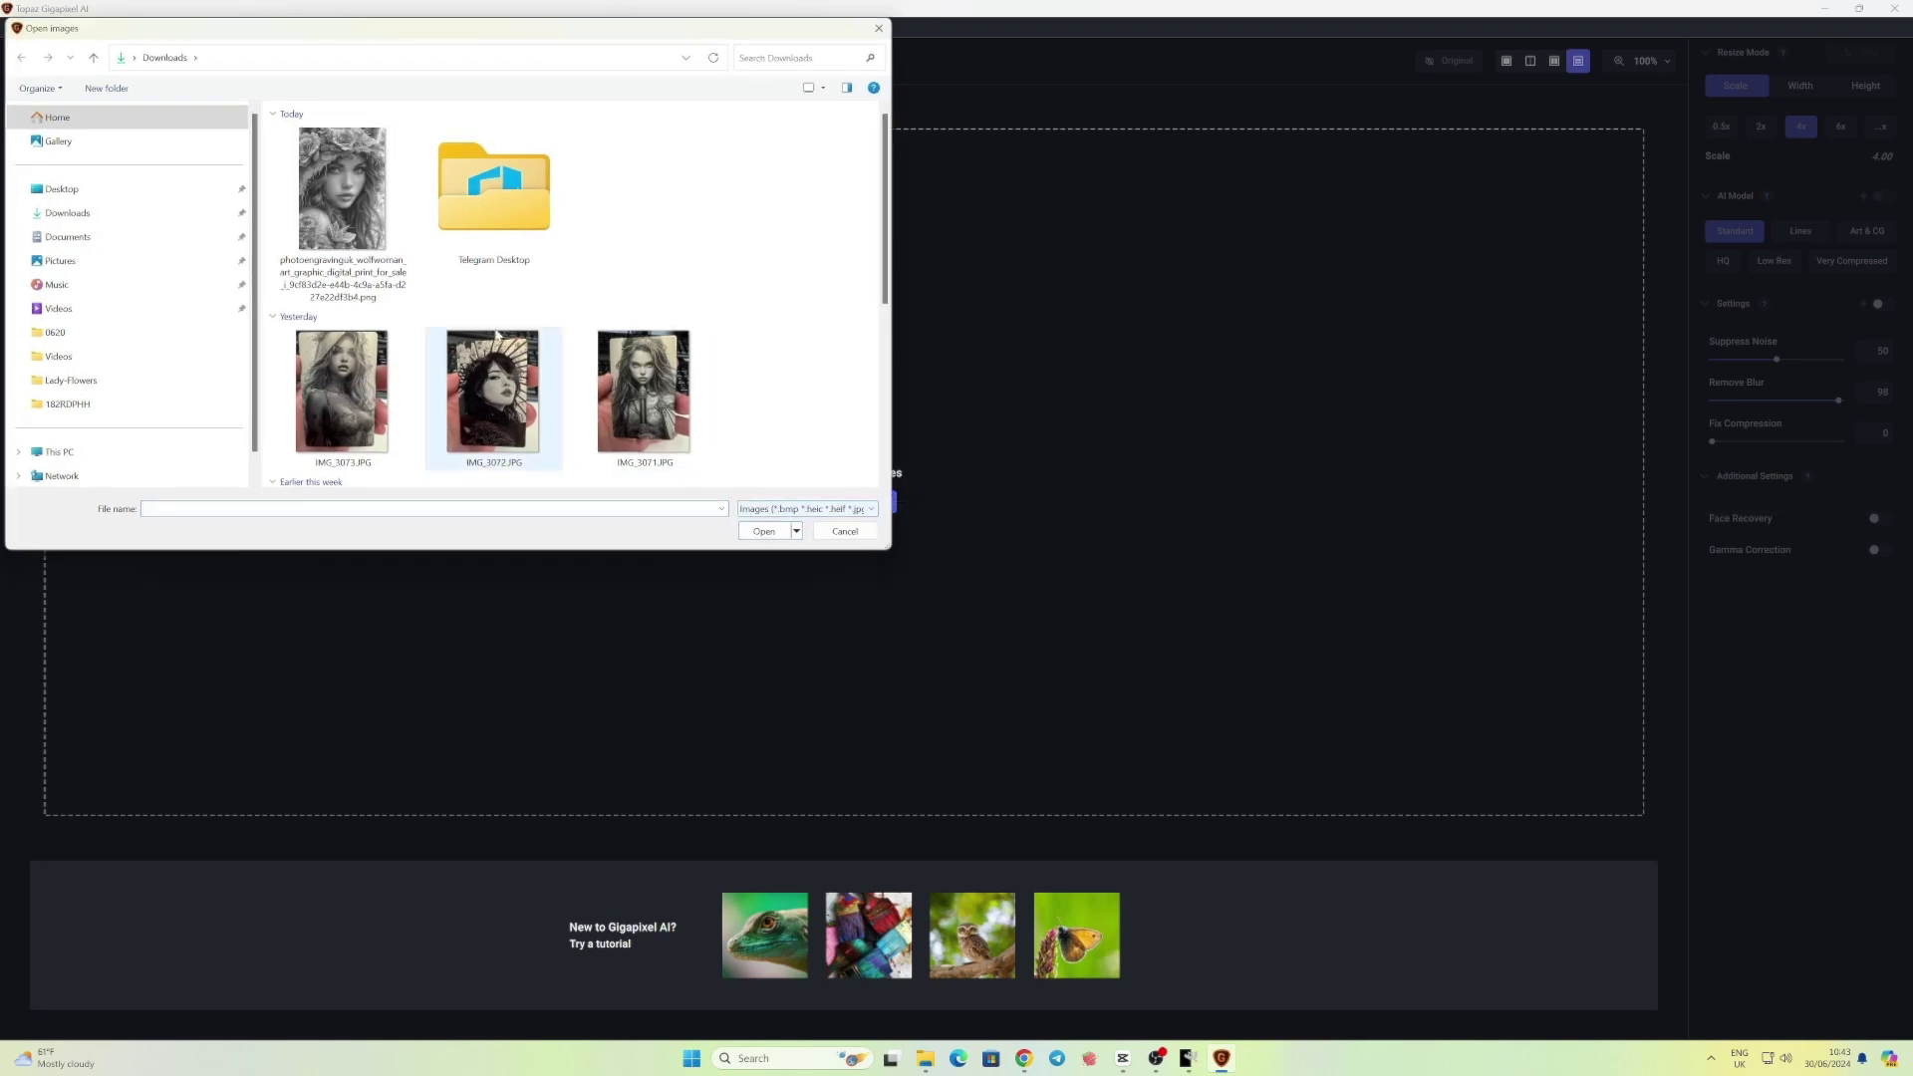
left_click(348, 202)
Load the portrait at 4x and zoom the four-pane comparison out to show the whole face
left_click(764, 531)
scroll(915, 423, "down", 8)
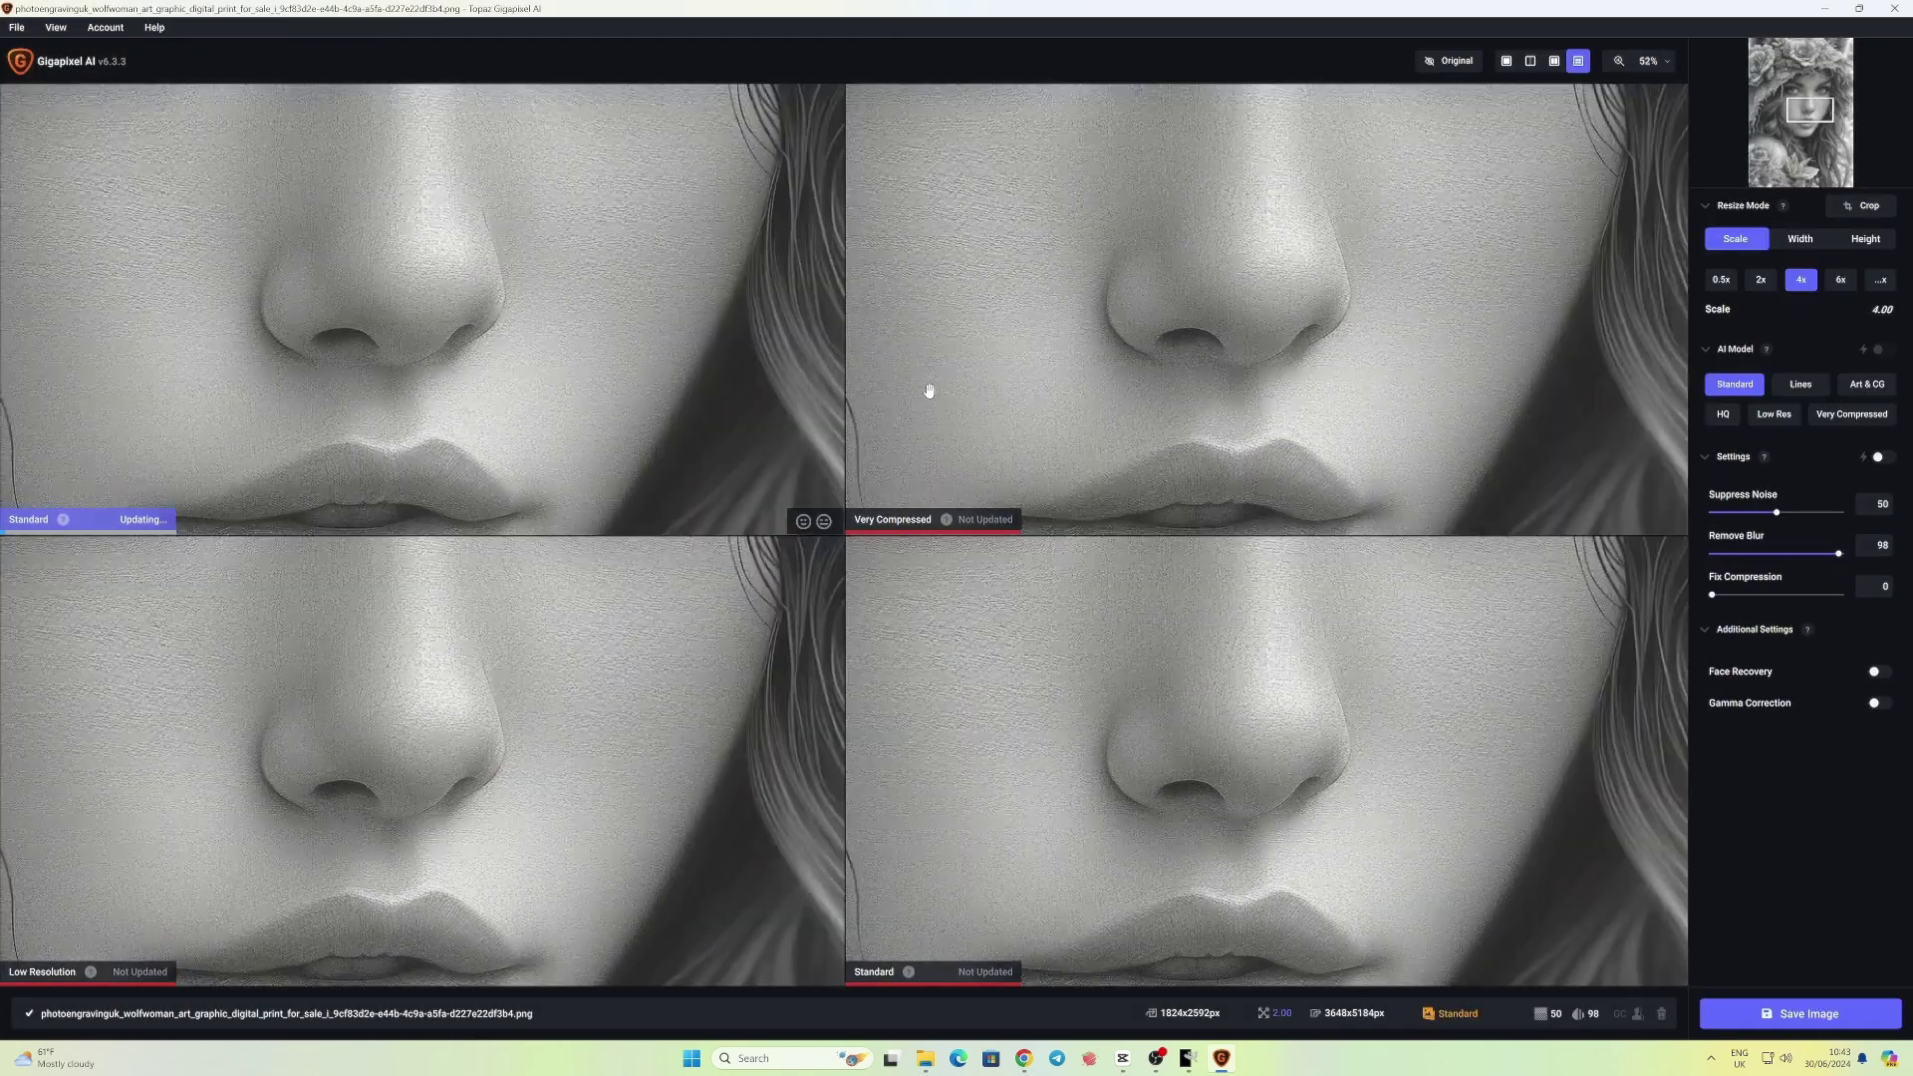
scroll(908, 385, "down", 2)
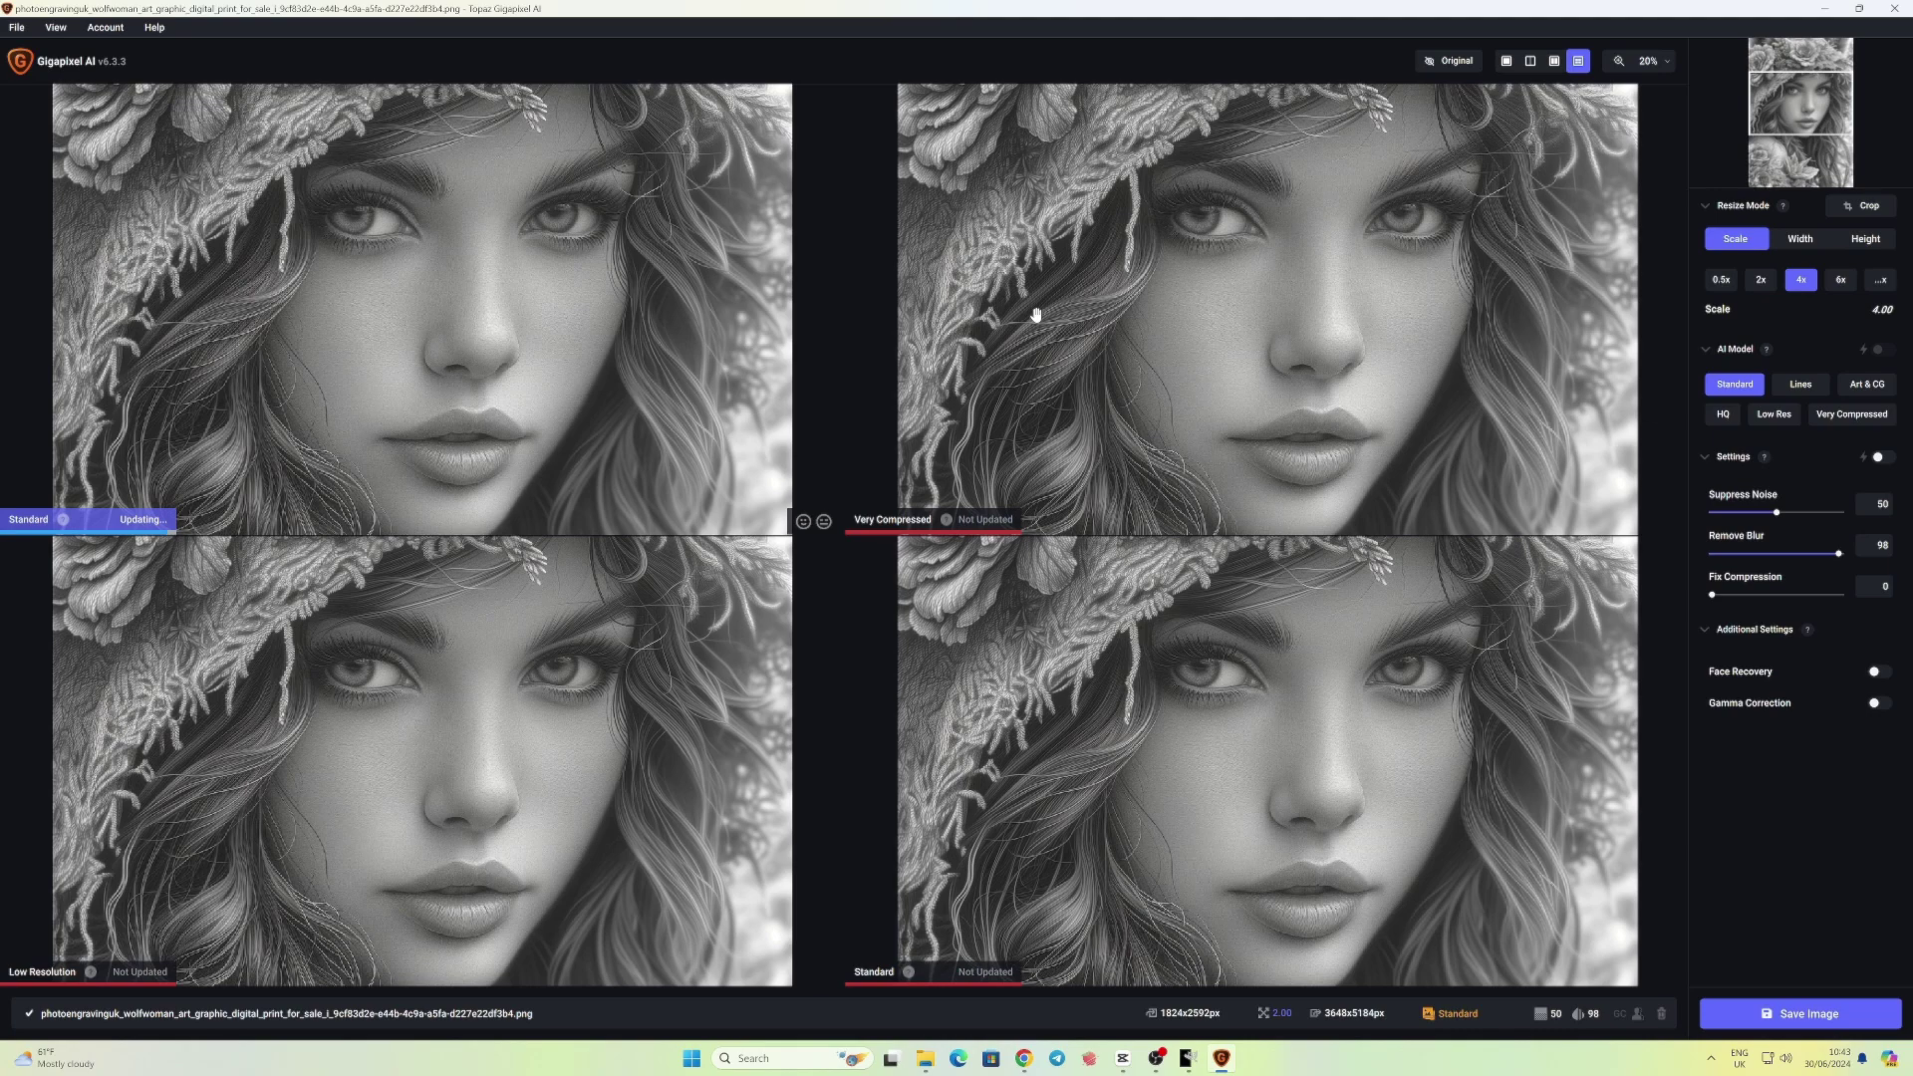
Set the upscale to 2x and switch the fourth preview from Standard to Art & CG
left_click(1037, 315)
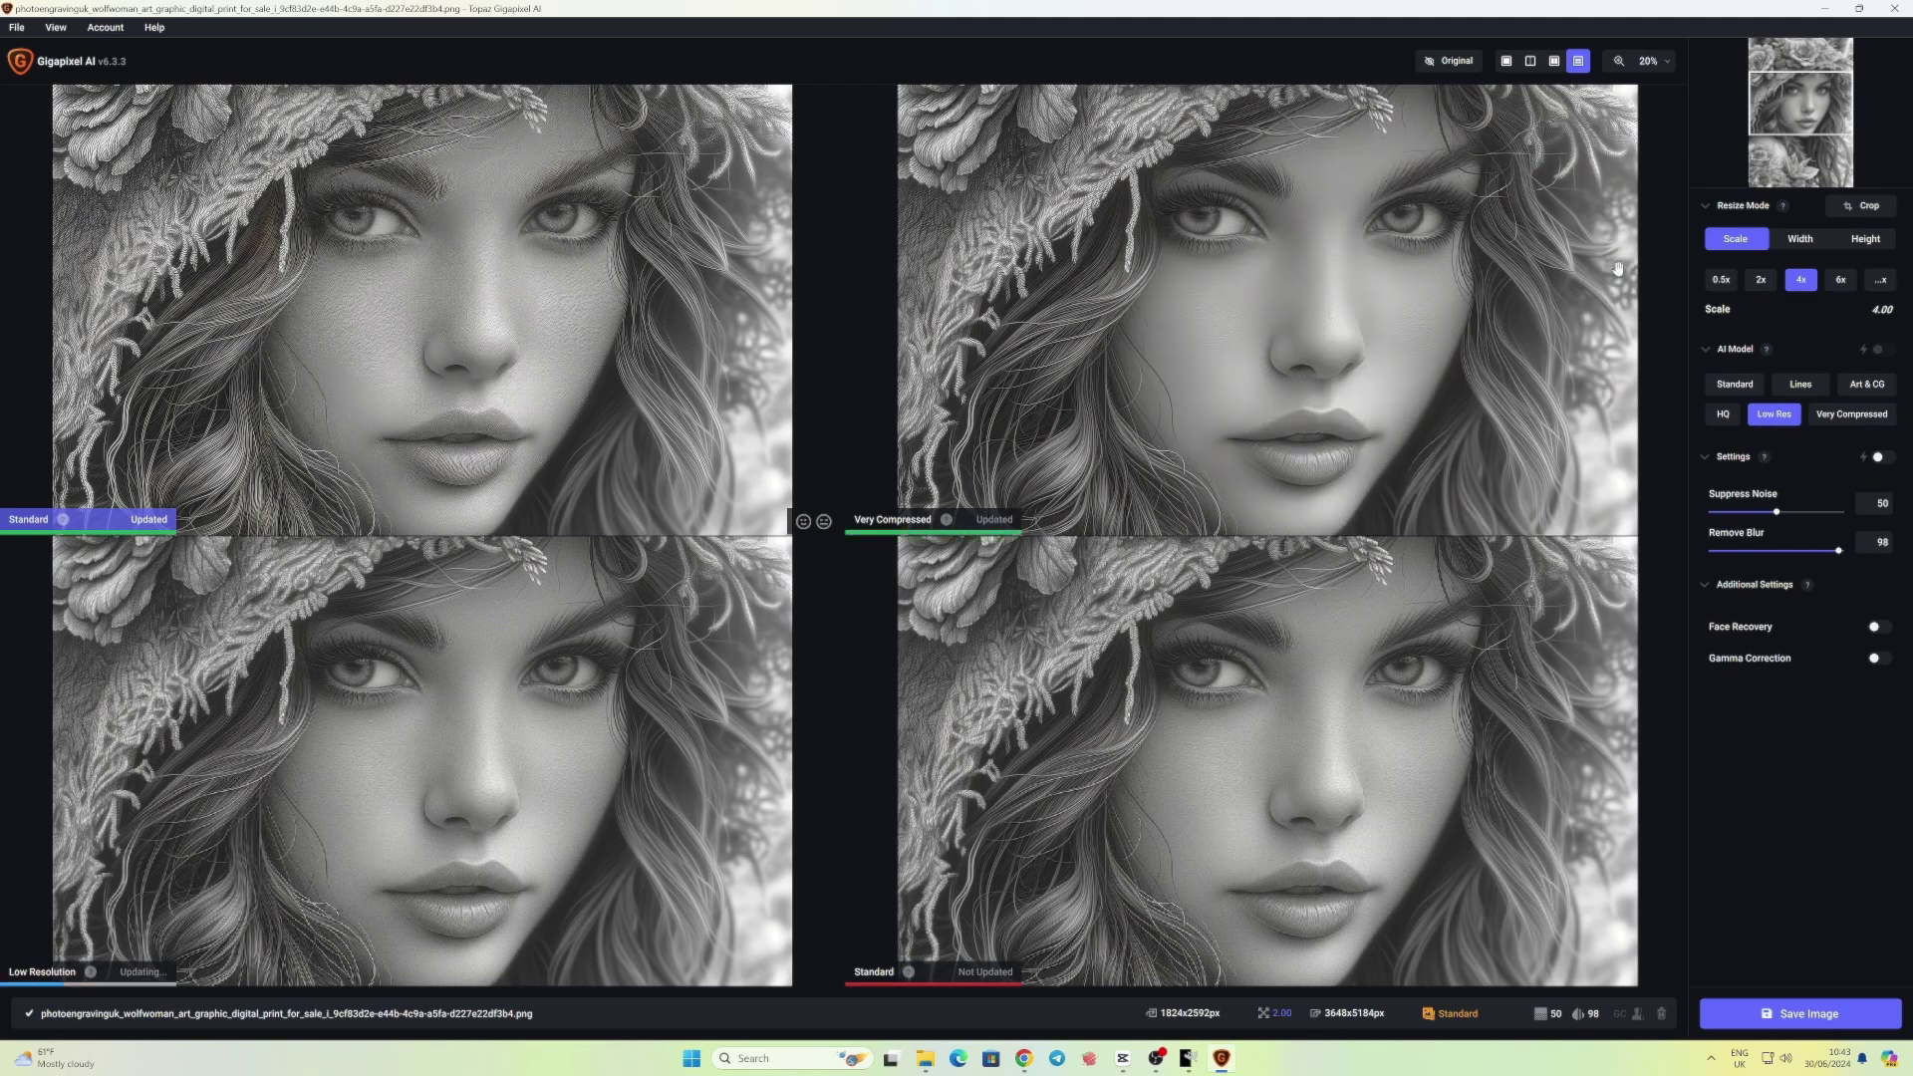
left_click(1762, 282)
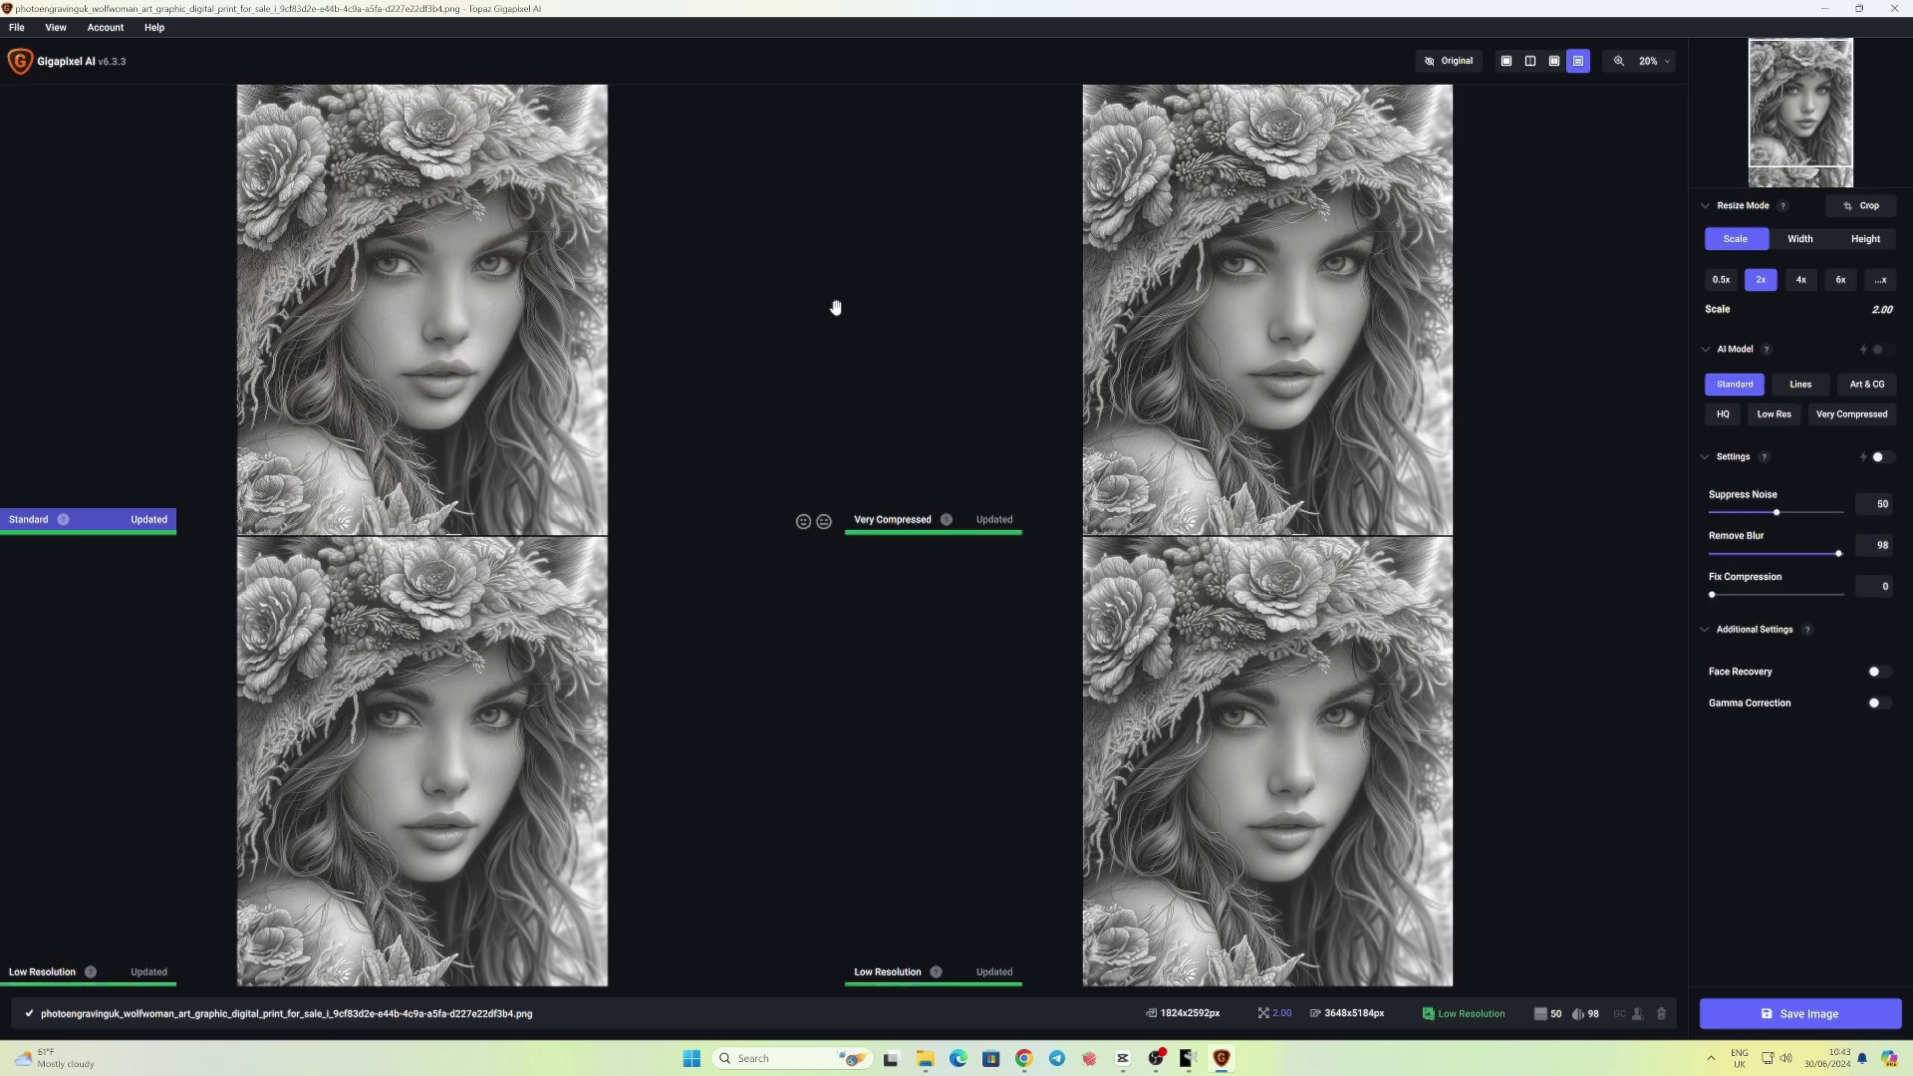
left_click(903, 981)
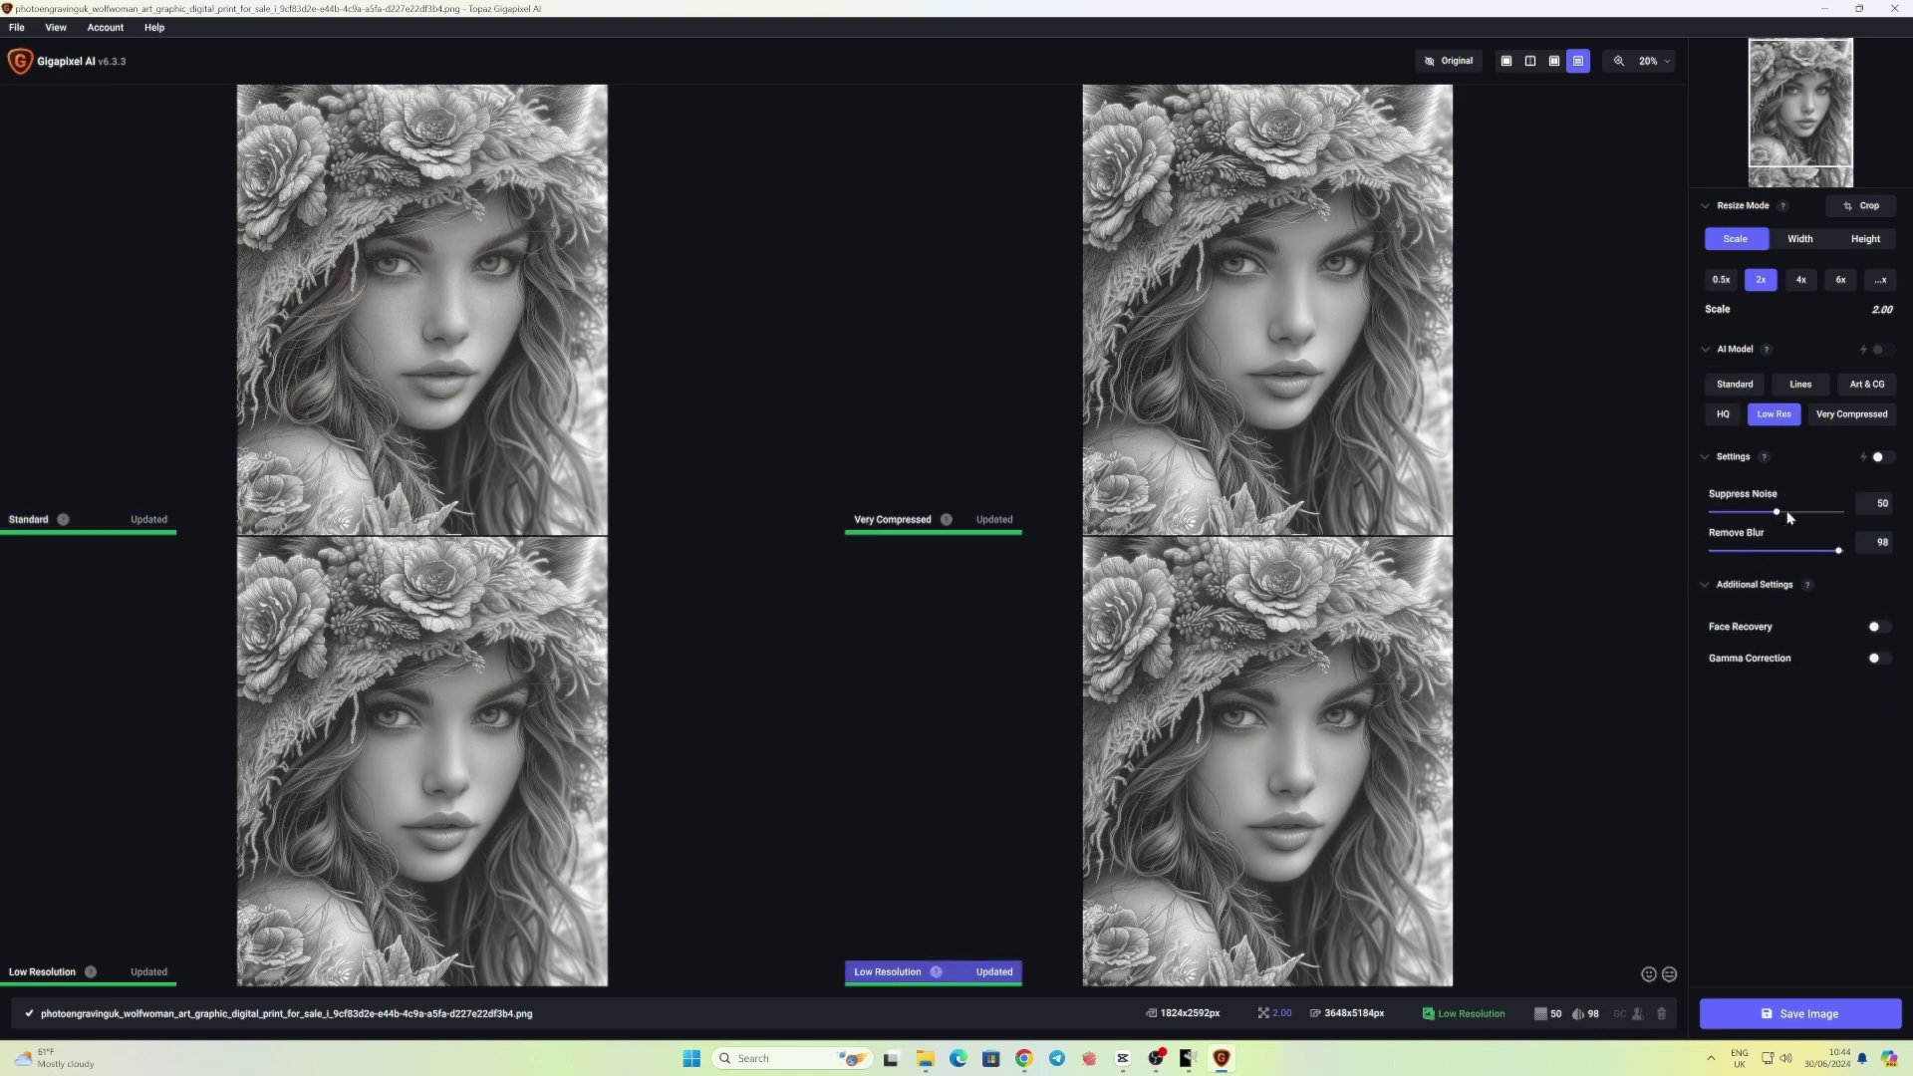
mouse_move(1835, 424)
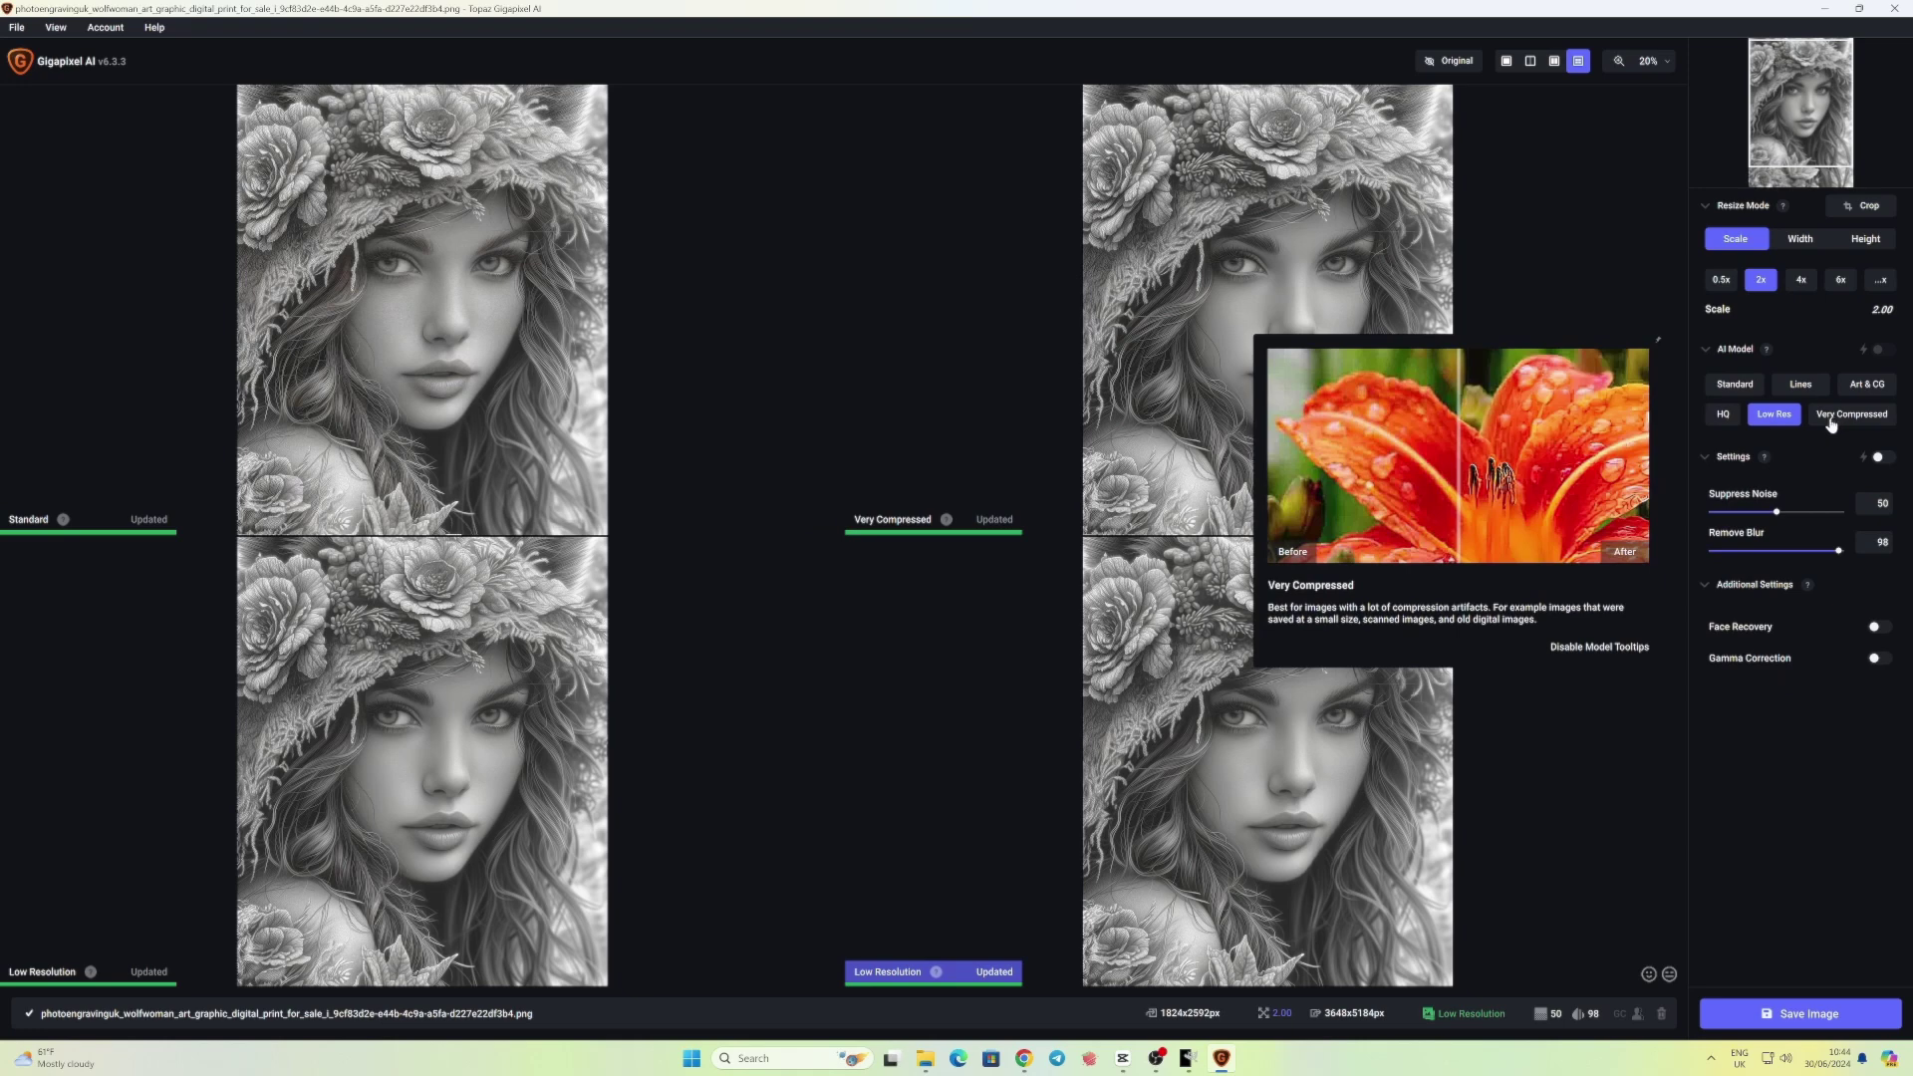
left_click(1742, 390)
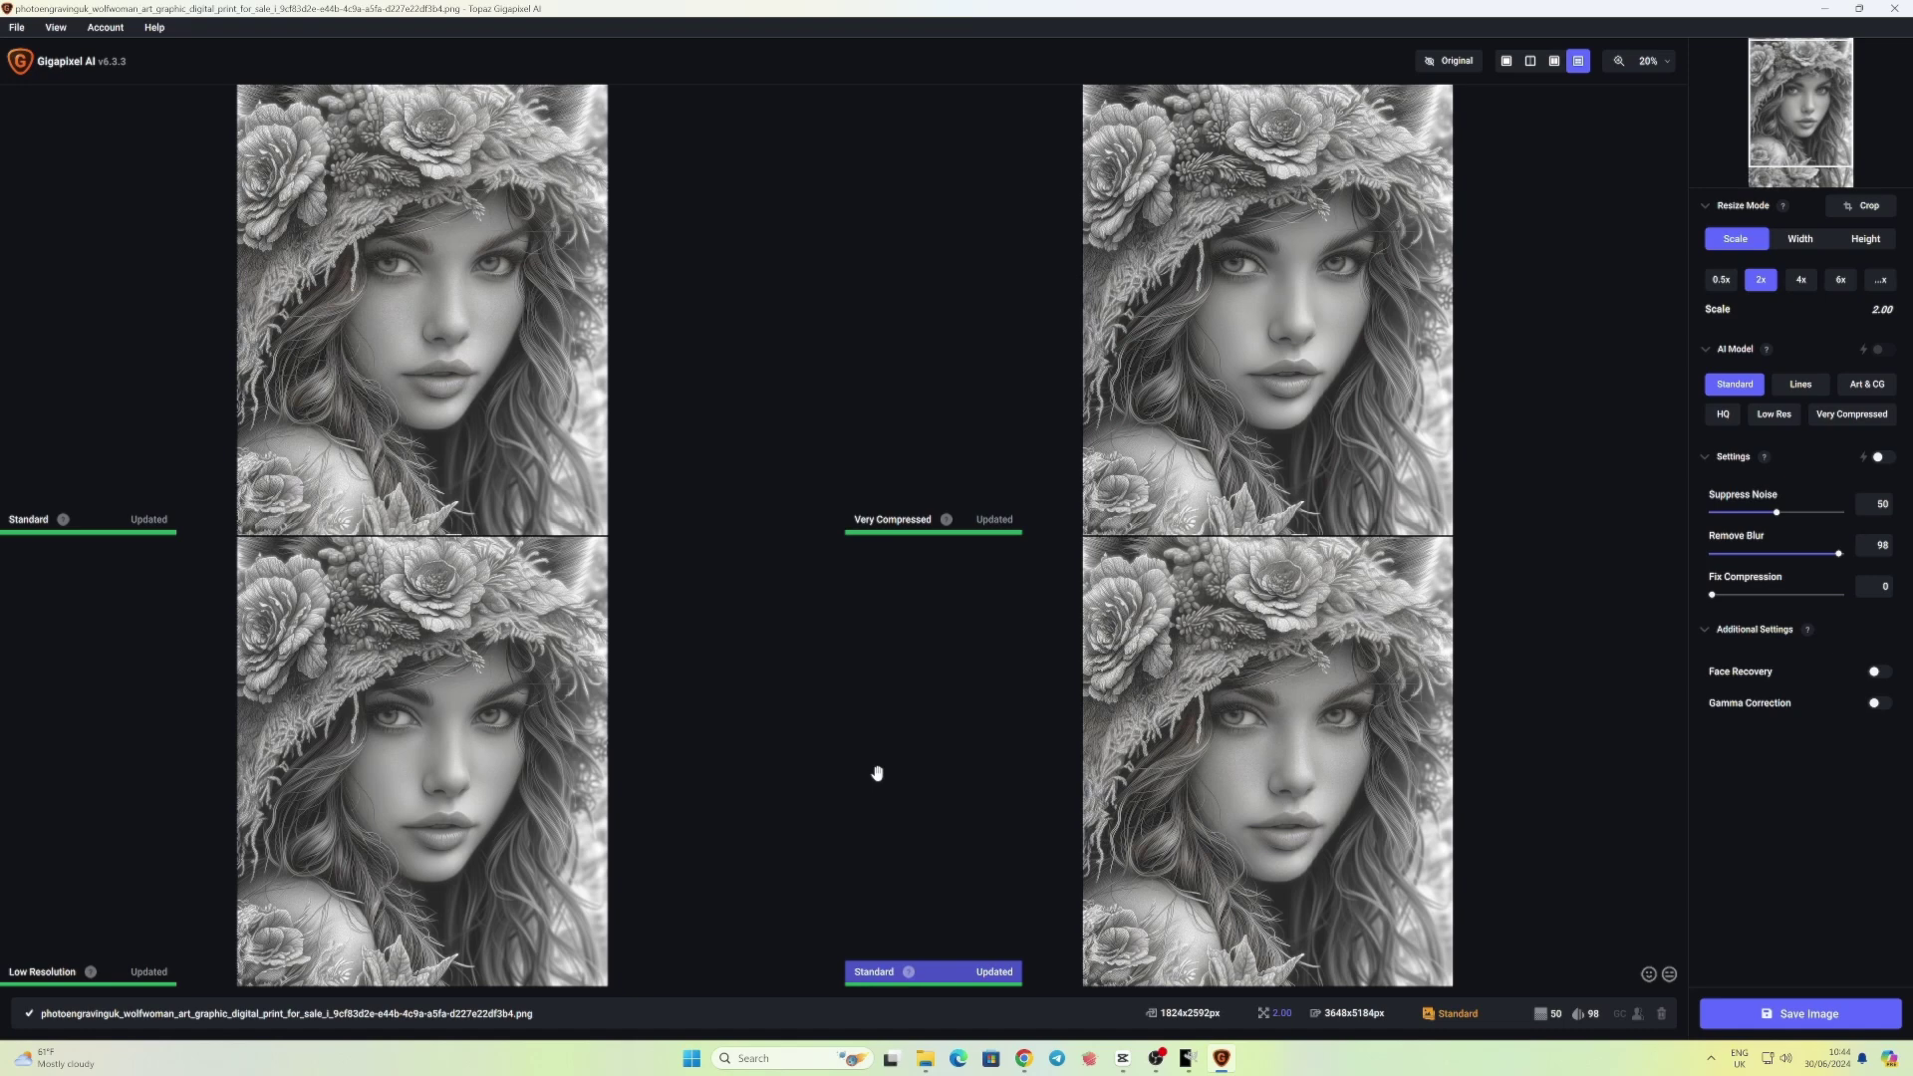
left_click(1884, 385)
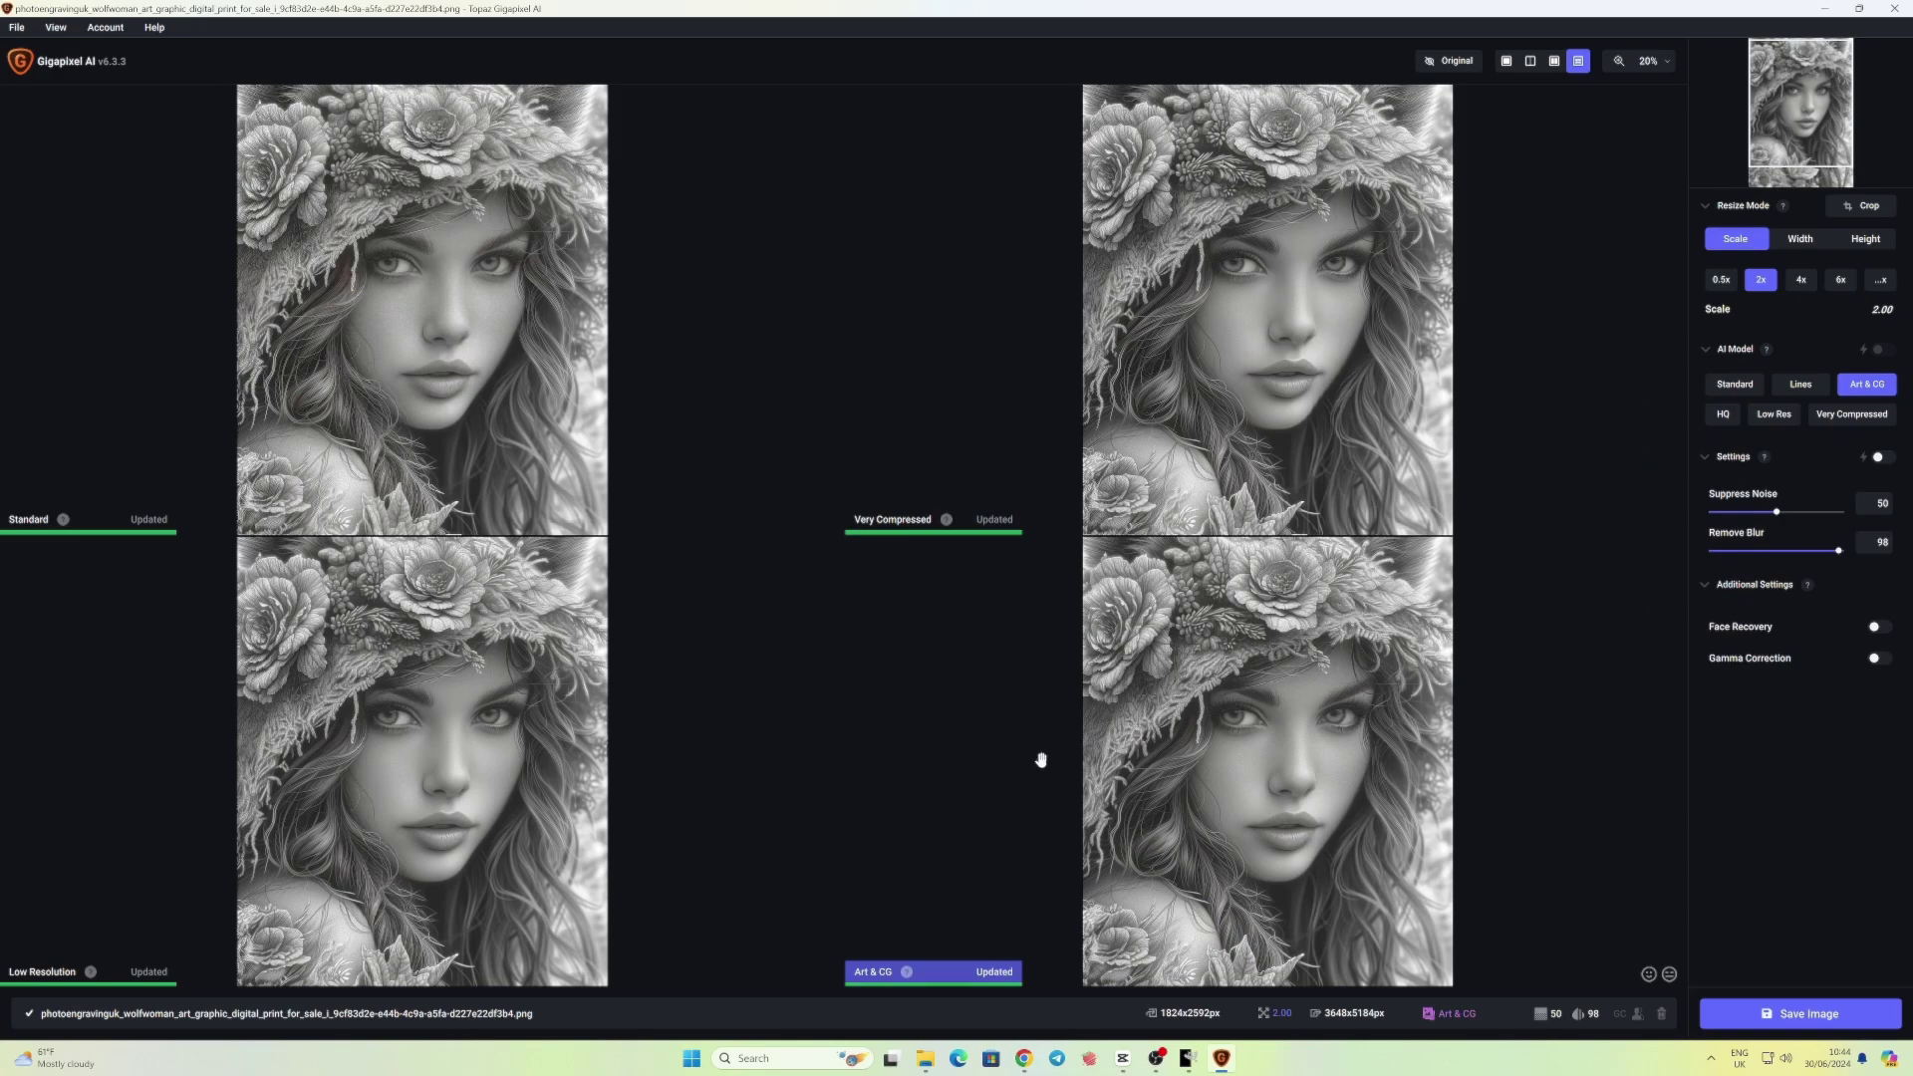
scroll(1250, 745, "up", 2)
scroll(1266, 745, "up", 2)
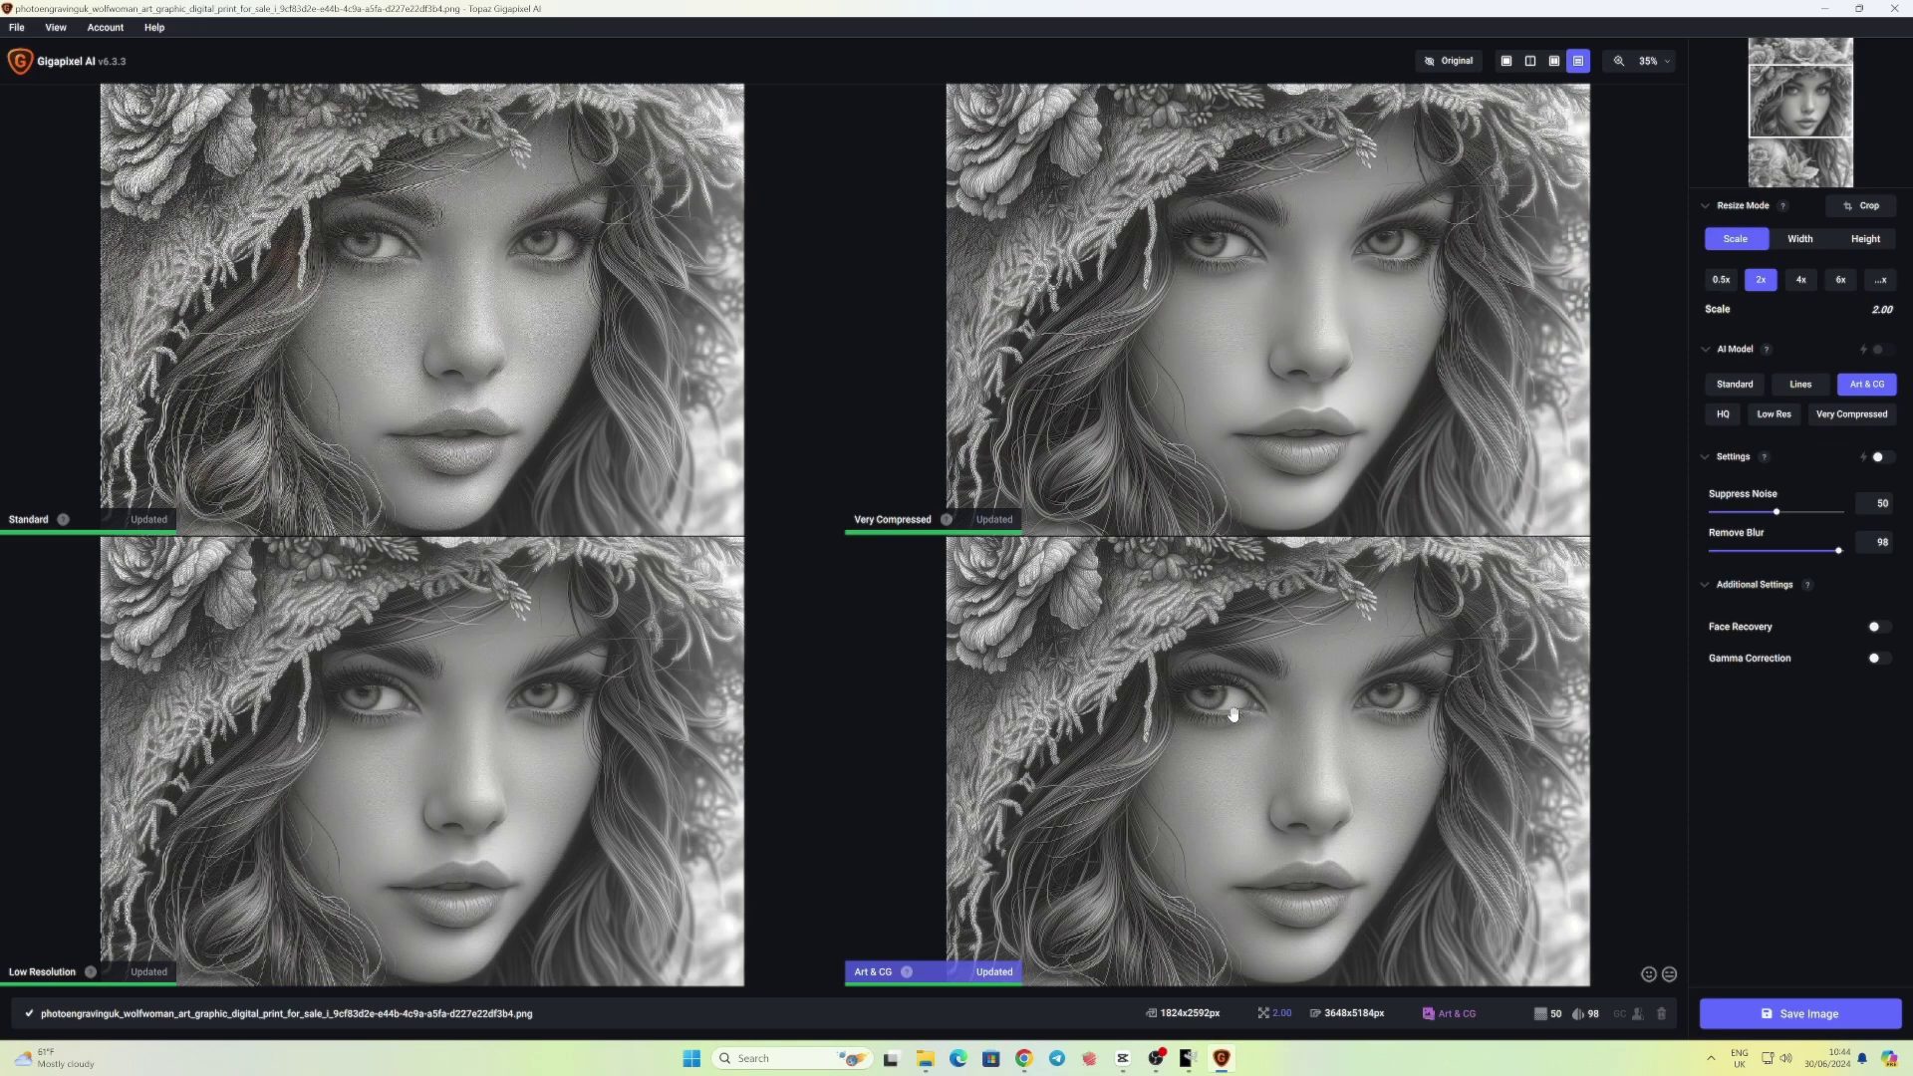
Pick the Low Resolution result and bring up its PNG-to-Desktop save settings
left_click(411, 712)
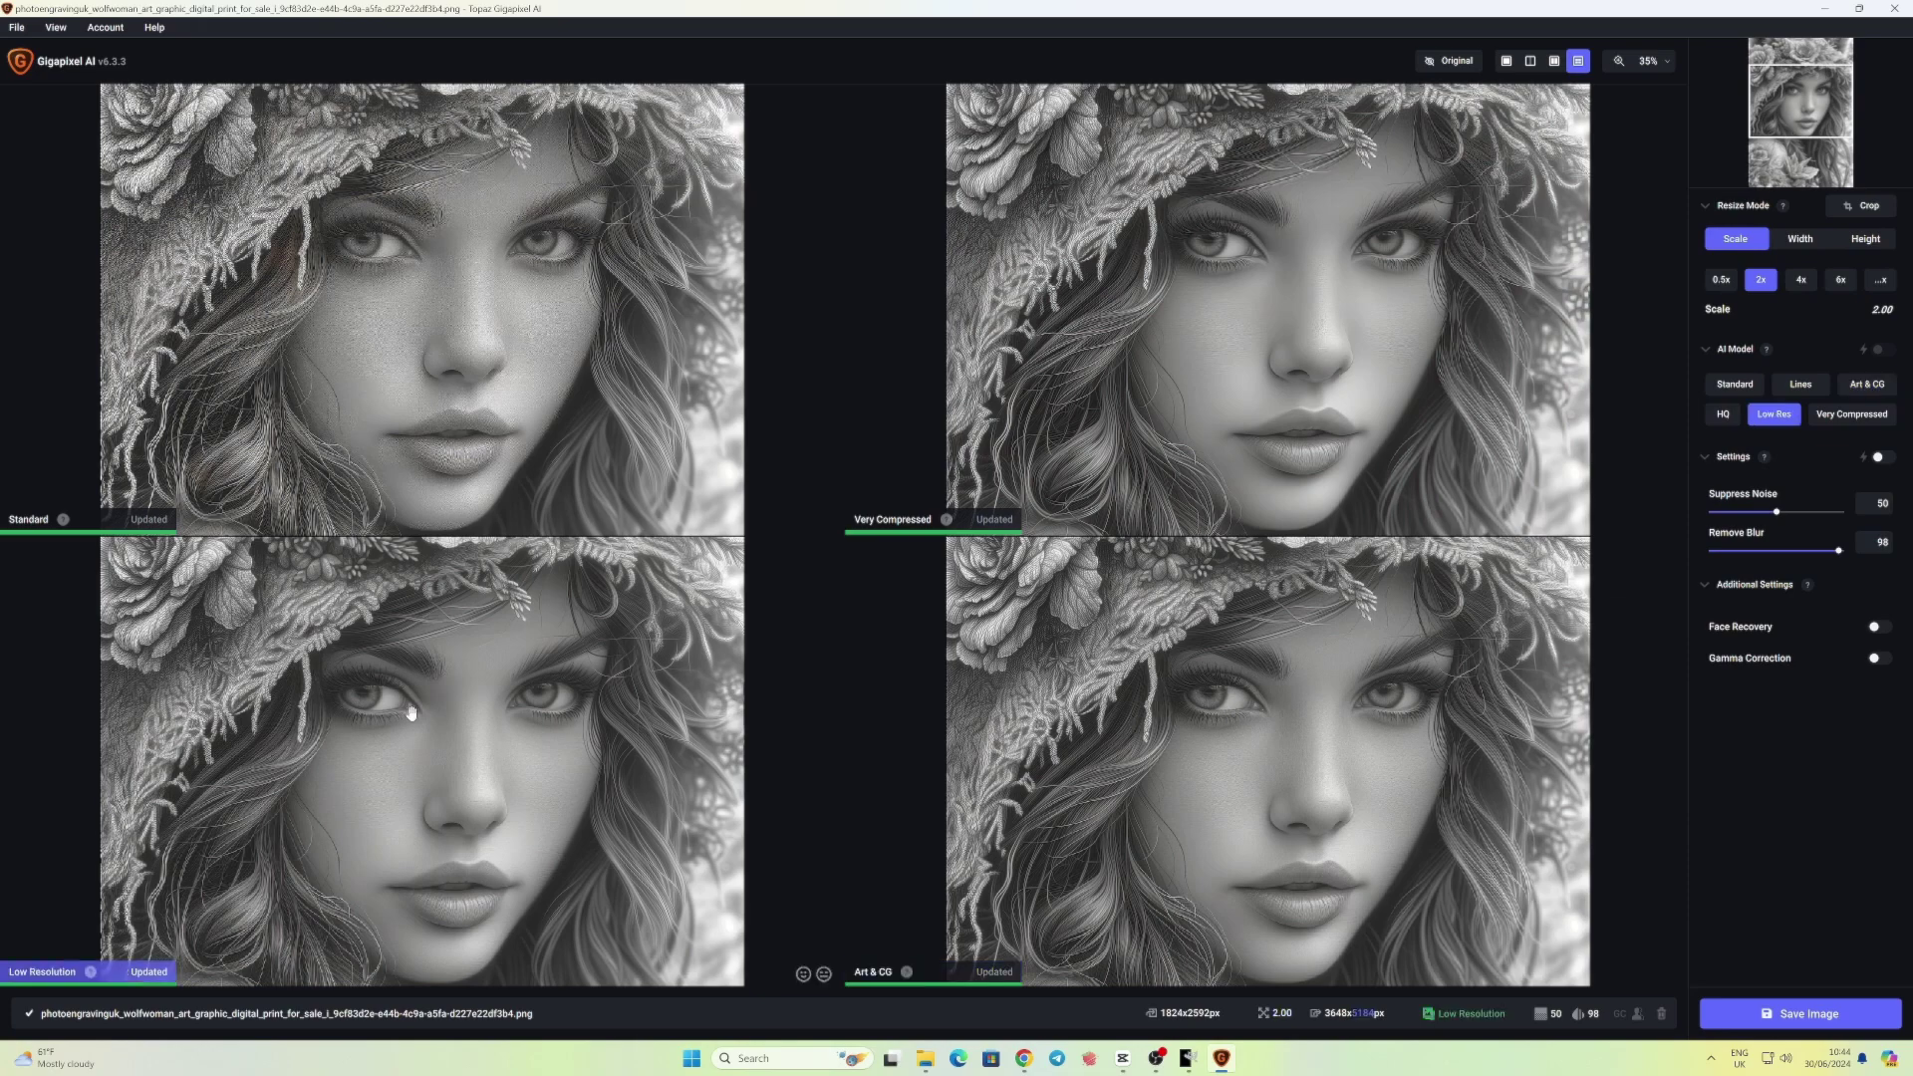
left_click(1787, 1021)
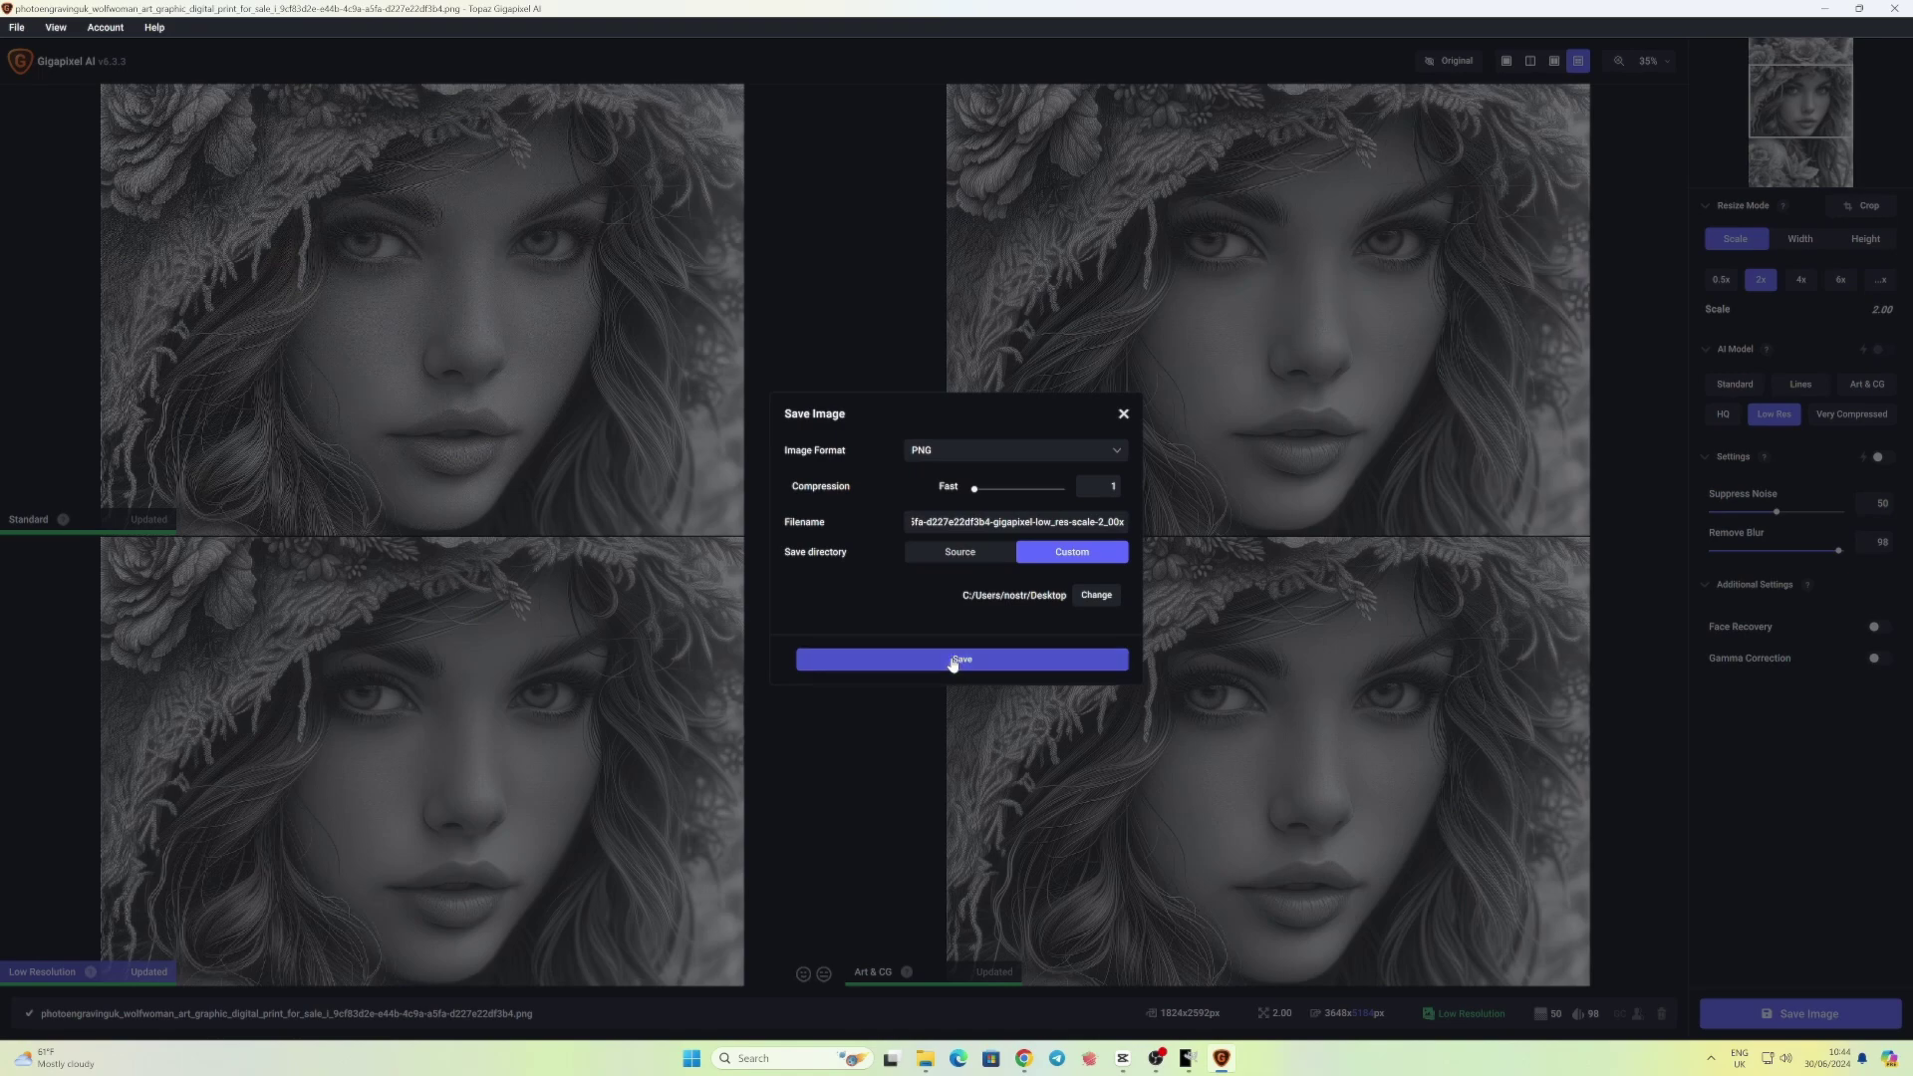
Start the Low Resolution export, then cancel the processing
left_click(959, 660)
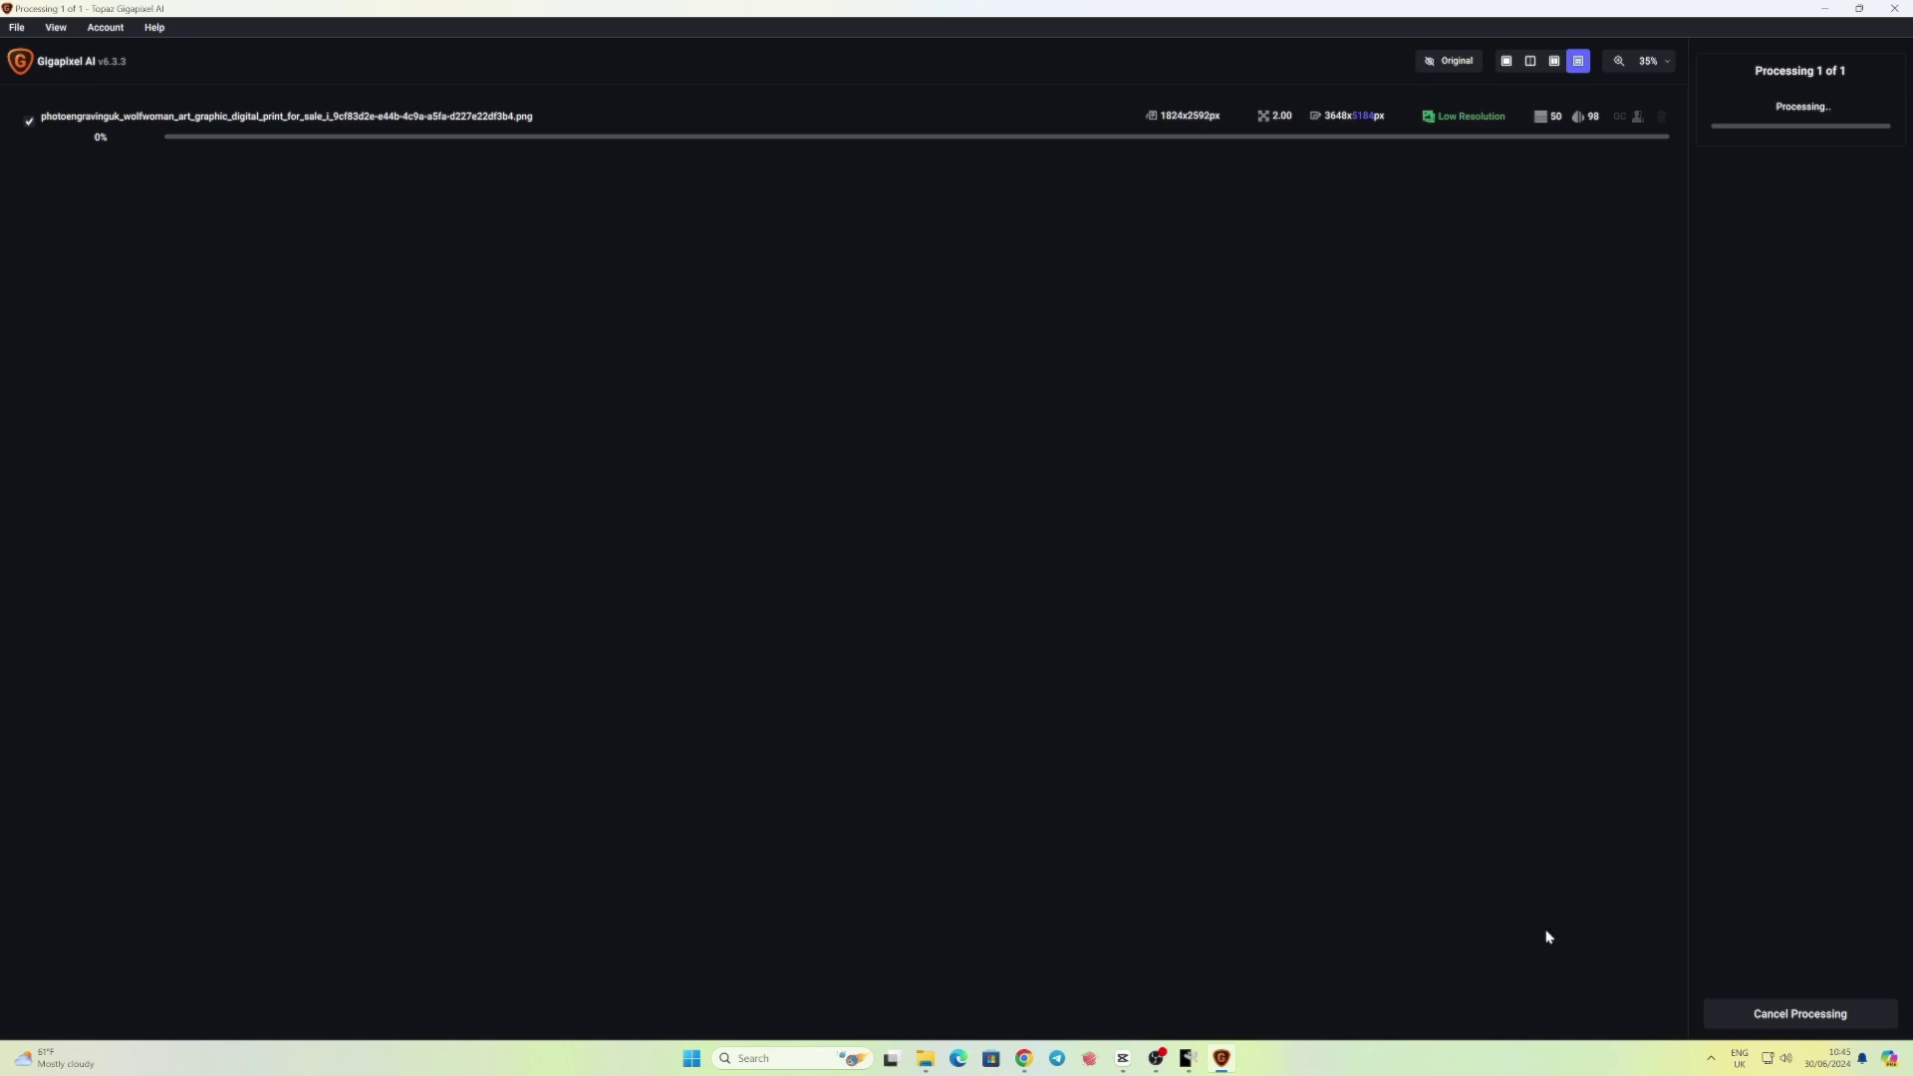
left_click(1742, 1013)
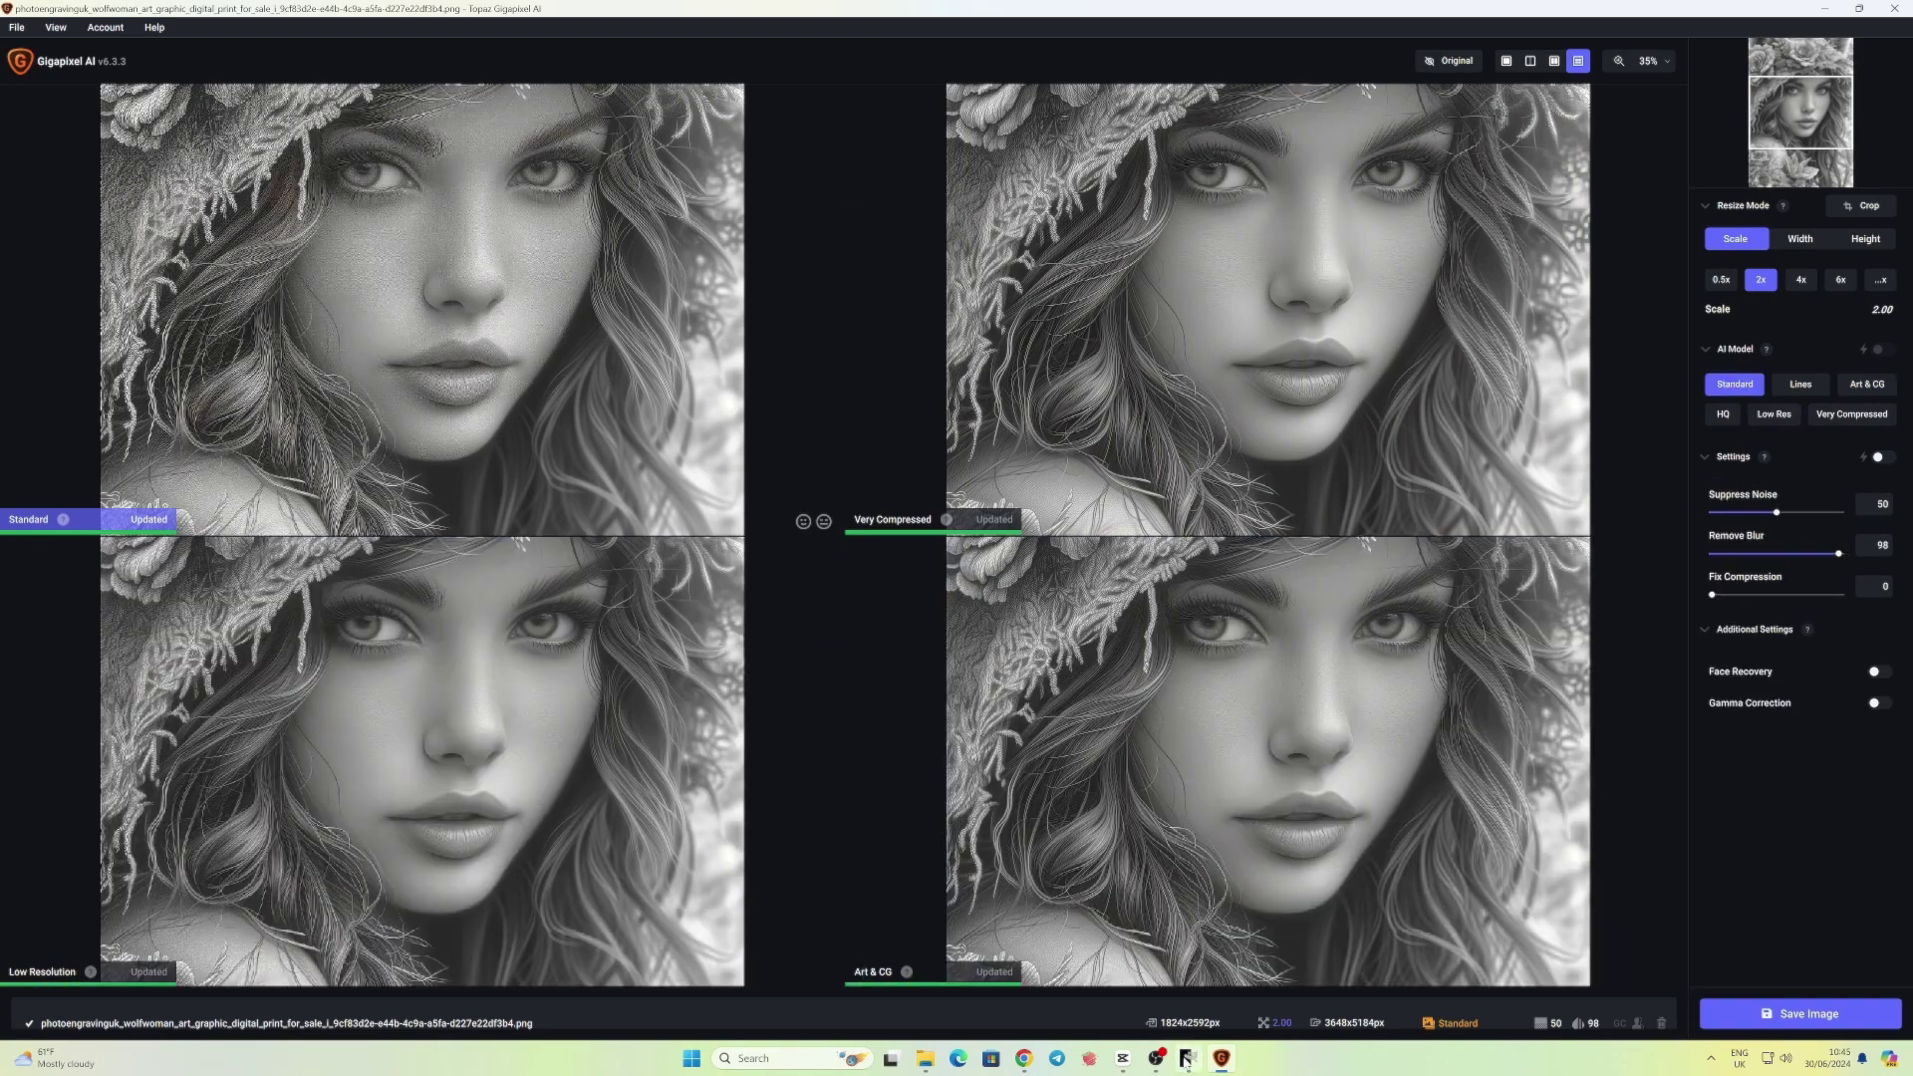
Export the Art & CG 2x upscale of the portrait, then bring GIMP forward
left_click(1151, 780)
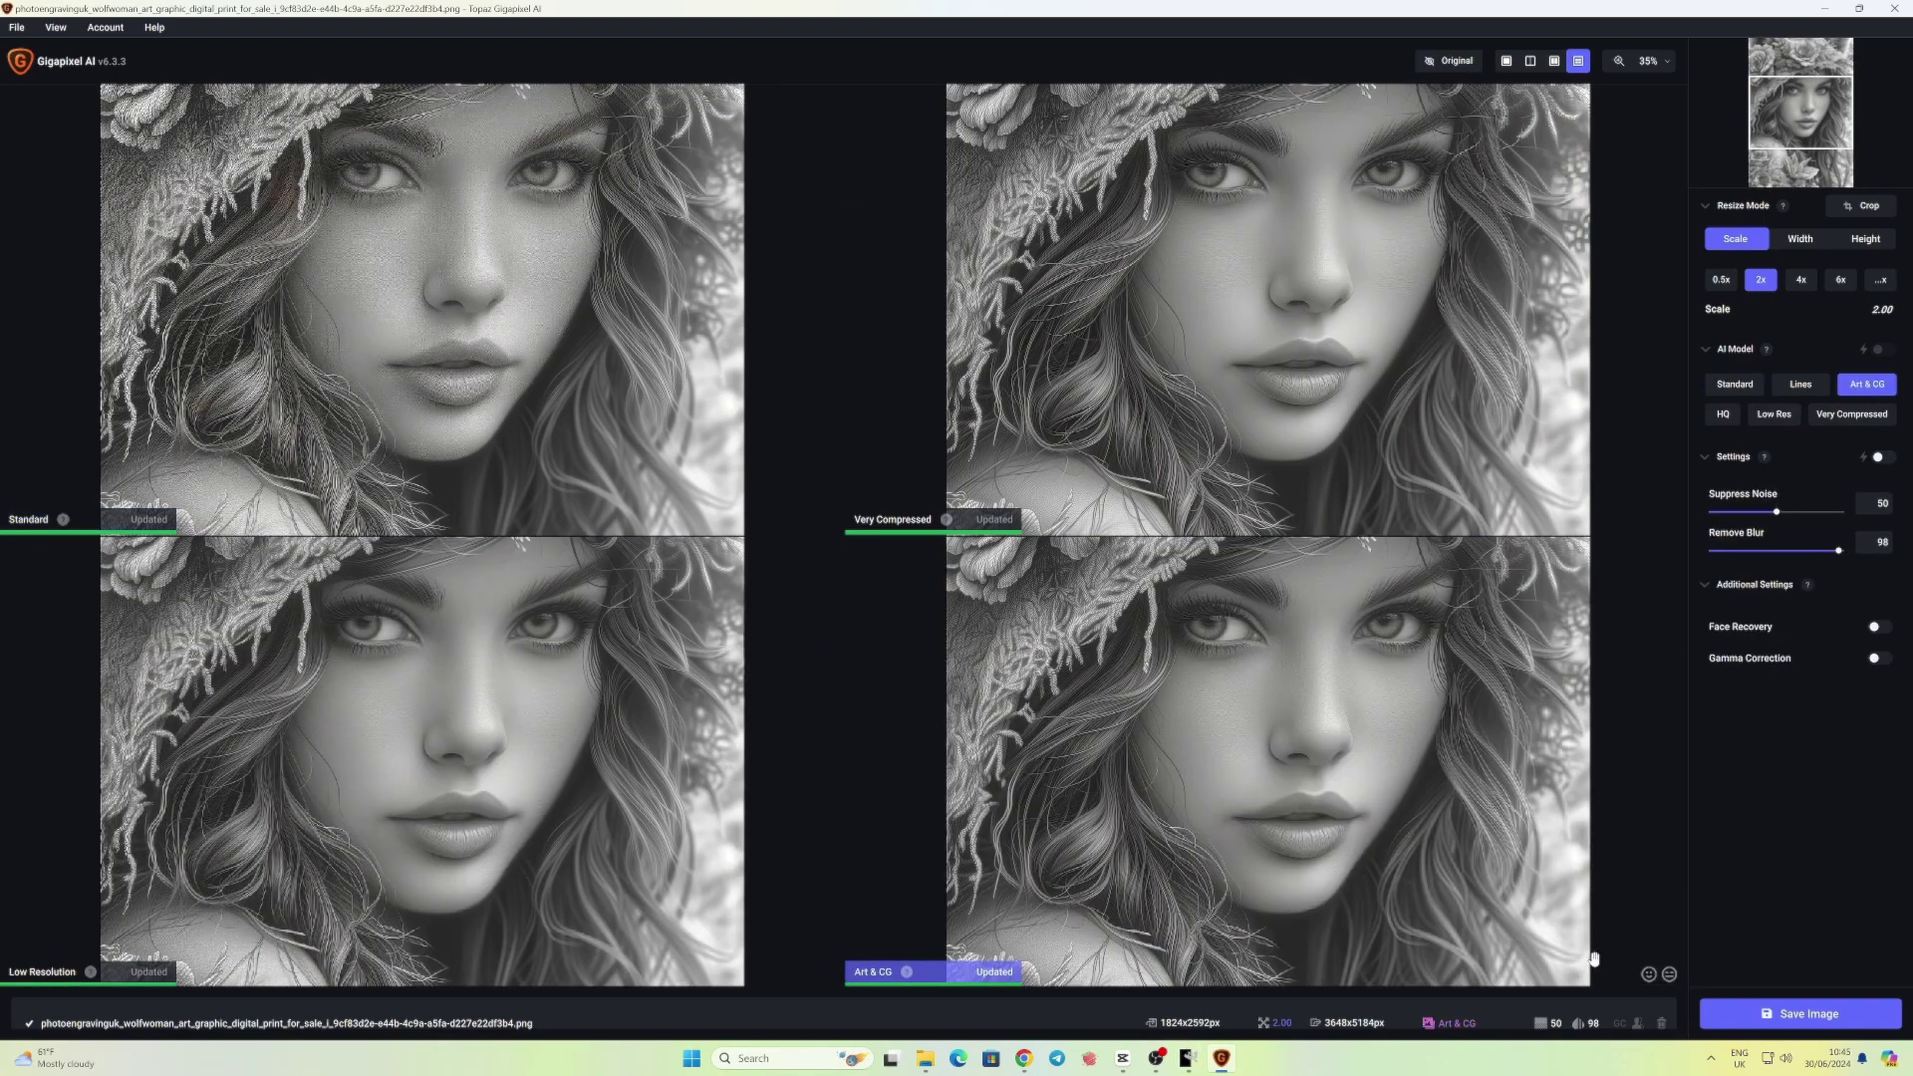
left_click(1780, 1008)
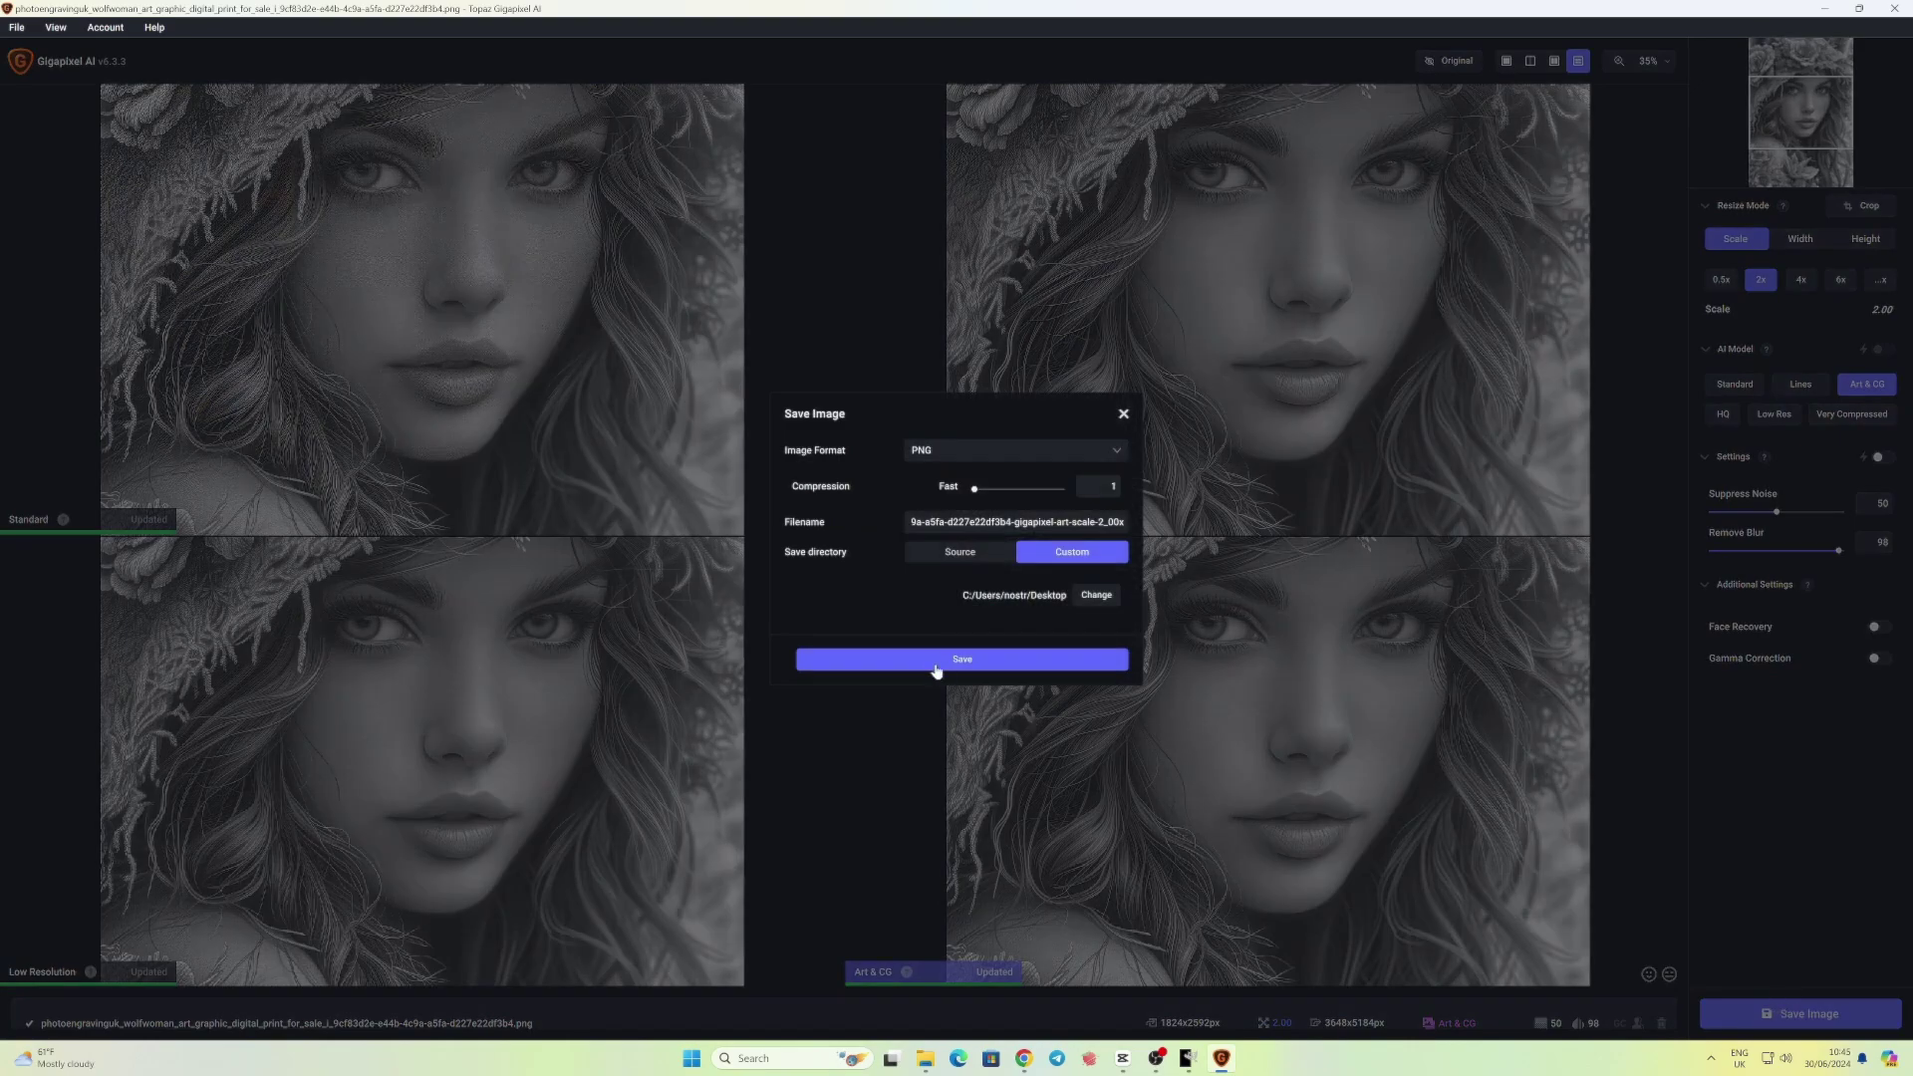
left_click(934, 661)
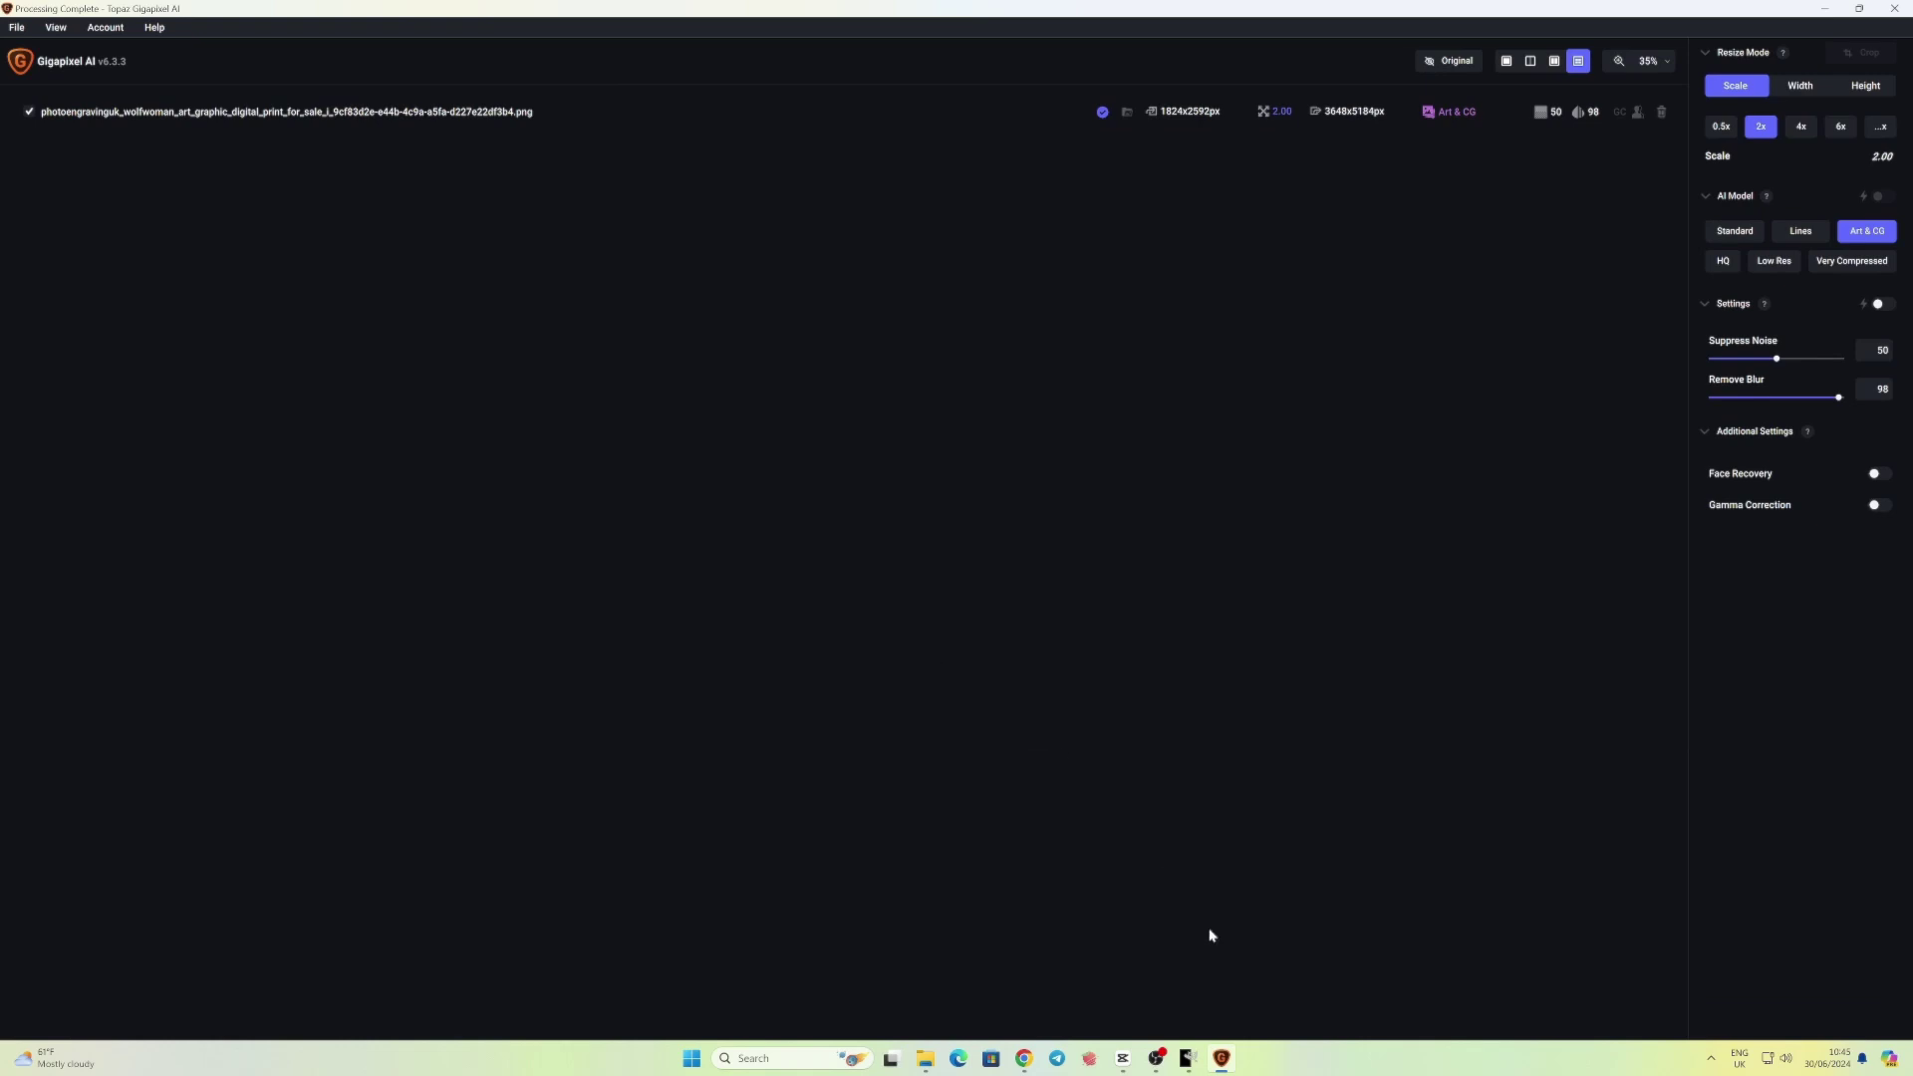
left_click(1189, 1059)
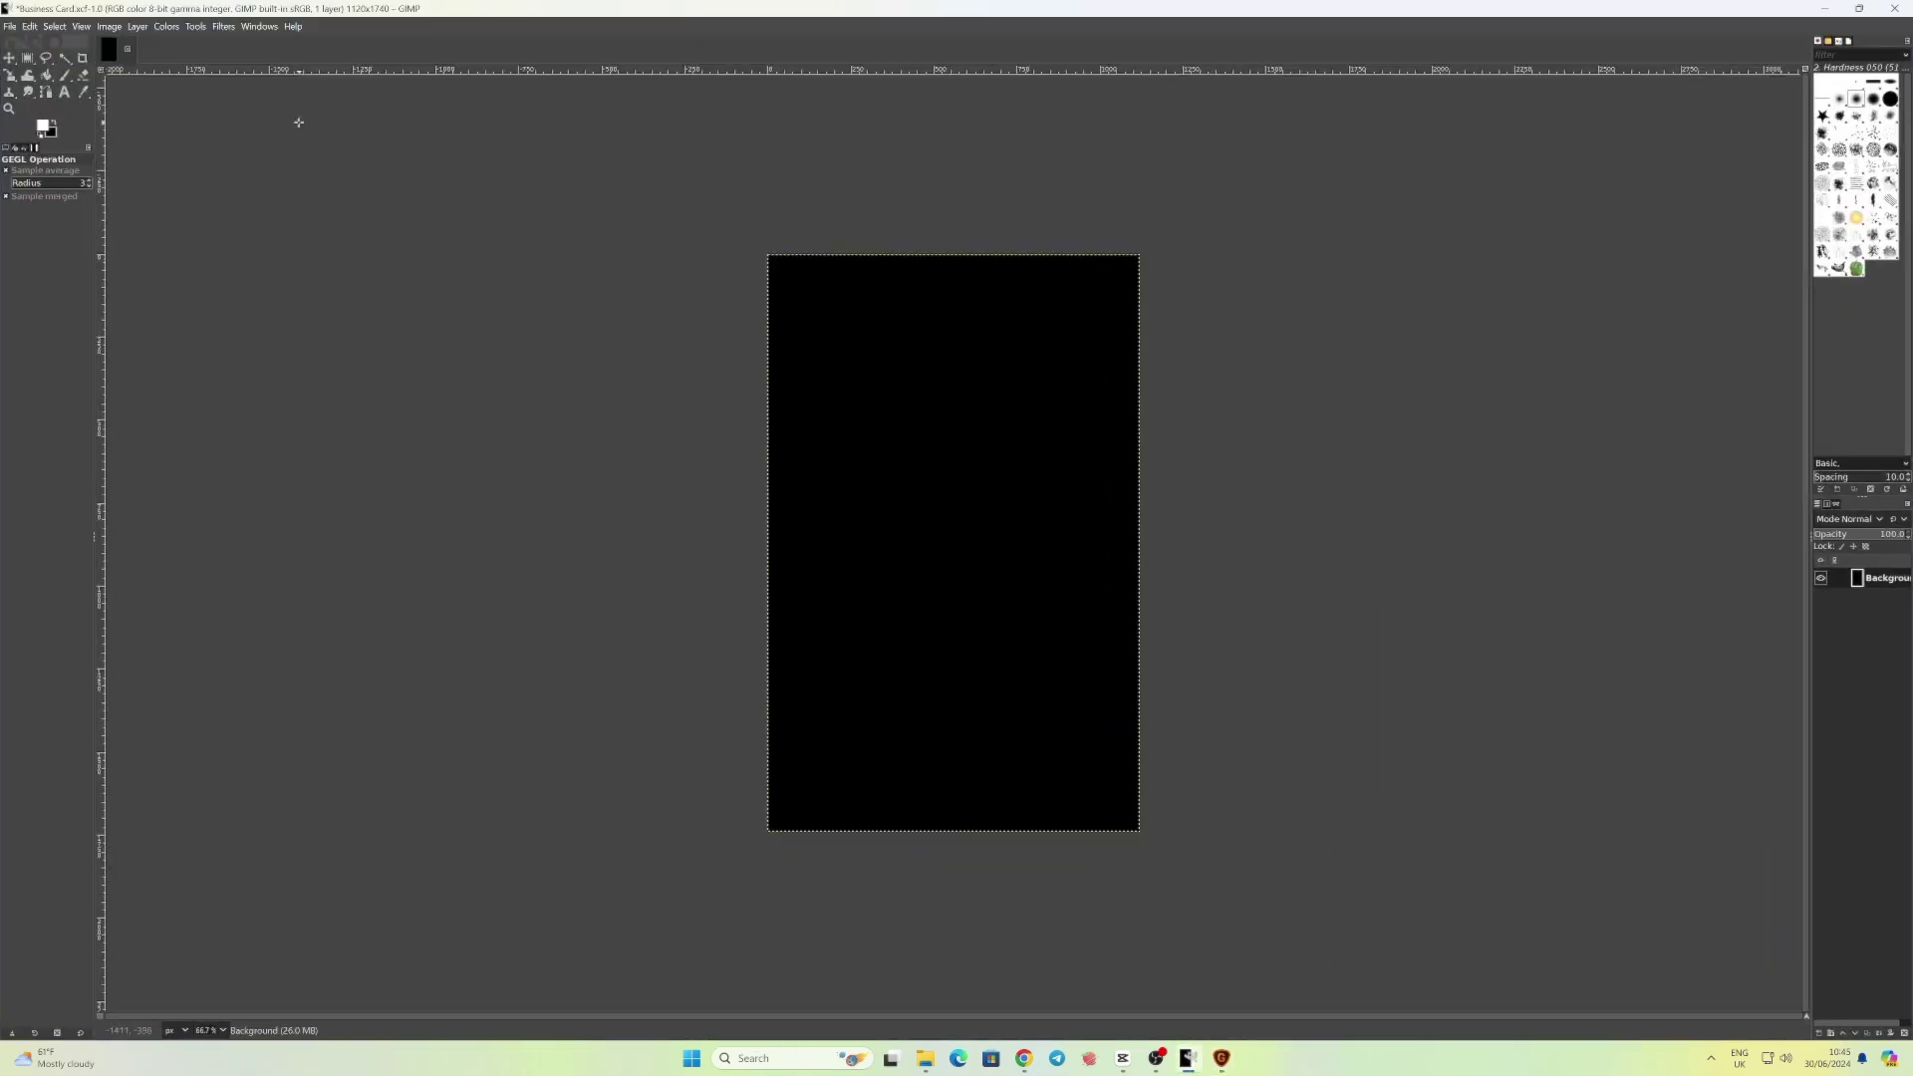
Show GIMP's File menu for the black 1120x1740 Business Card canvas
left_click(12, 27)
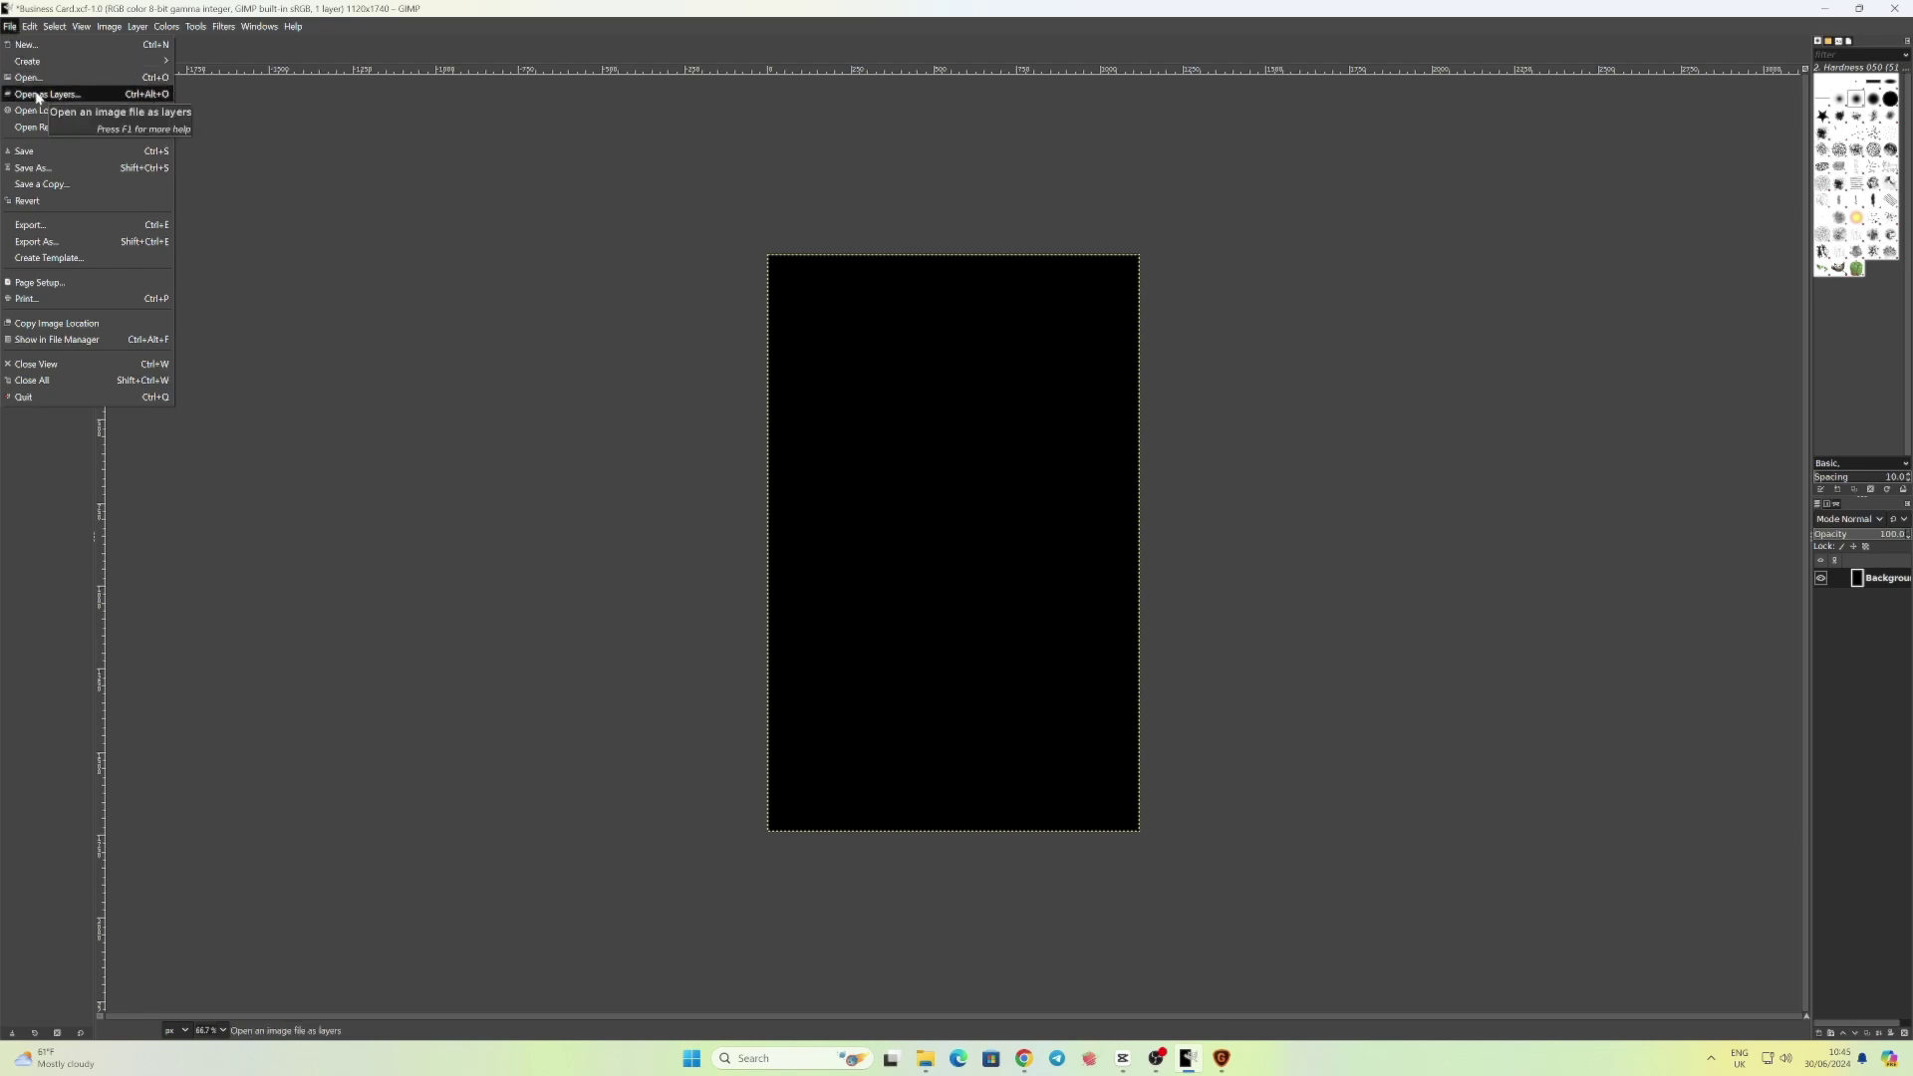
Add the upscaled portrait PNG from Desktop as a layer above the black Background
left_click(36, 95)
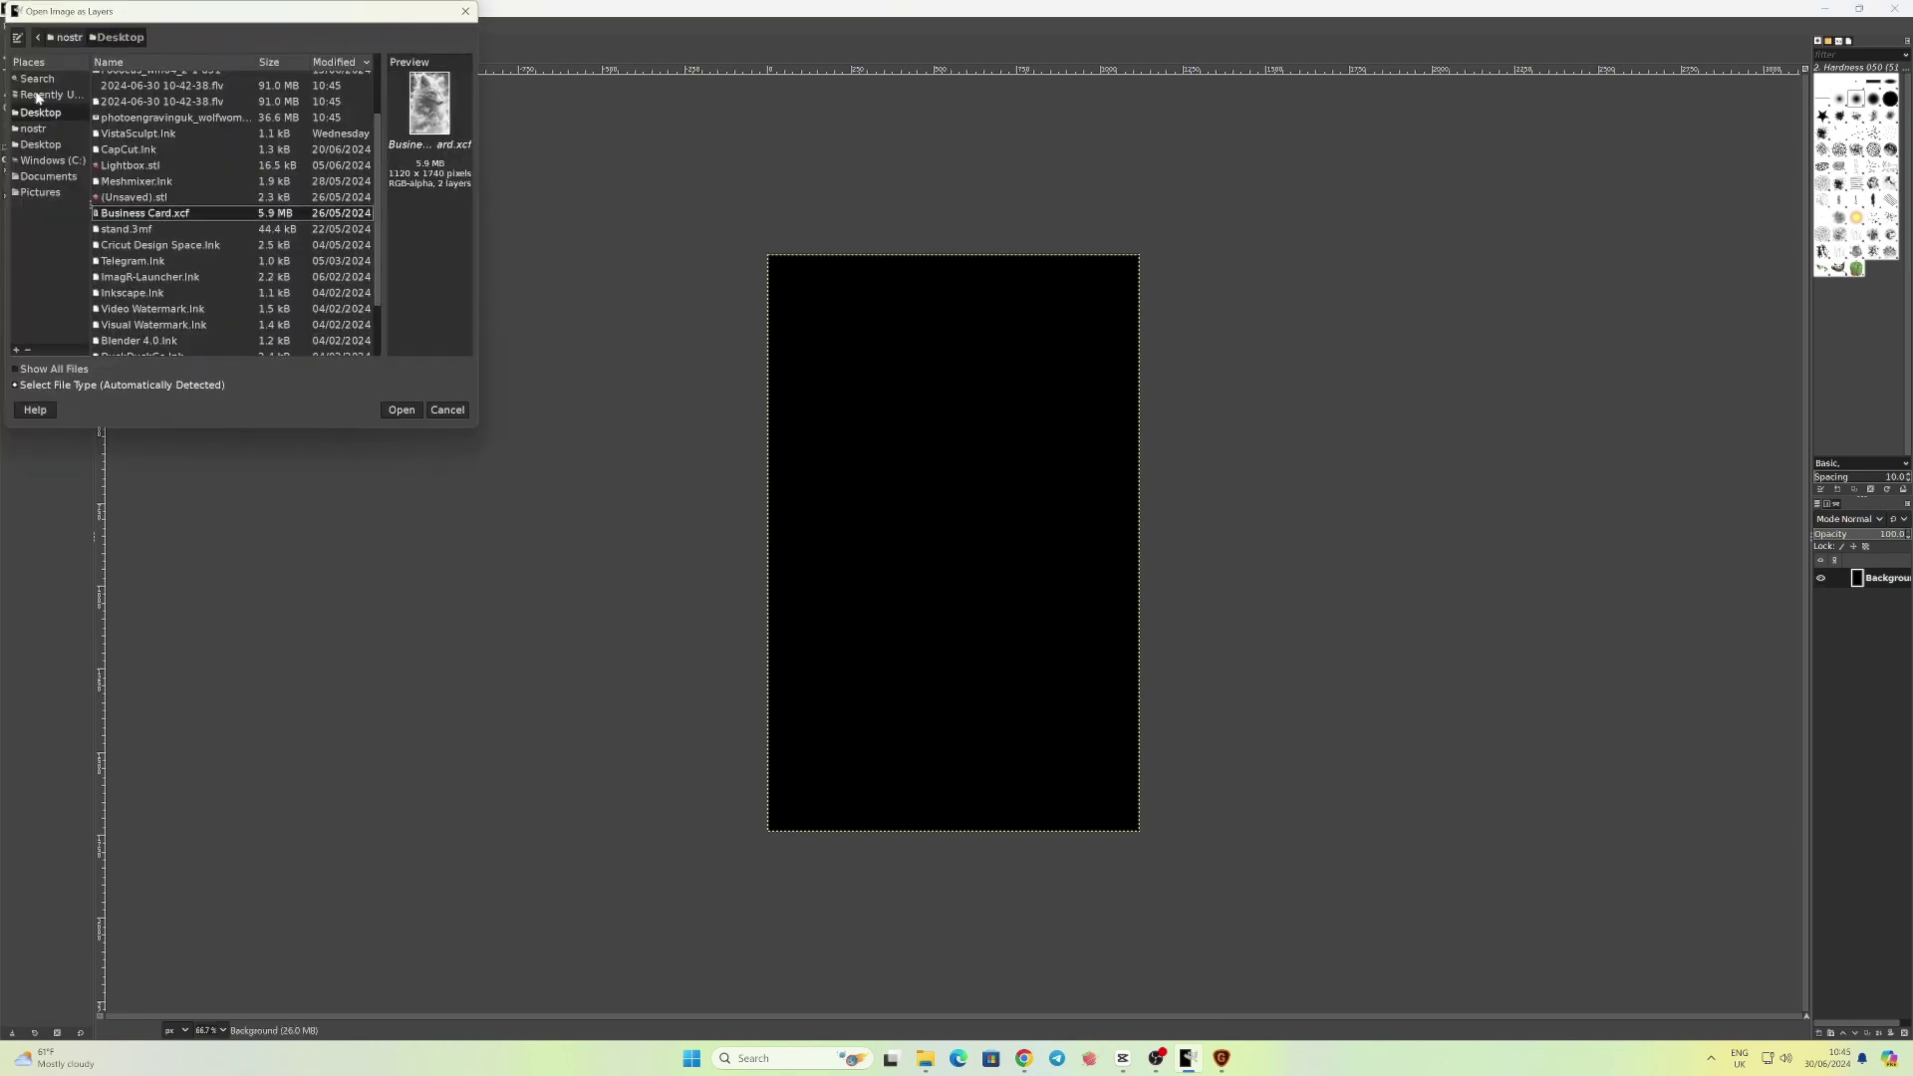
left_click(40, 118)
scroll(239, 161, "up", 3)
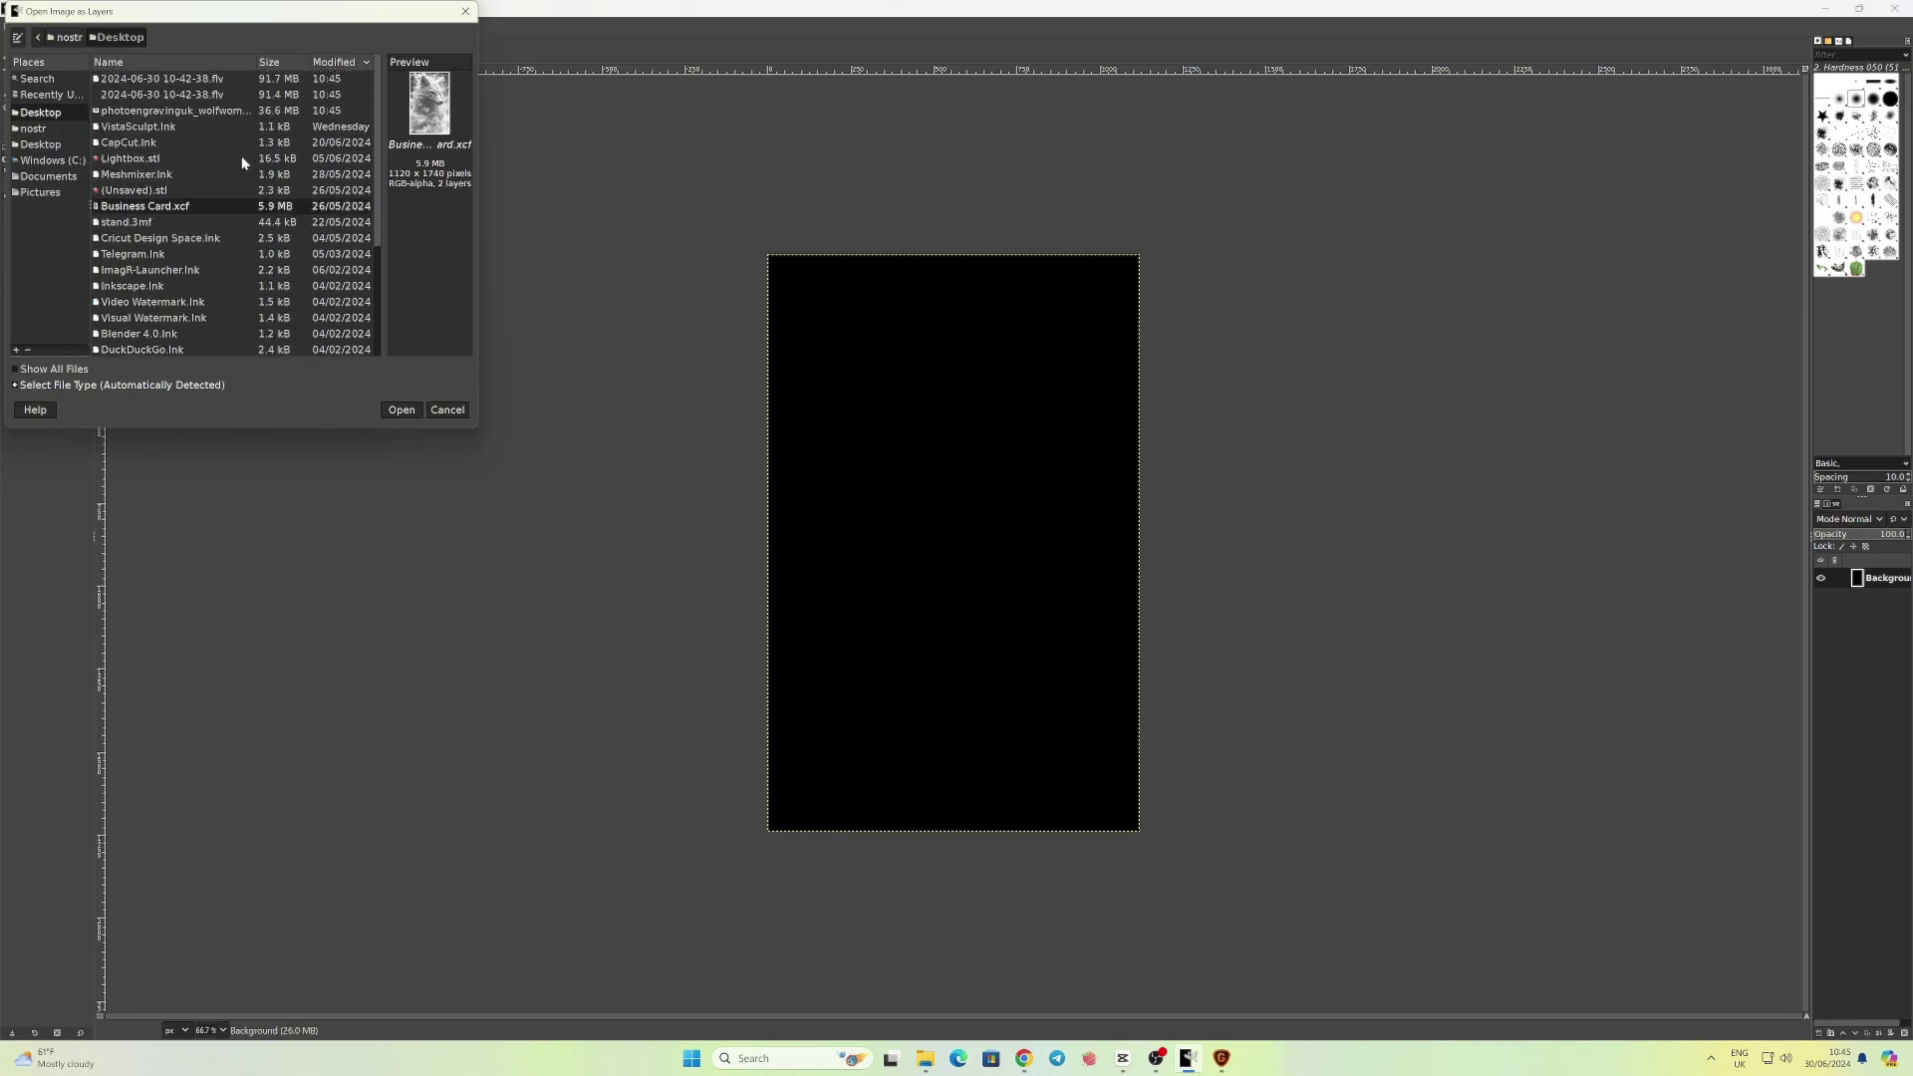
left_click(214, 113)
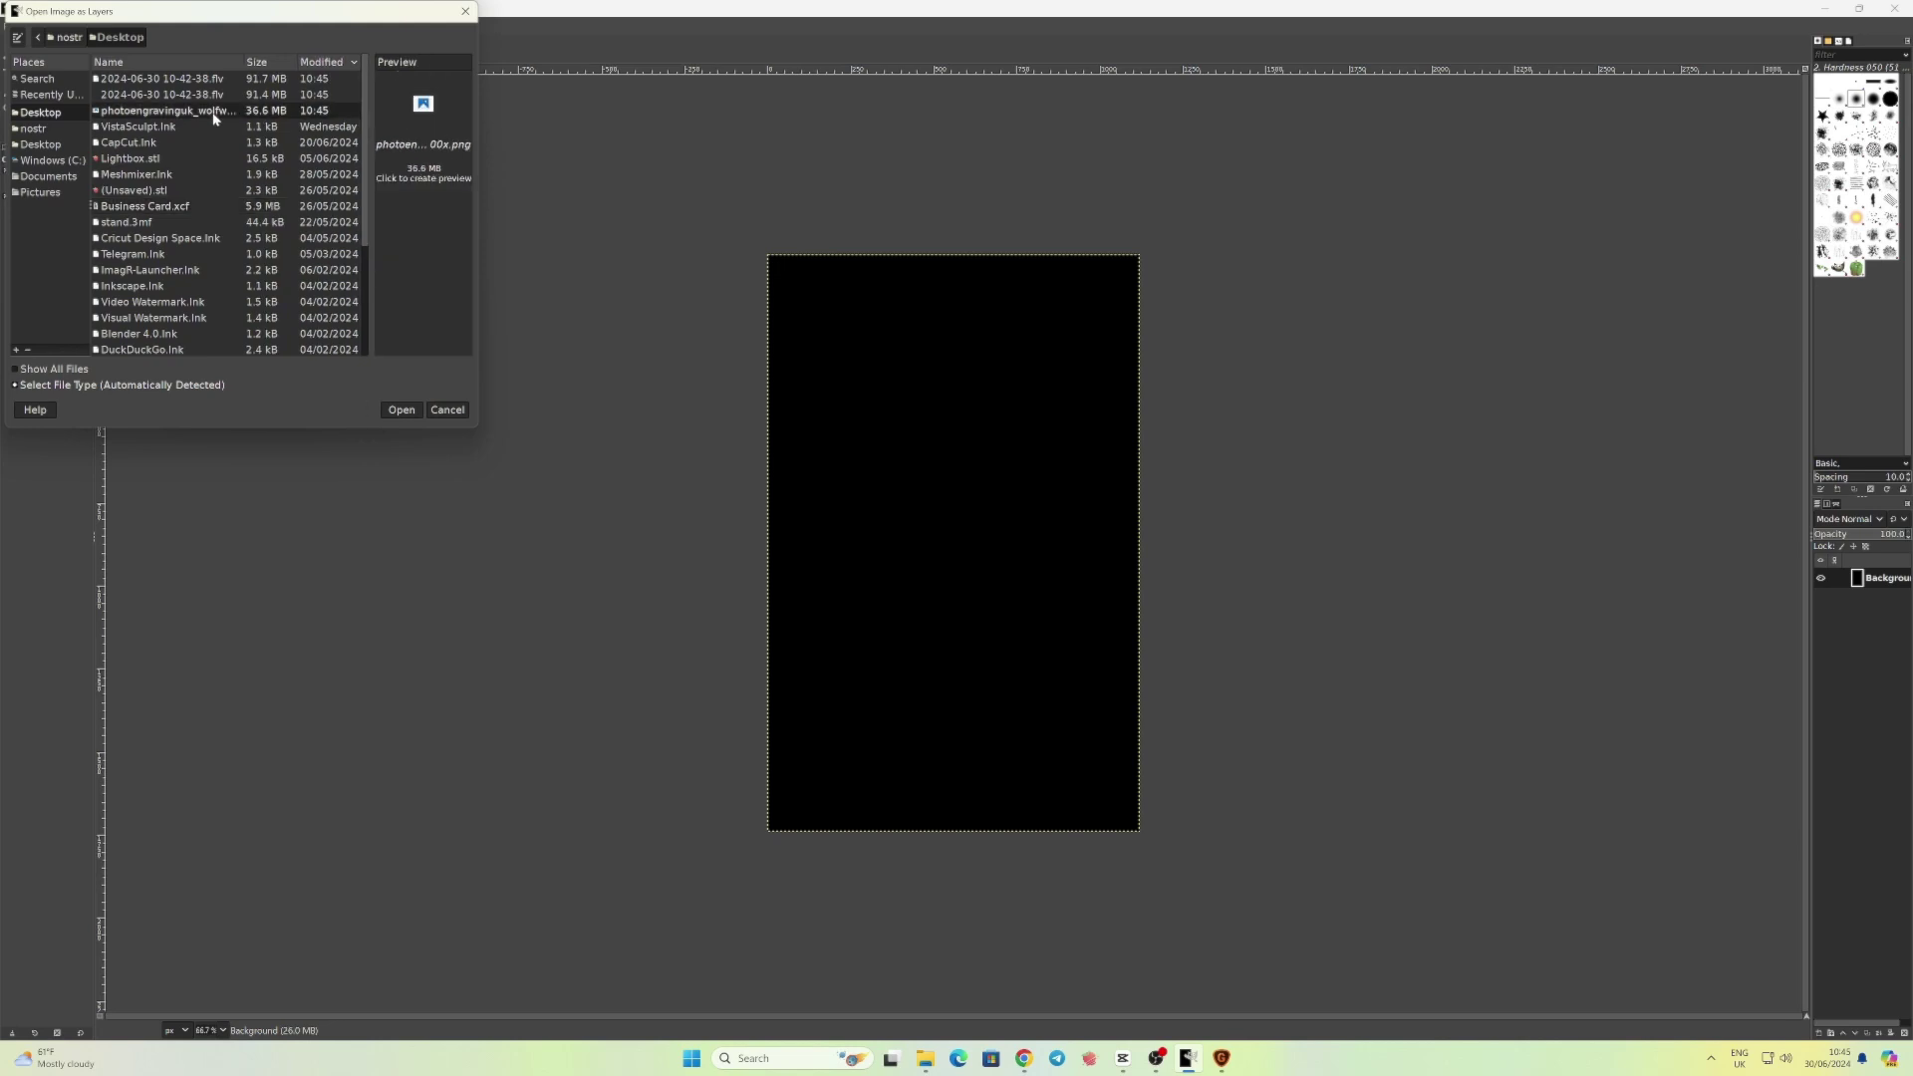
left_click(434, 113)
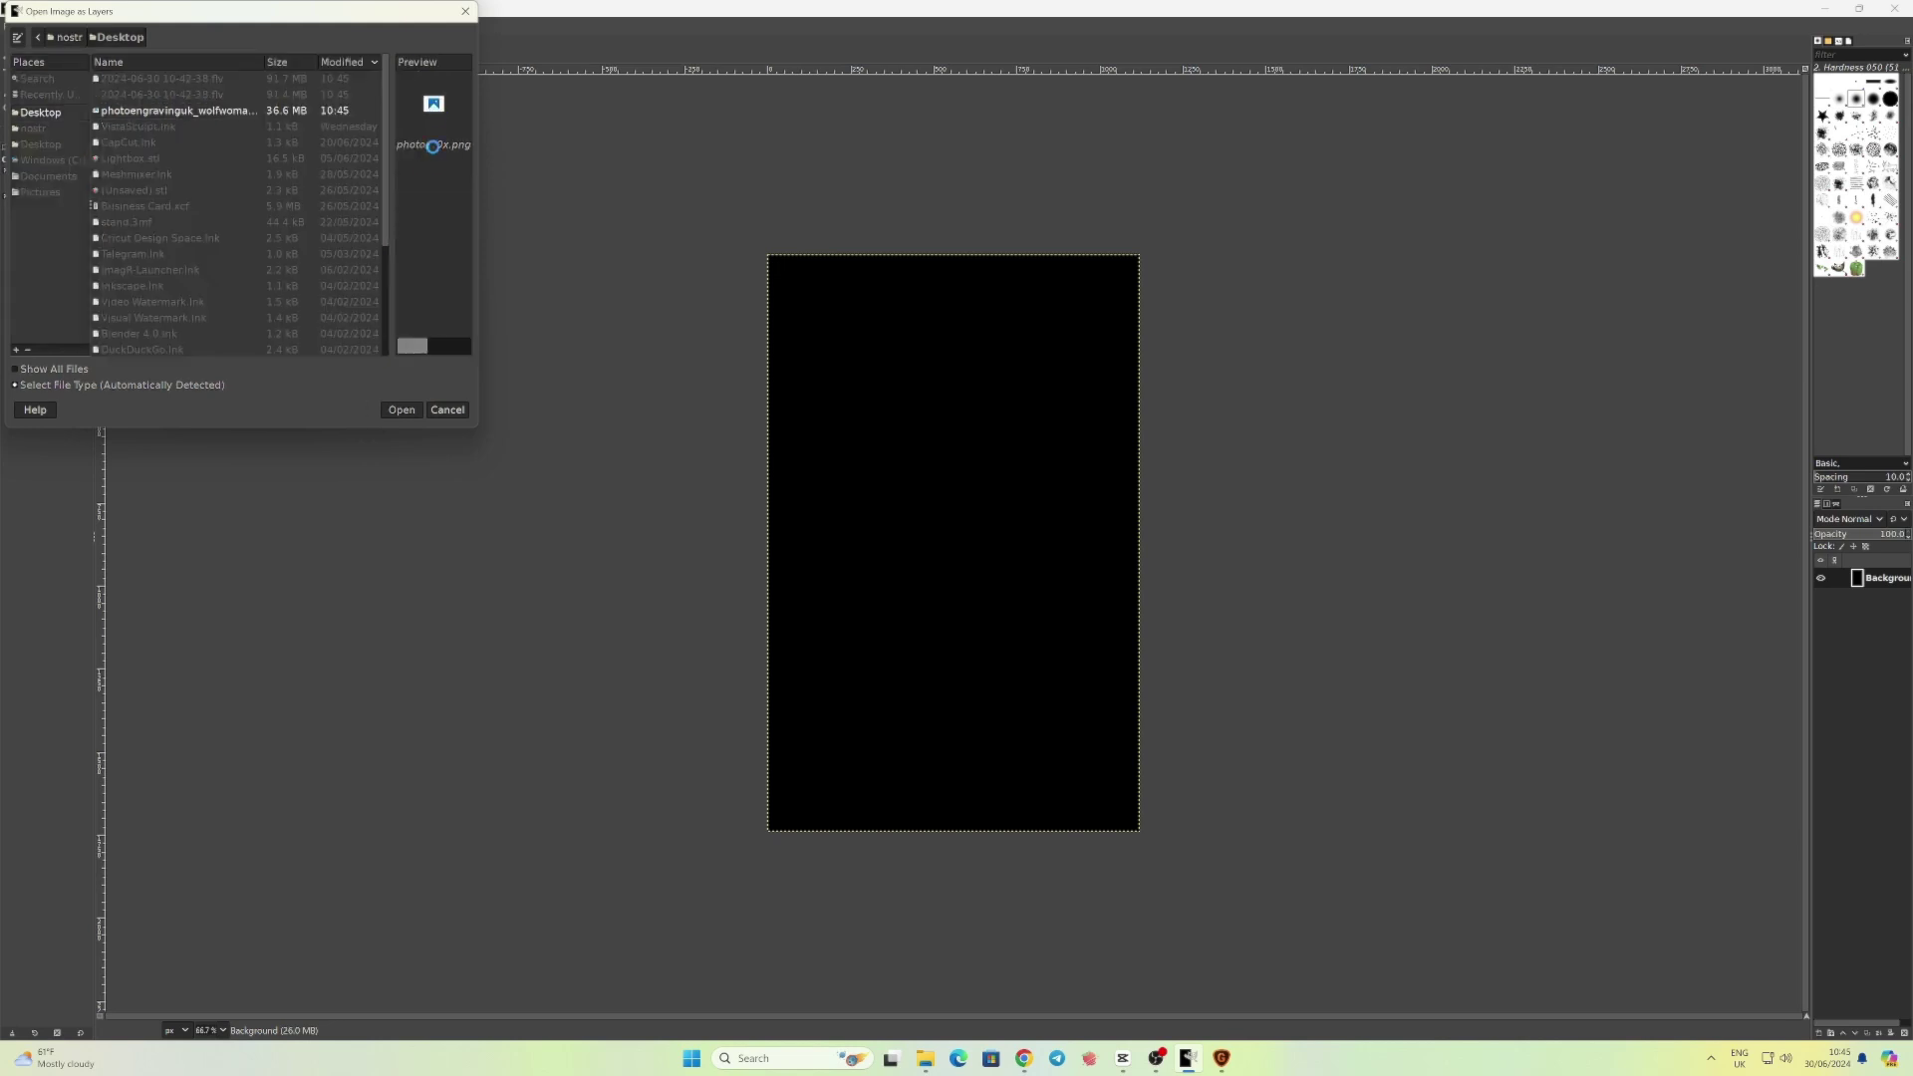
left_click(402, 411)
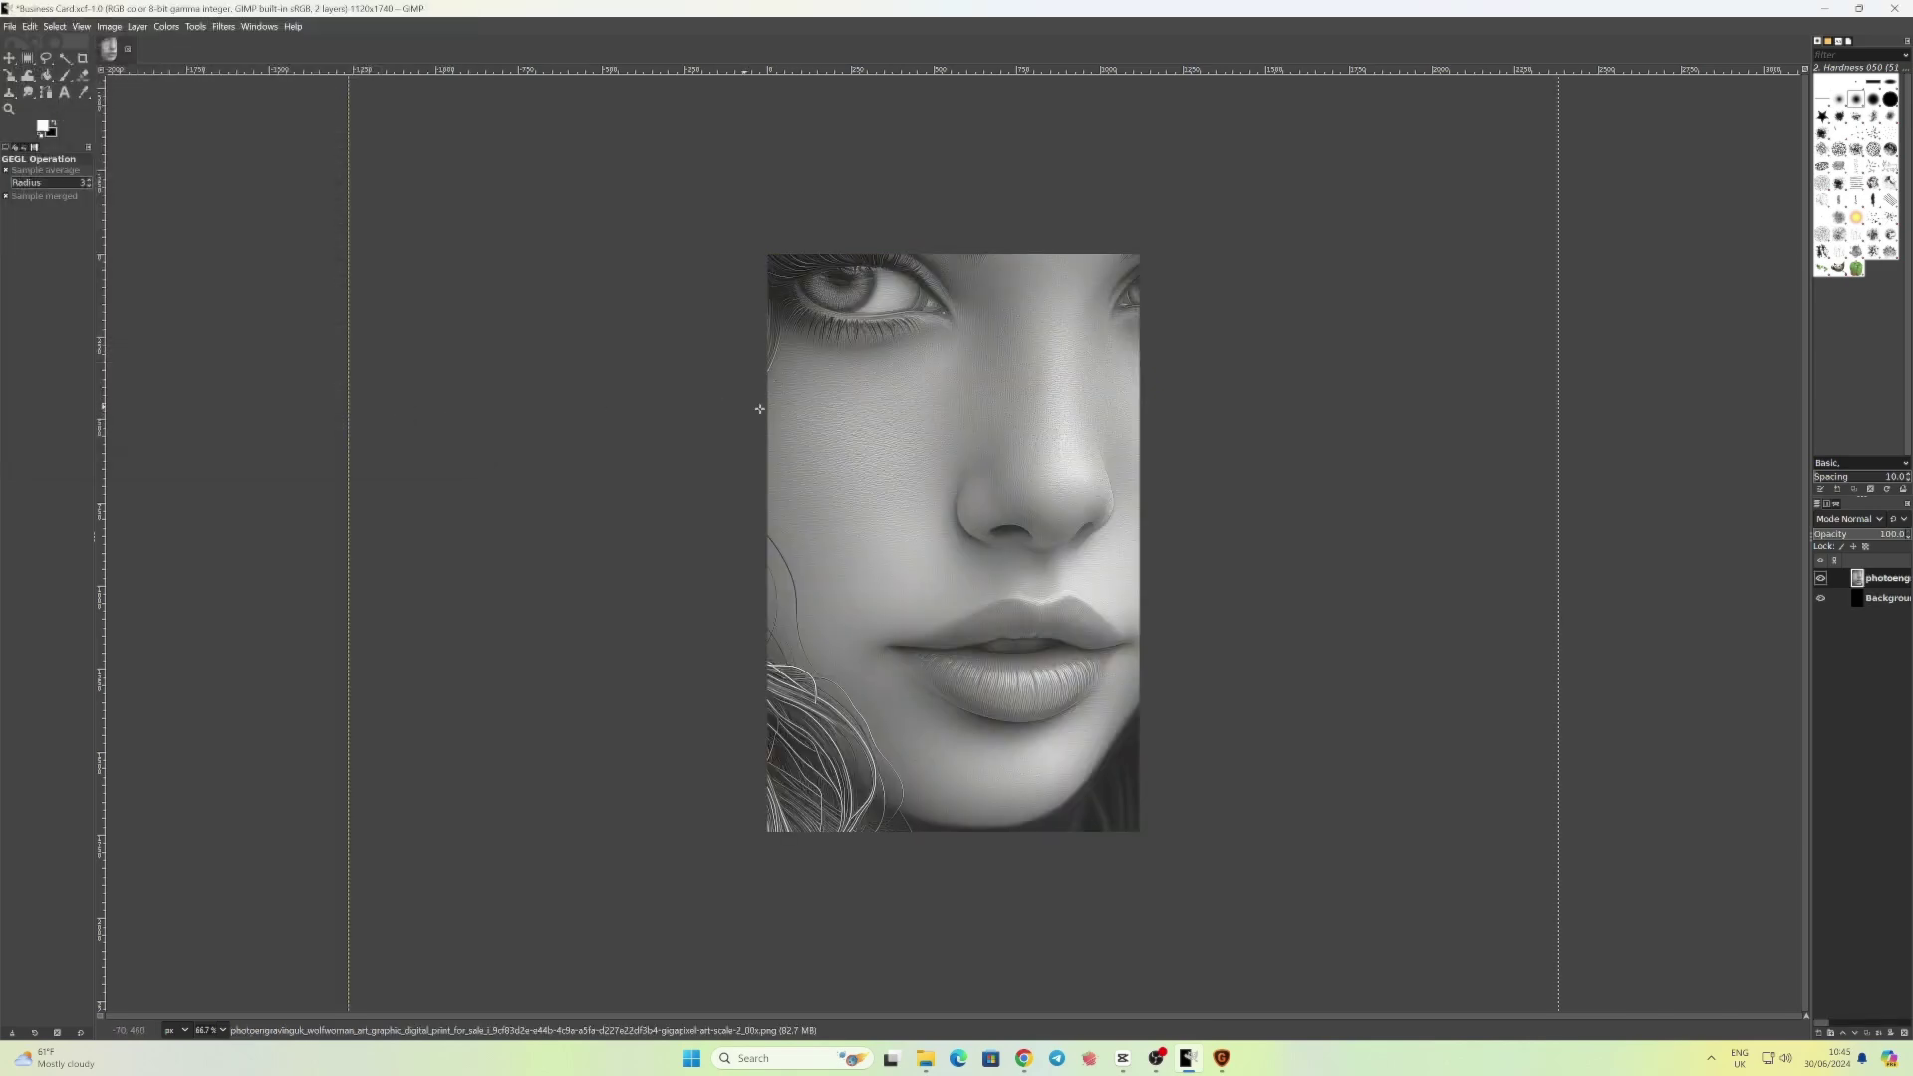
Scale the portrait layer down to about 1256 × 1785 px, undoing one overshoot
key("shift+s")
left_click(919, 435)
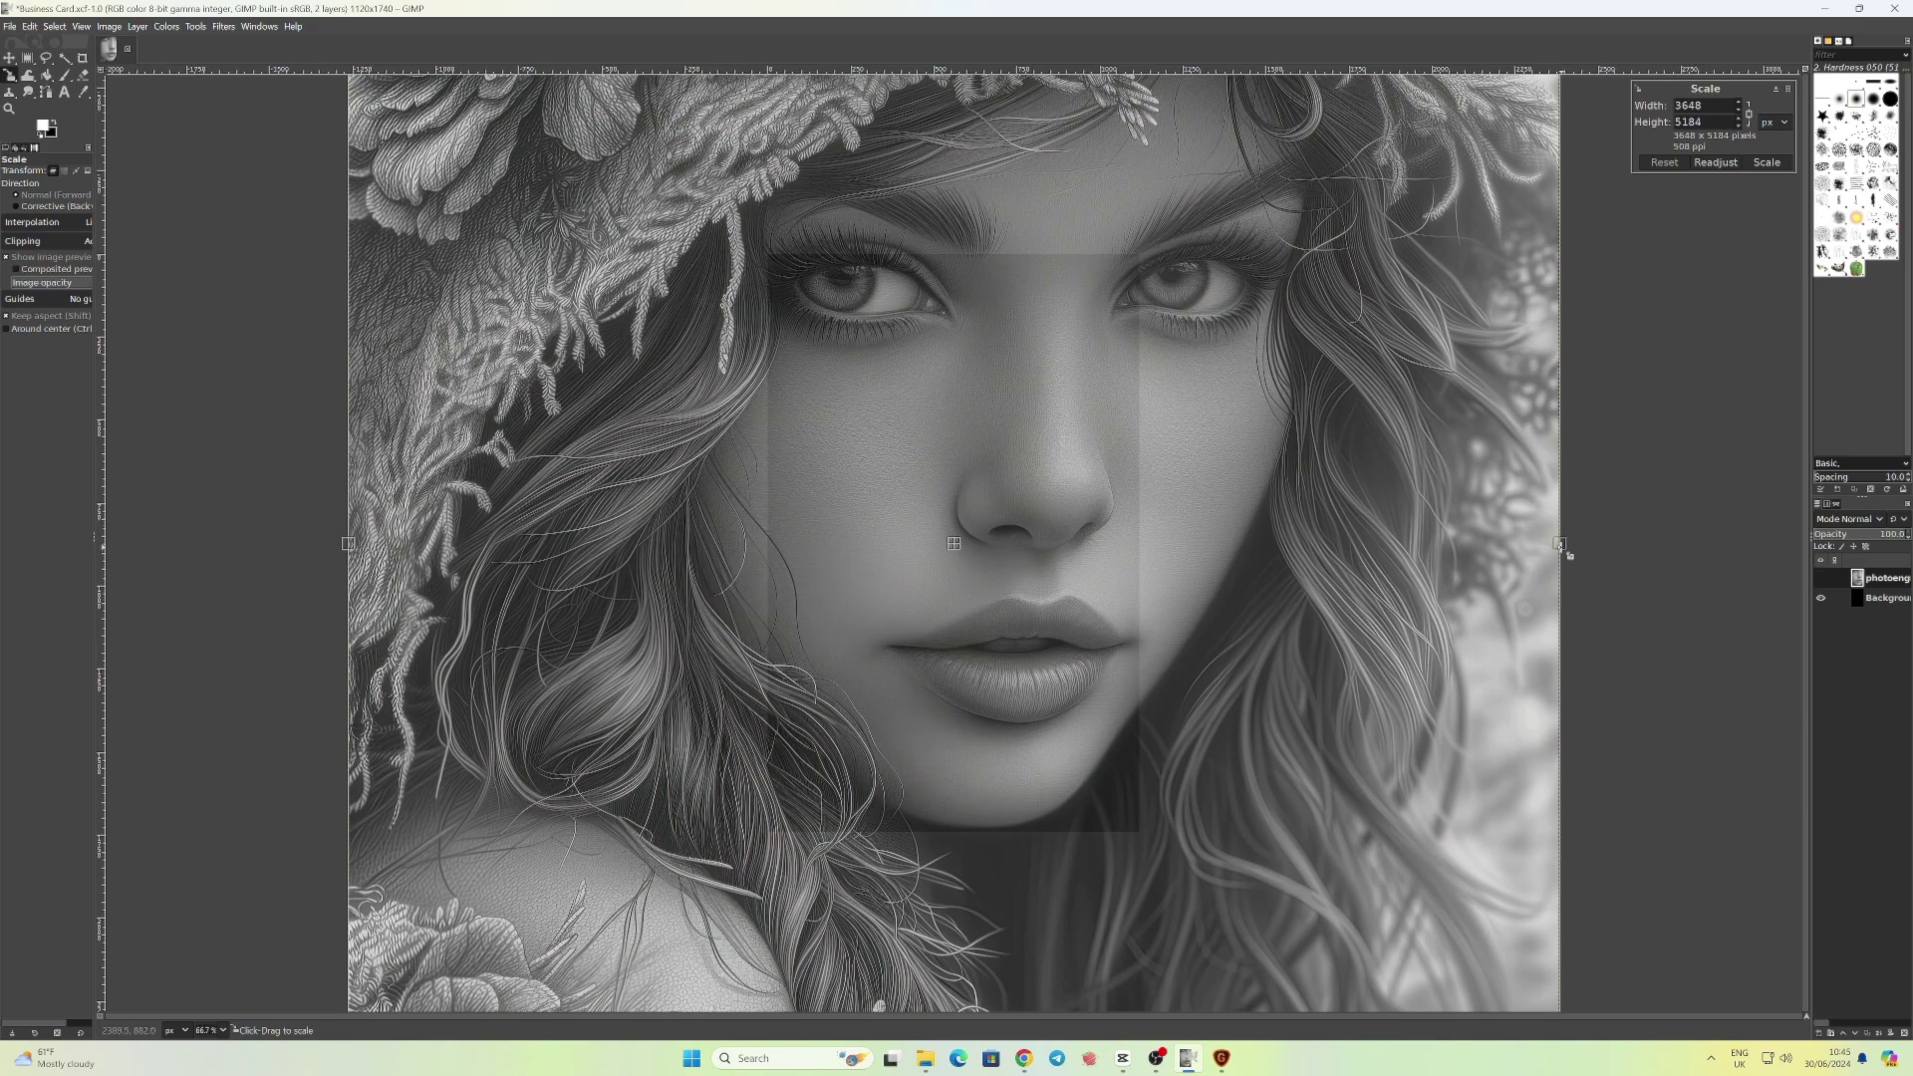
left_click_drag(1569, 556, 1146, 524)
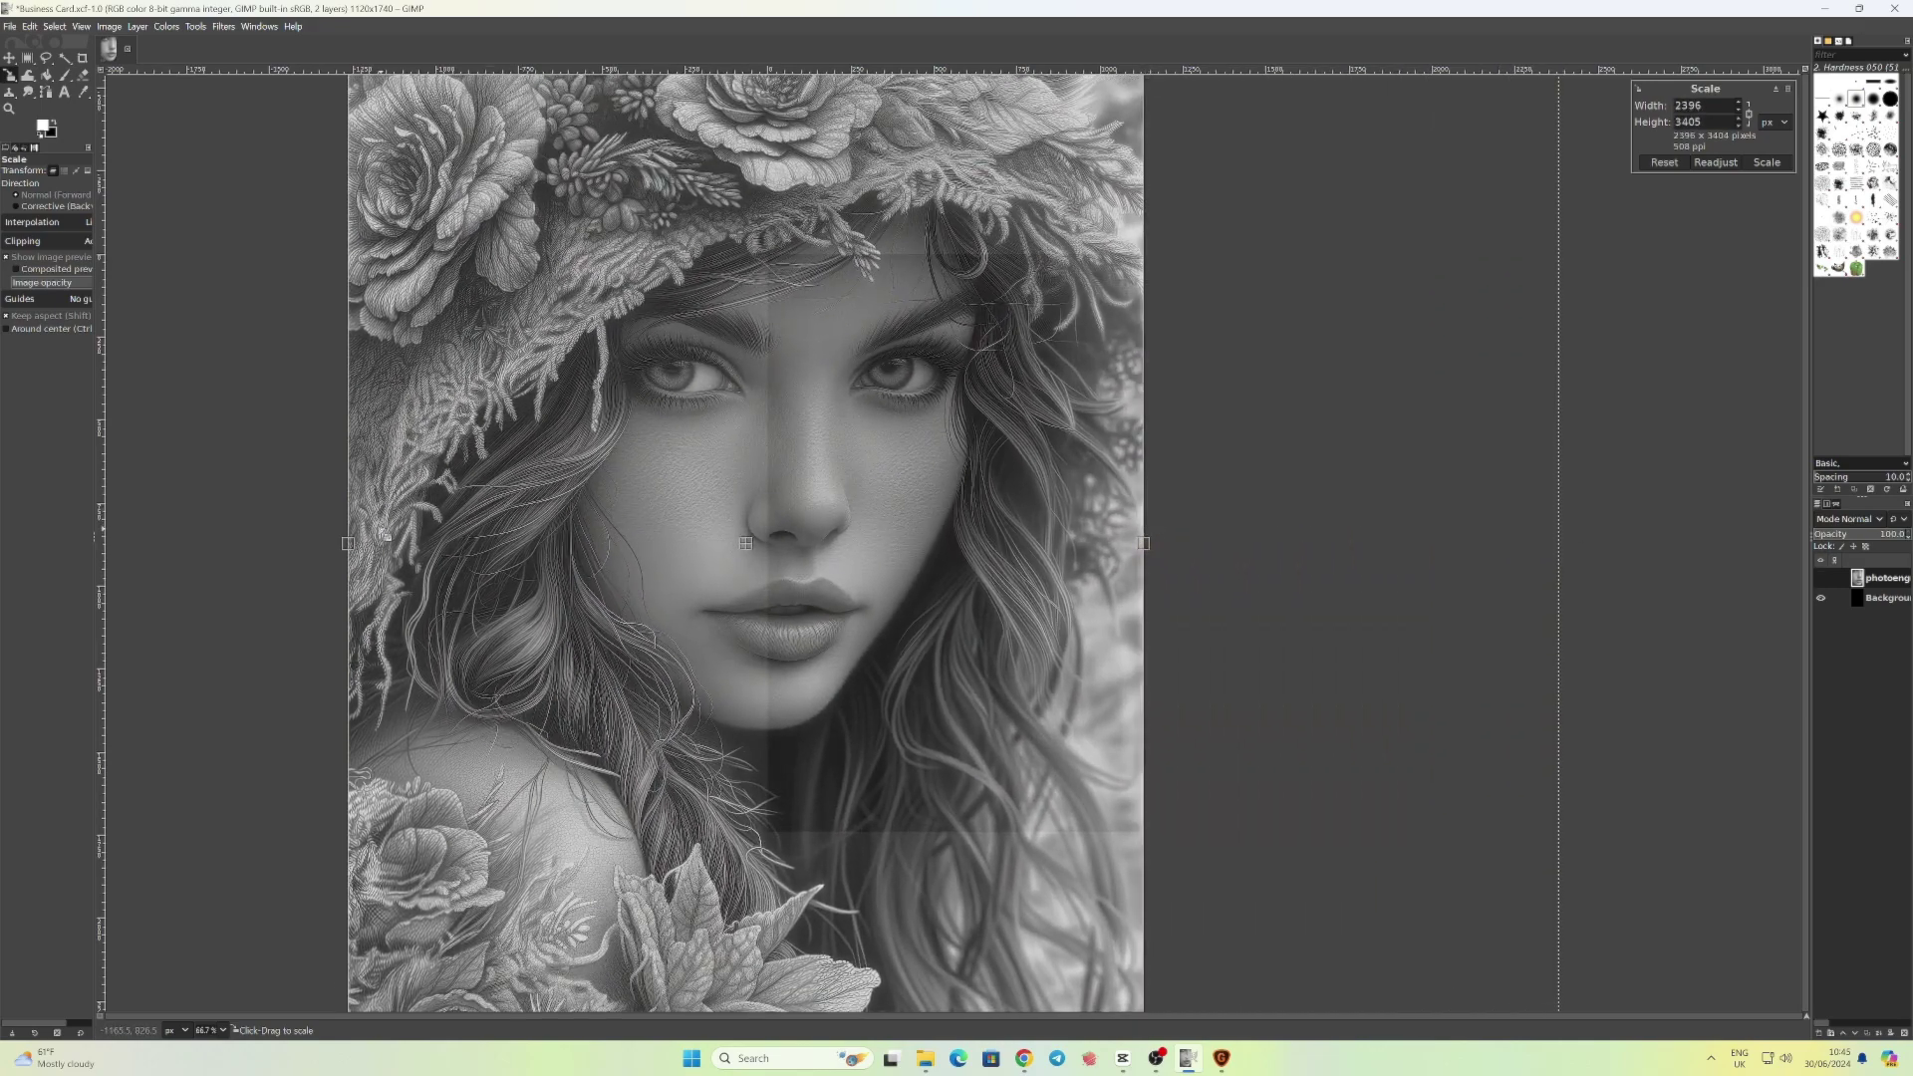
left_click_drag(347, 543, 732, 539)
key("ctrl+z")
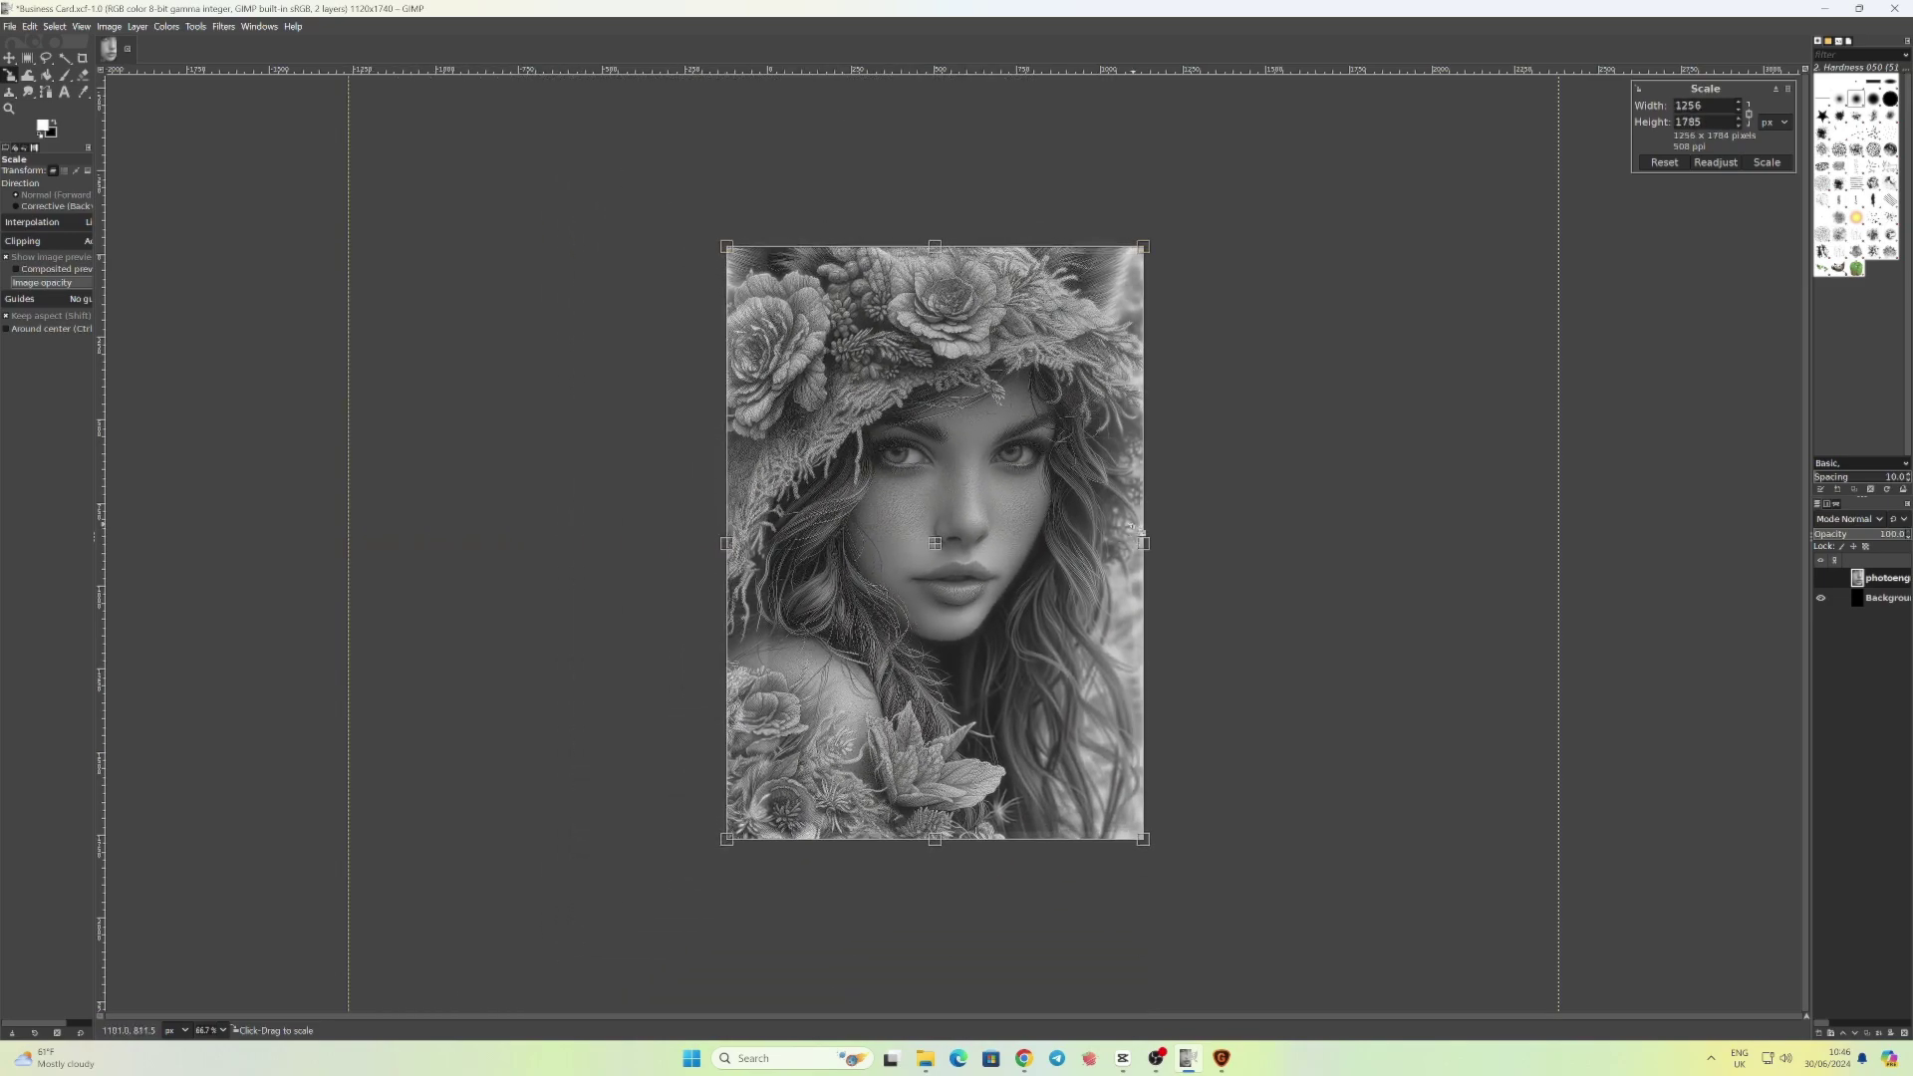
Scale the portrait layer to 1235 × 1755 px to fill the card, then restore full opacity
left_click(1848, 536)
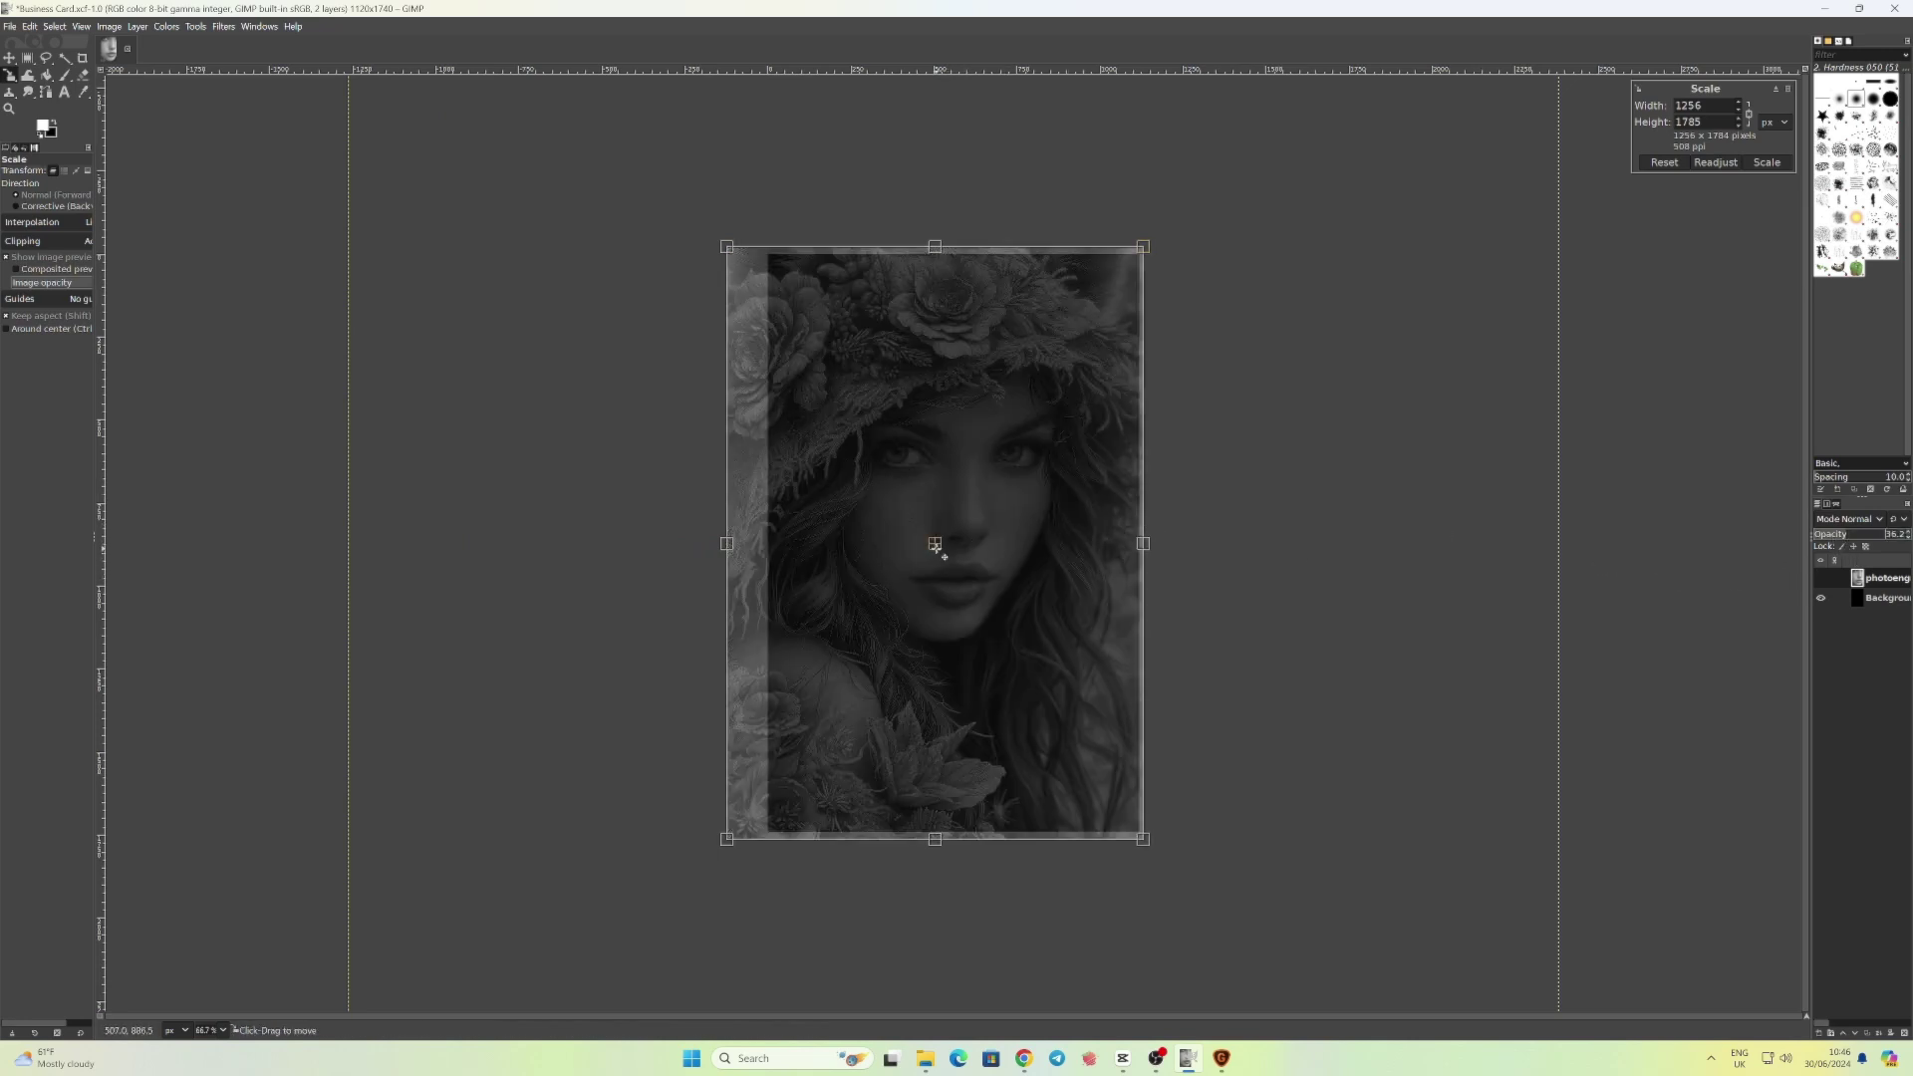
left_click_drag(934, 544, 954, 543)
left_click_drag(1163, 543, 1153, 544)
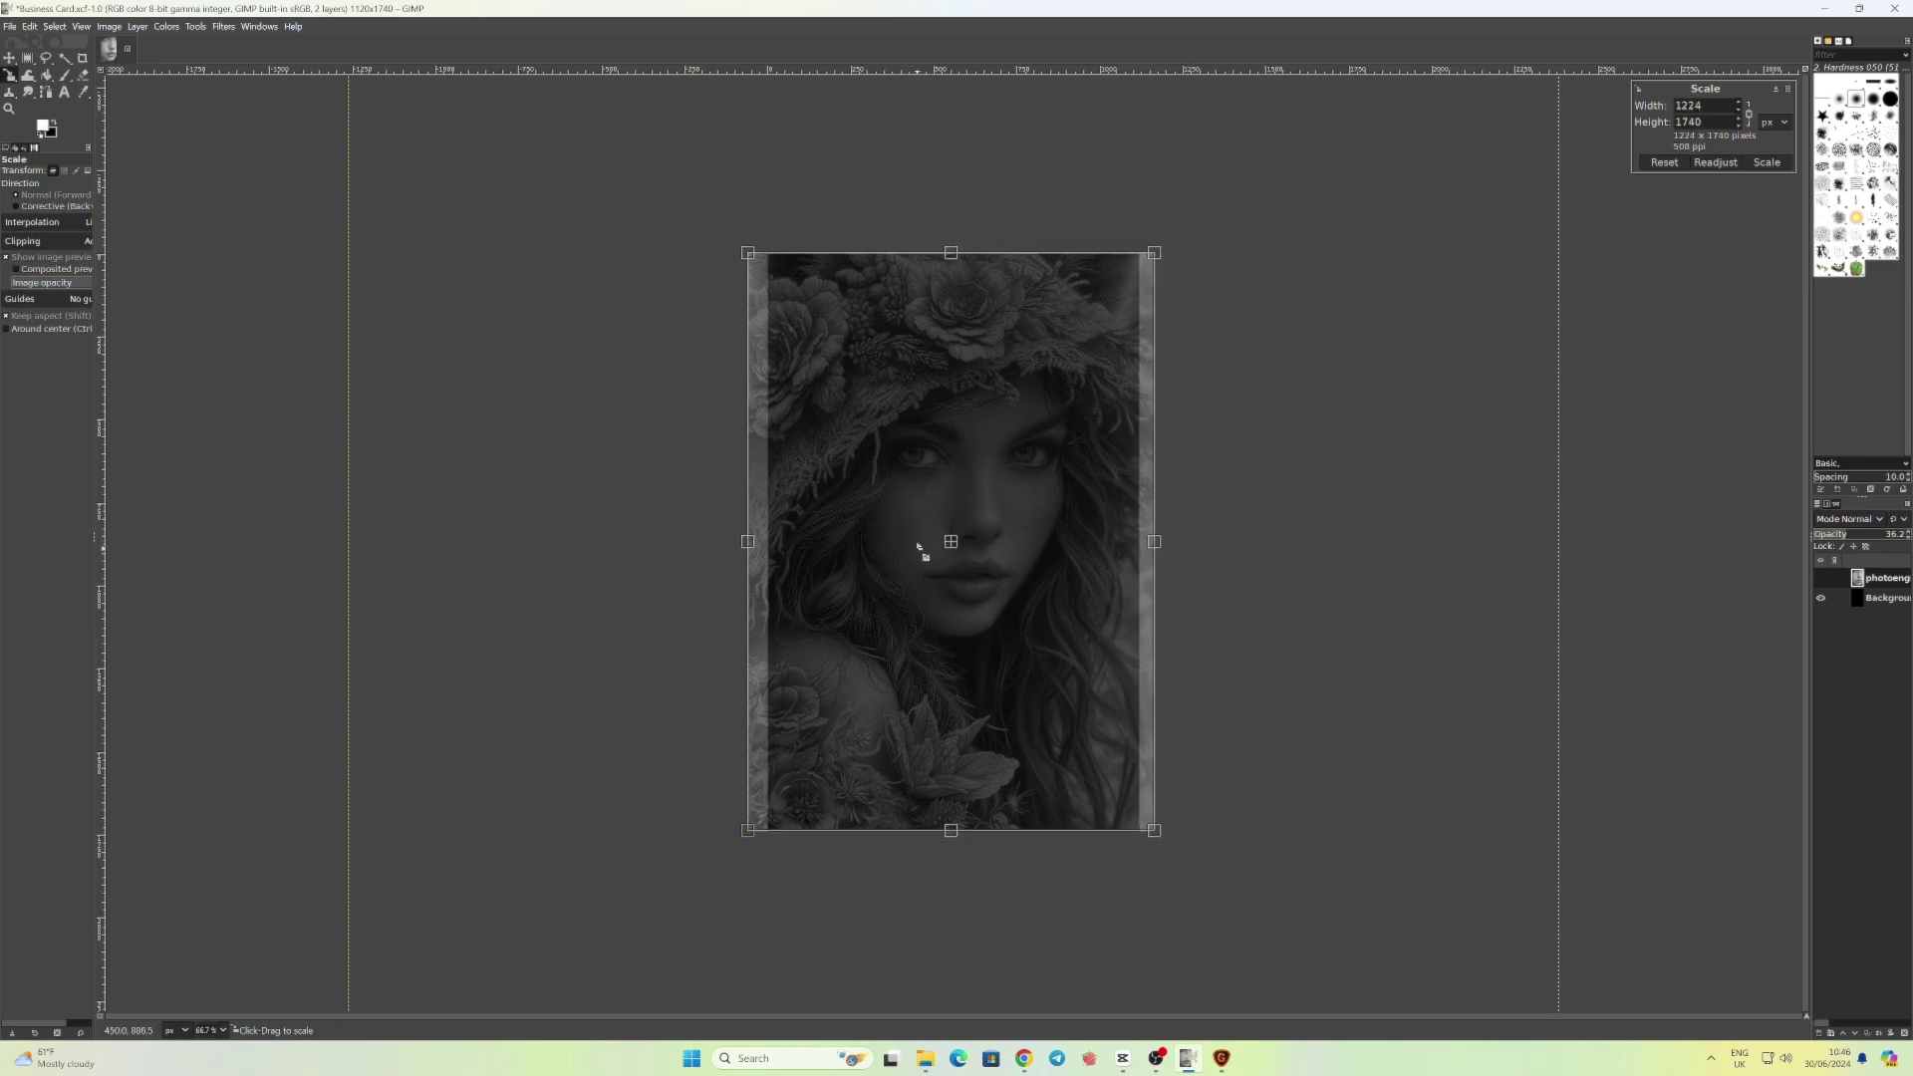
left_click_drag(918, 547, 952, 544)
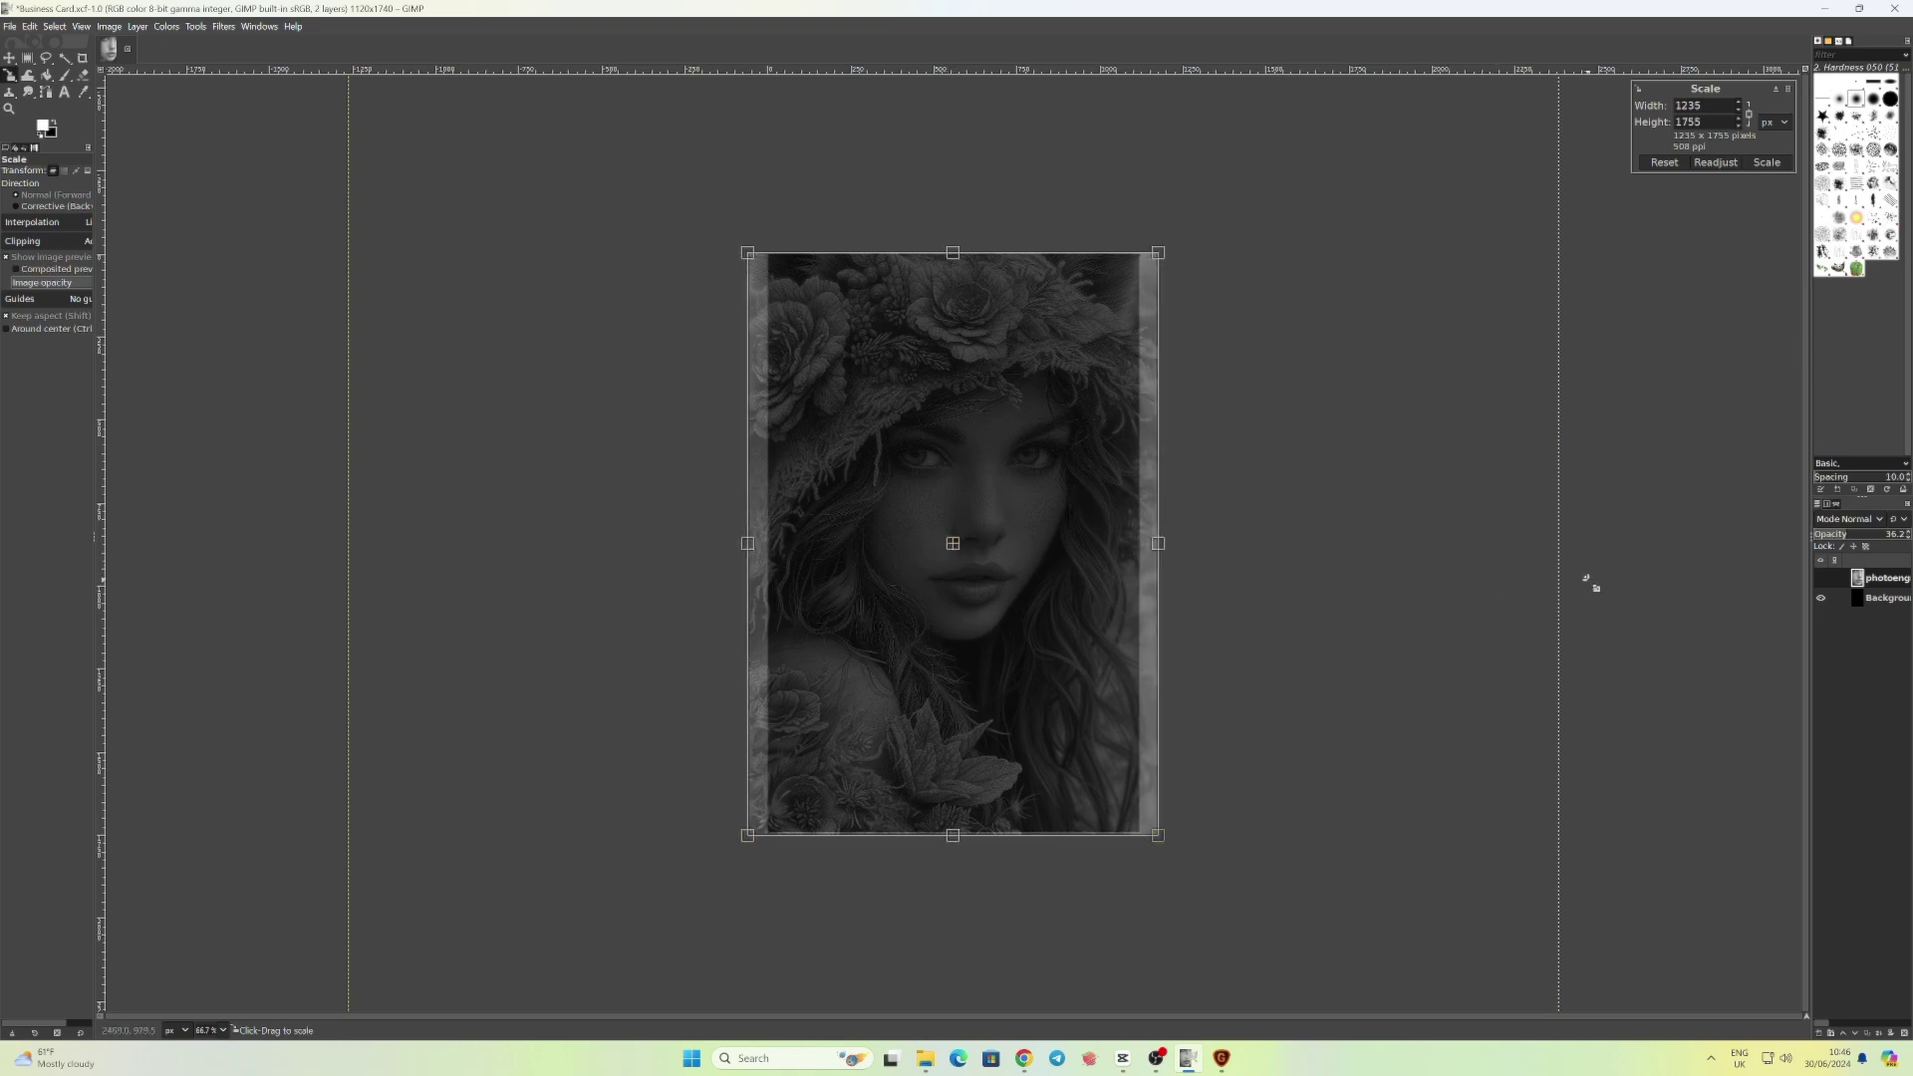
left_click(1769, 164)
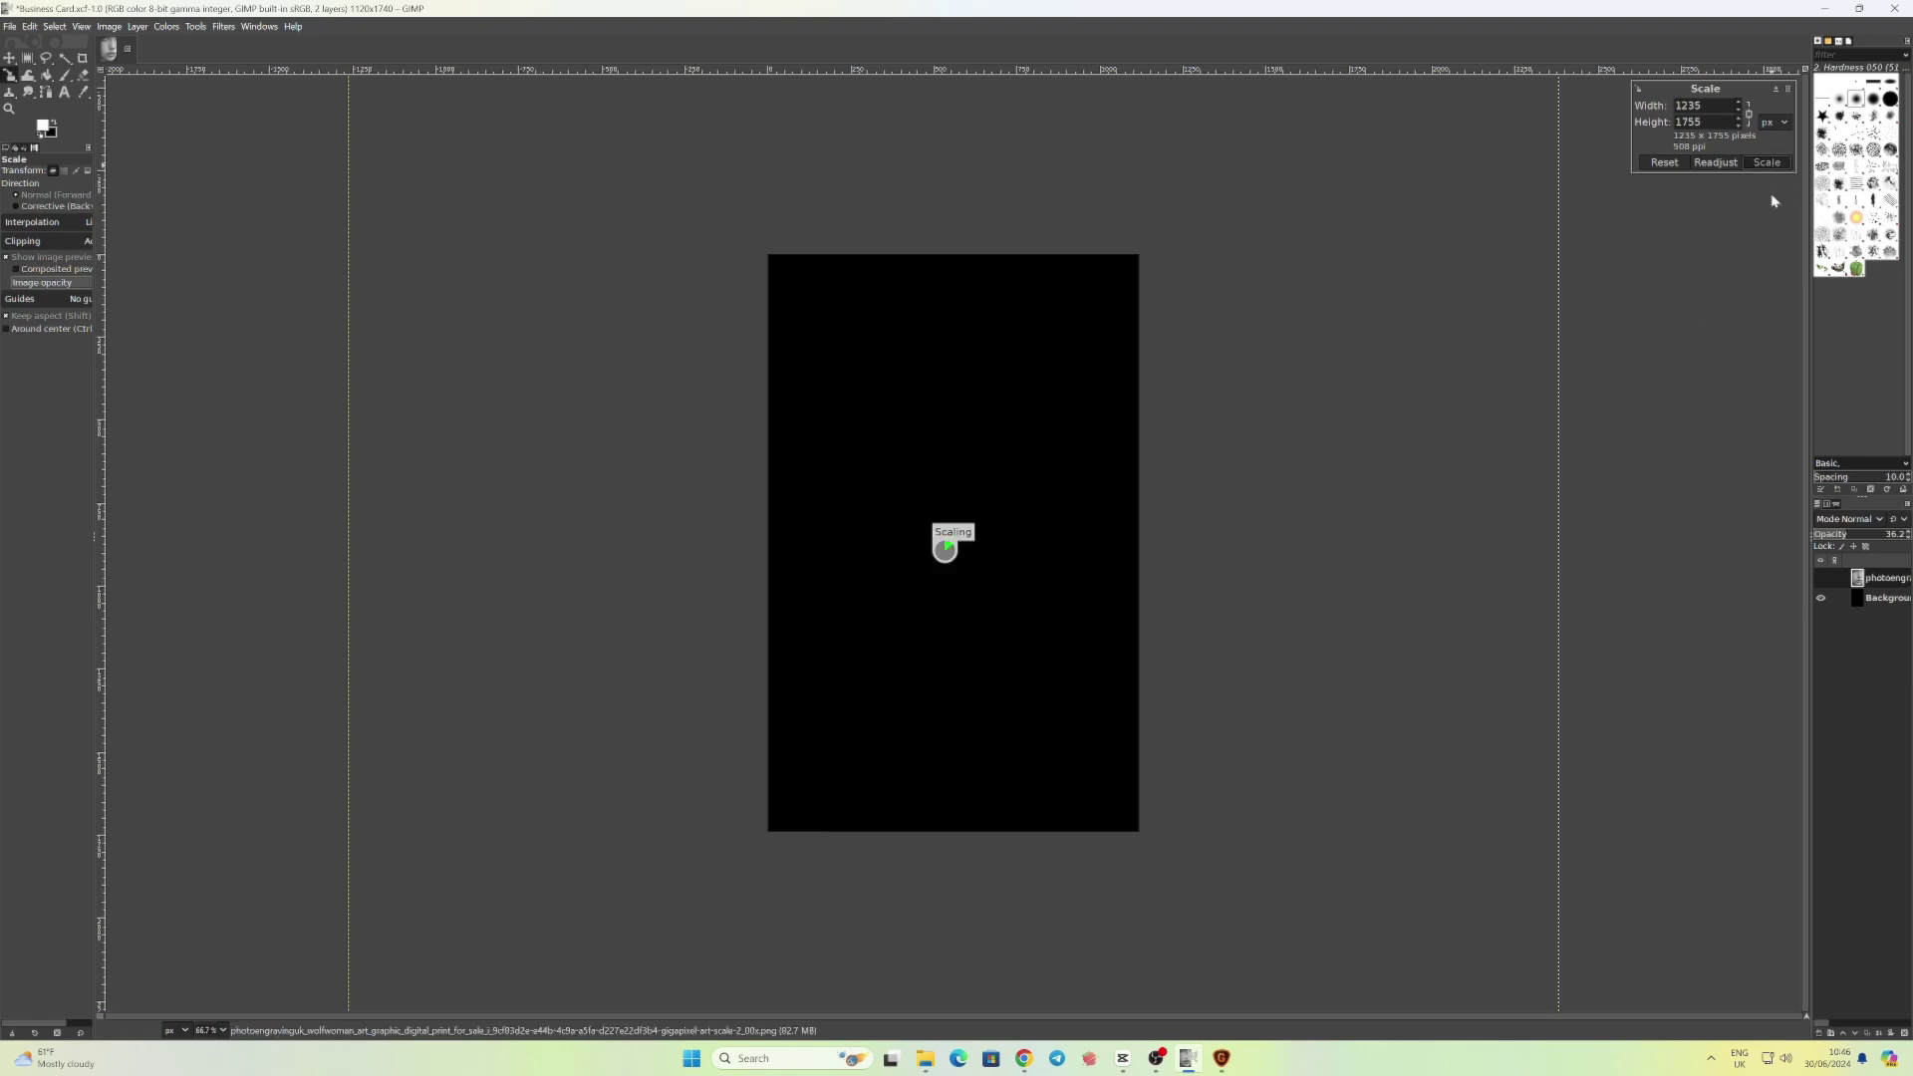
left_click(1901, 534)
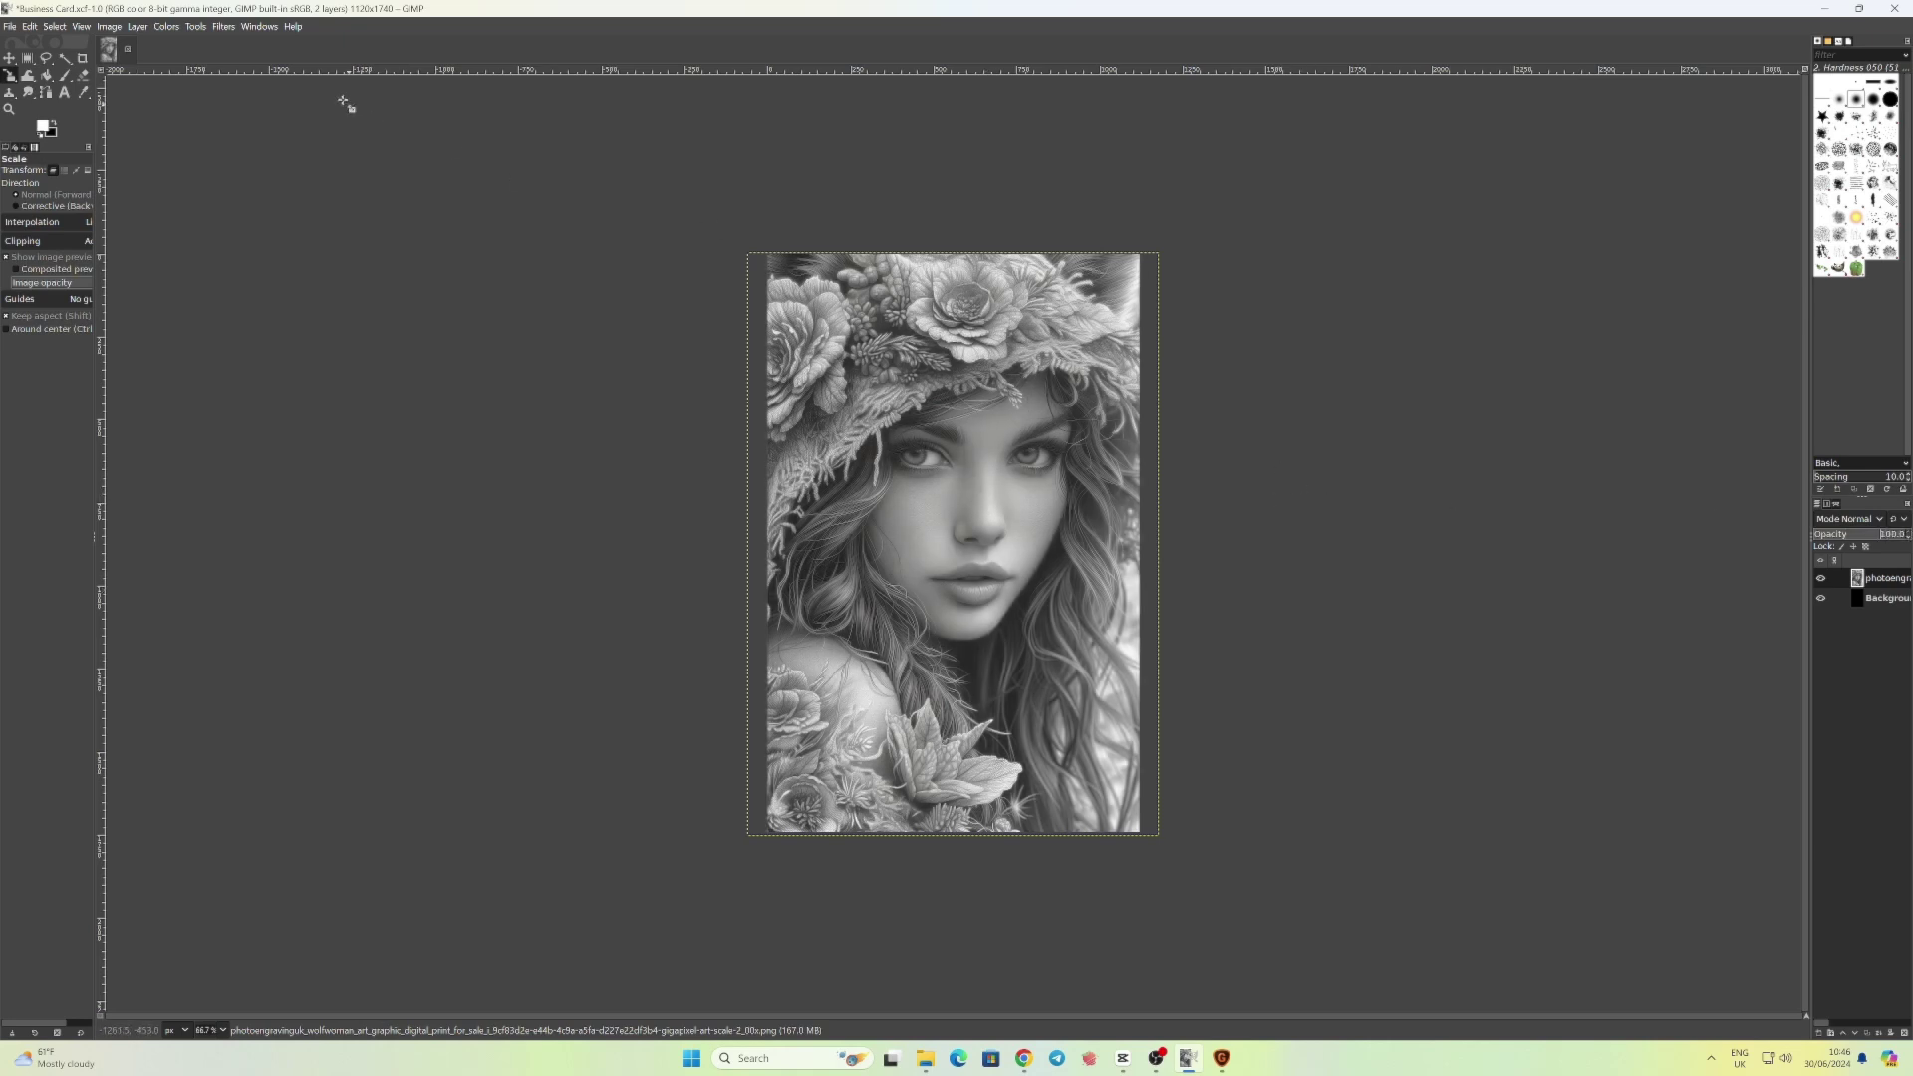
Trim the portrait layer to the 1120 × 1740 canvas with Layer to Image Size
left_click(137, 26)
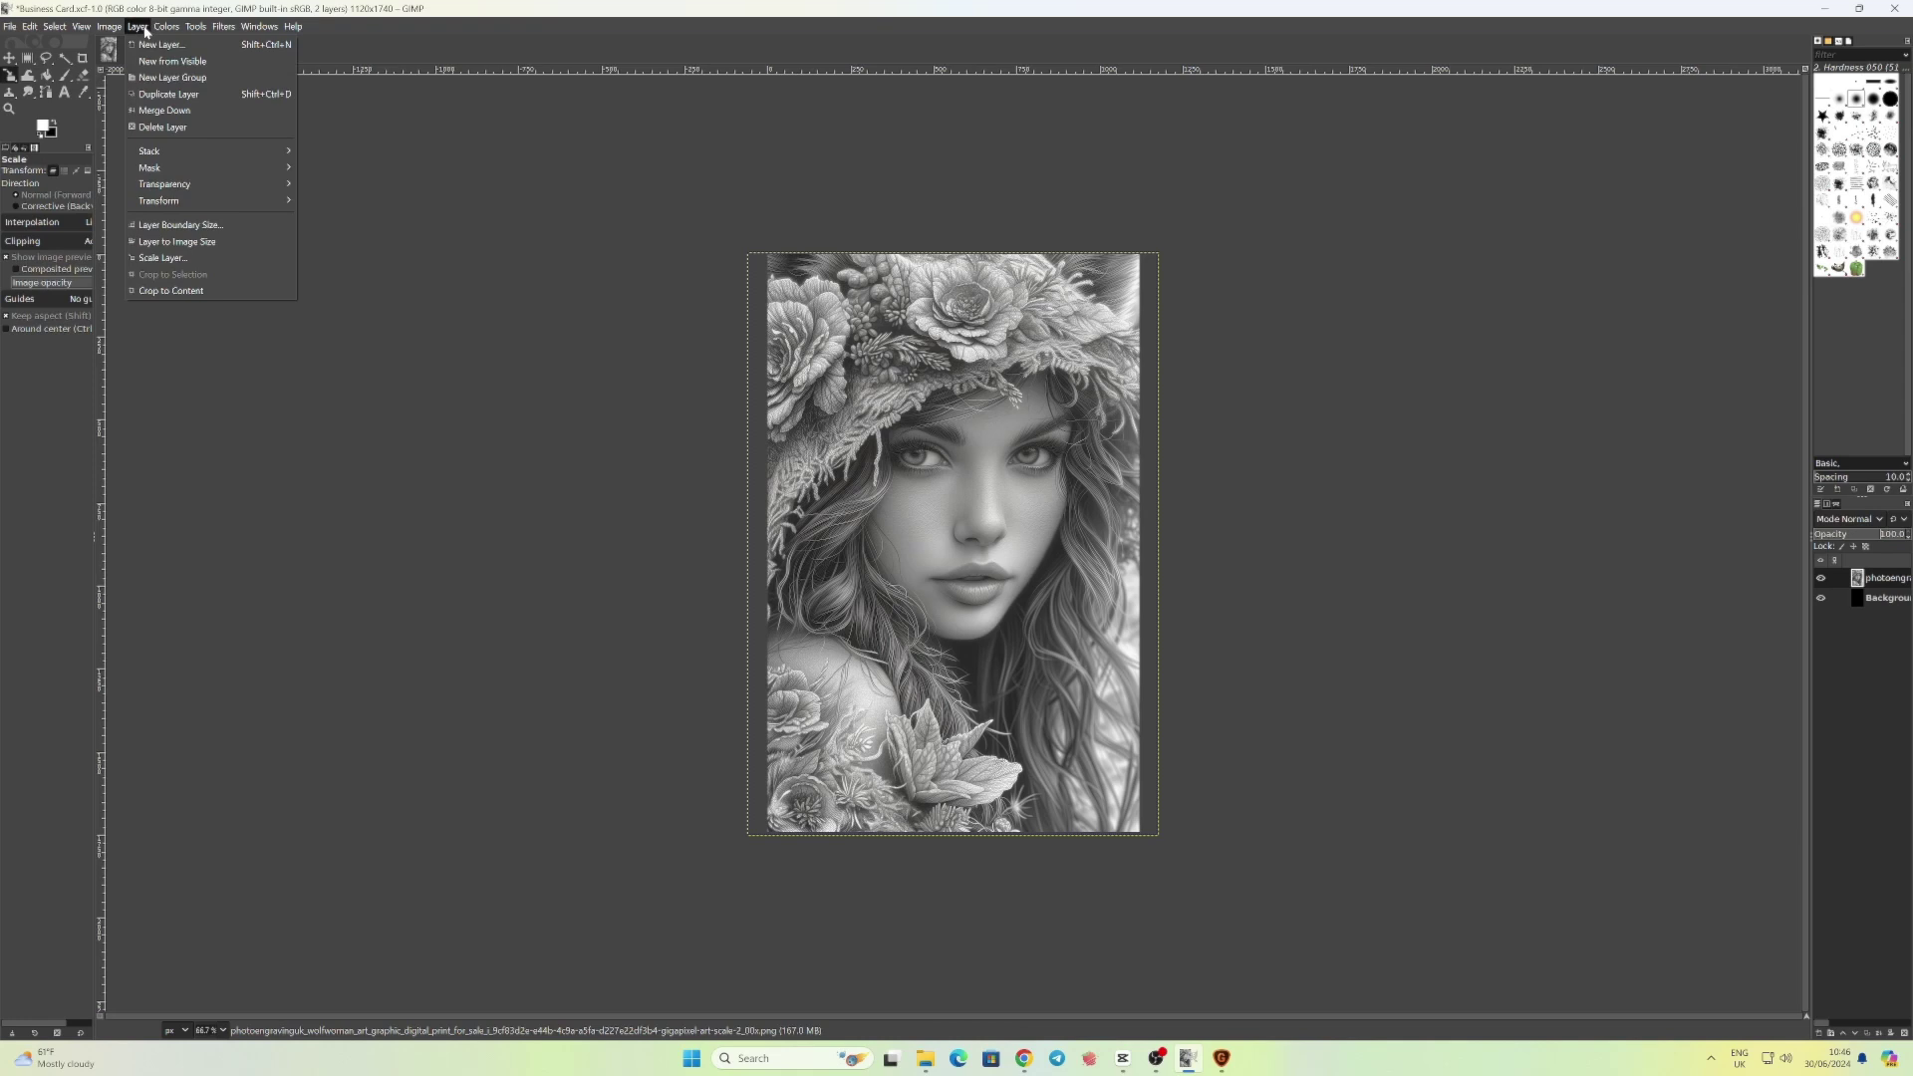
left_click(192, 241)
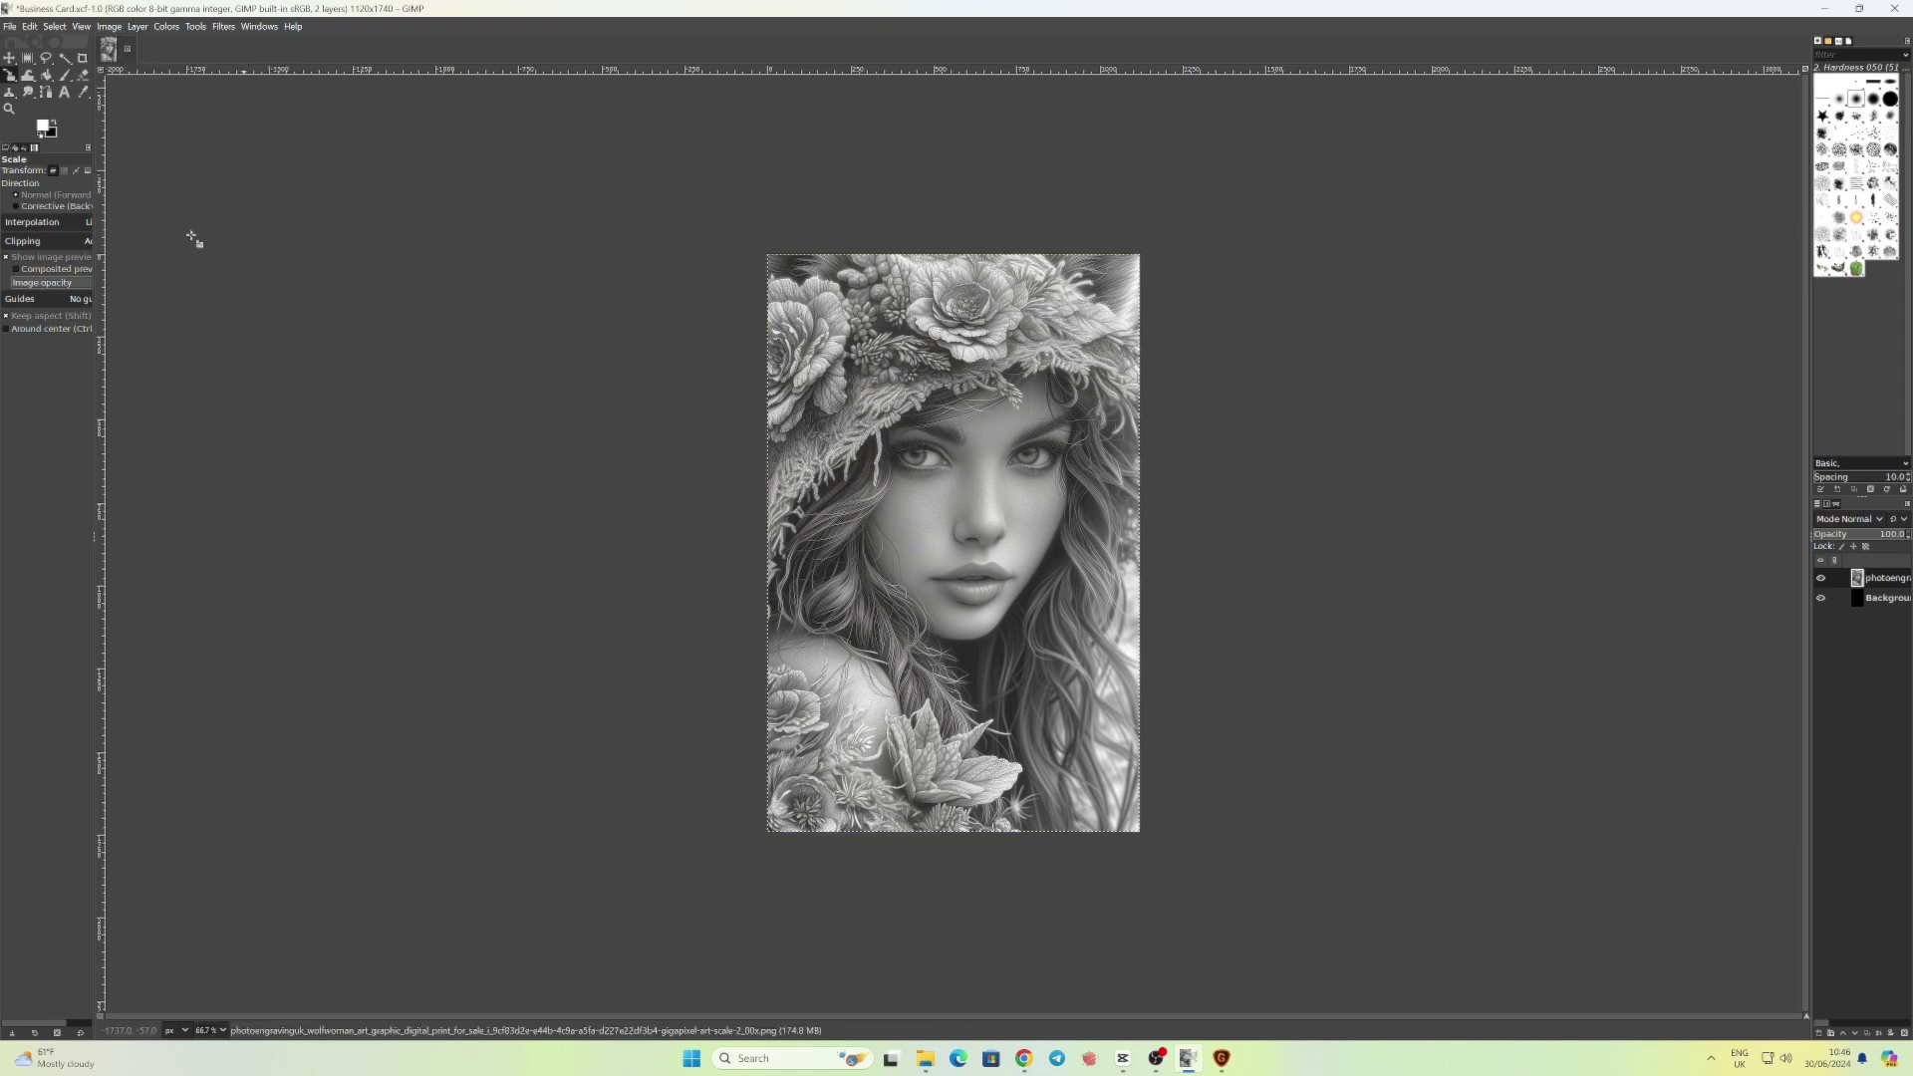
Launch the Colors > Desaturate > Color to Gray filter on the portrait layer
left_click(166, 30)
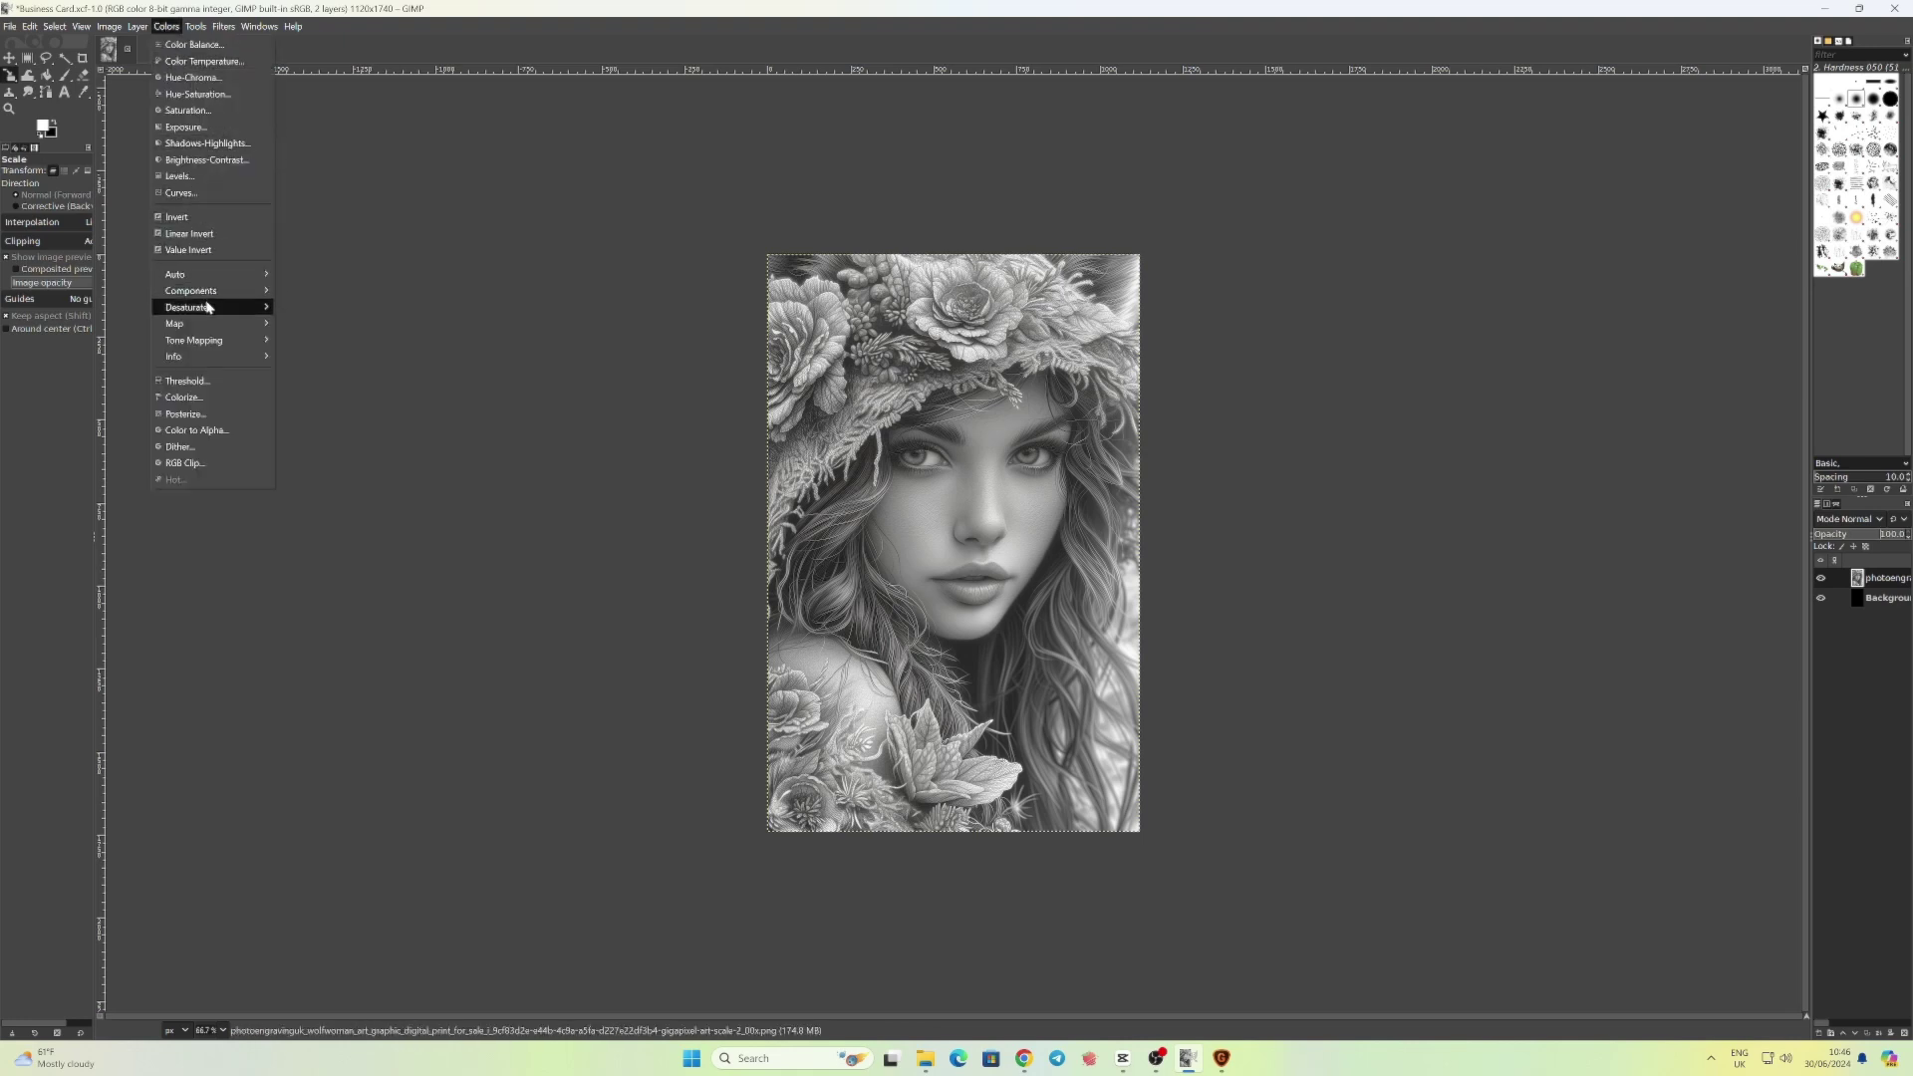
mouse_move(208, 308)
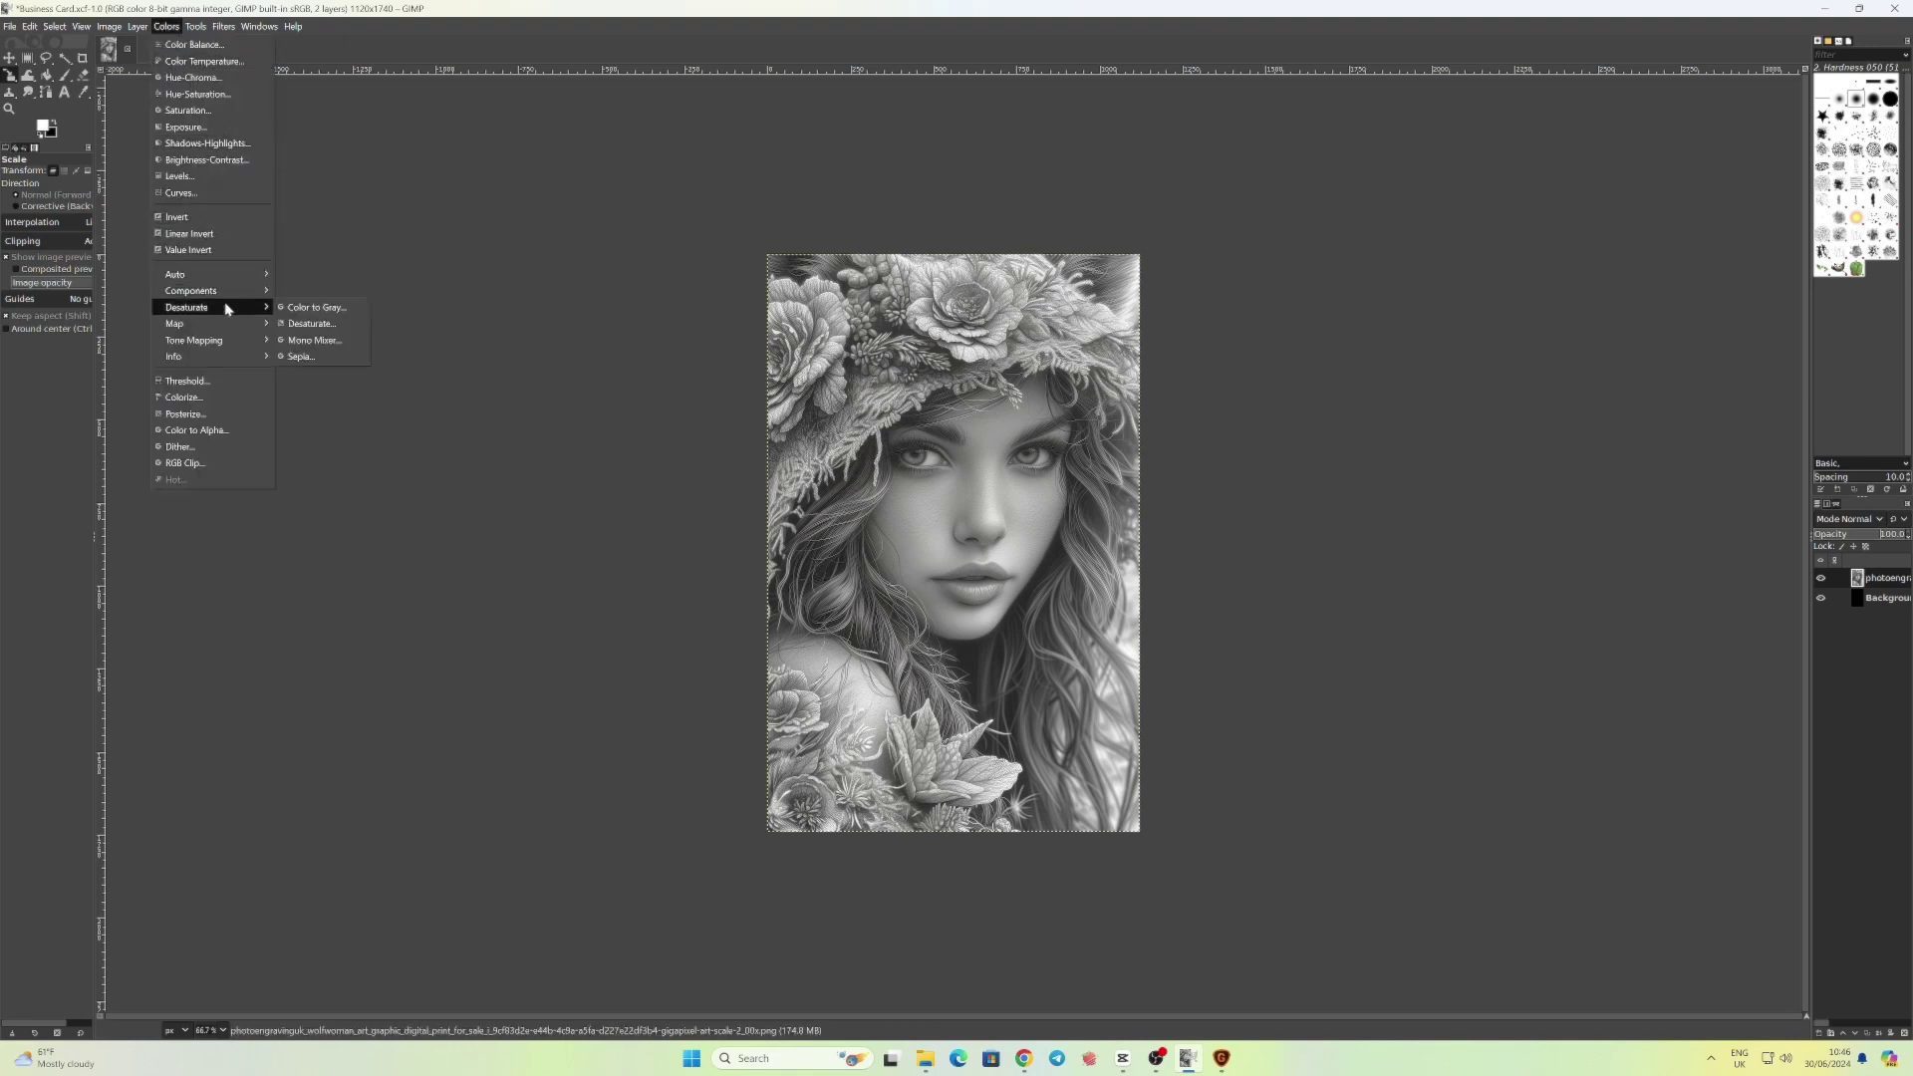
left_click(316, 308)
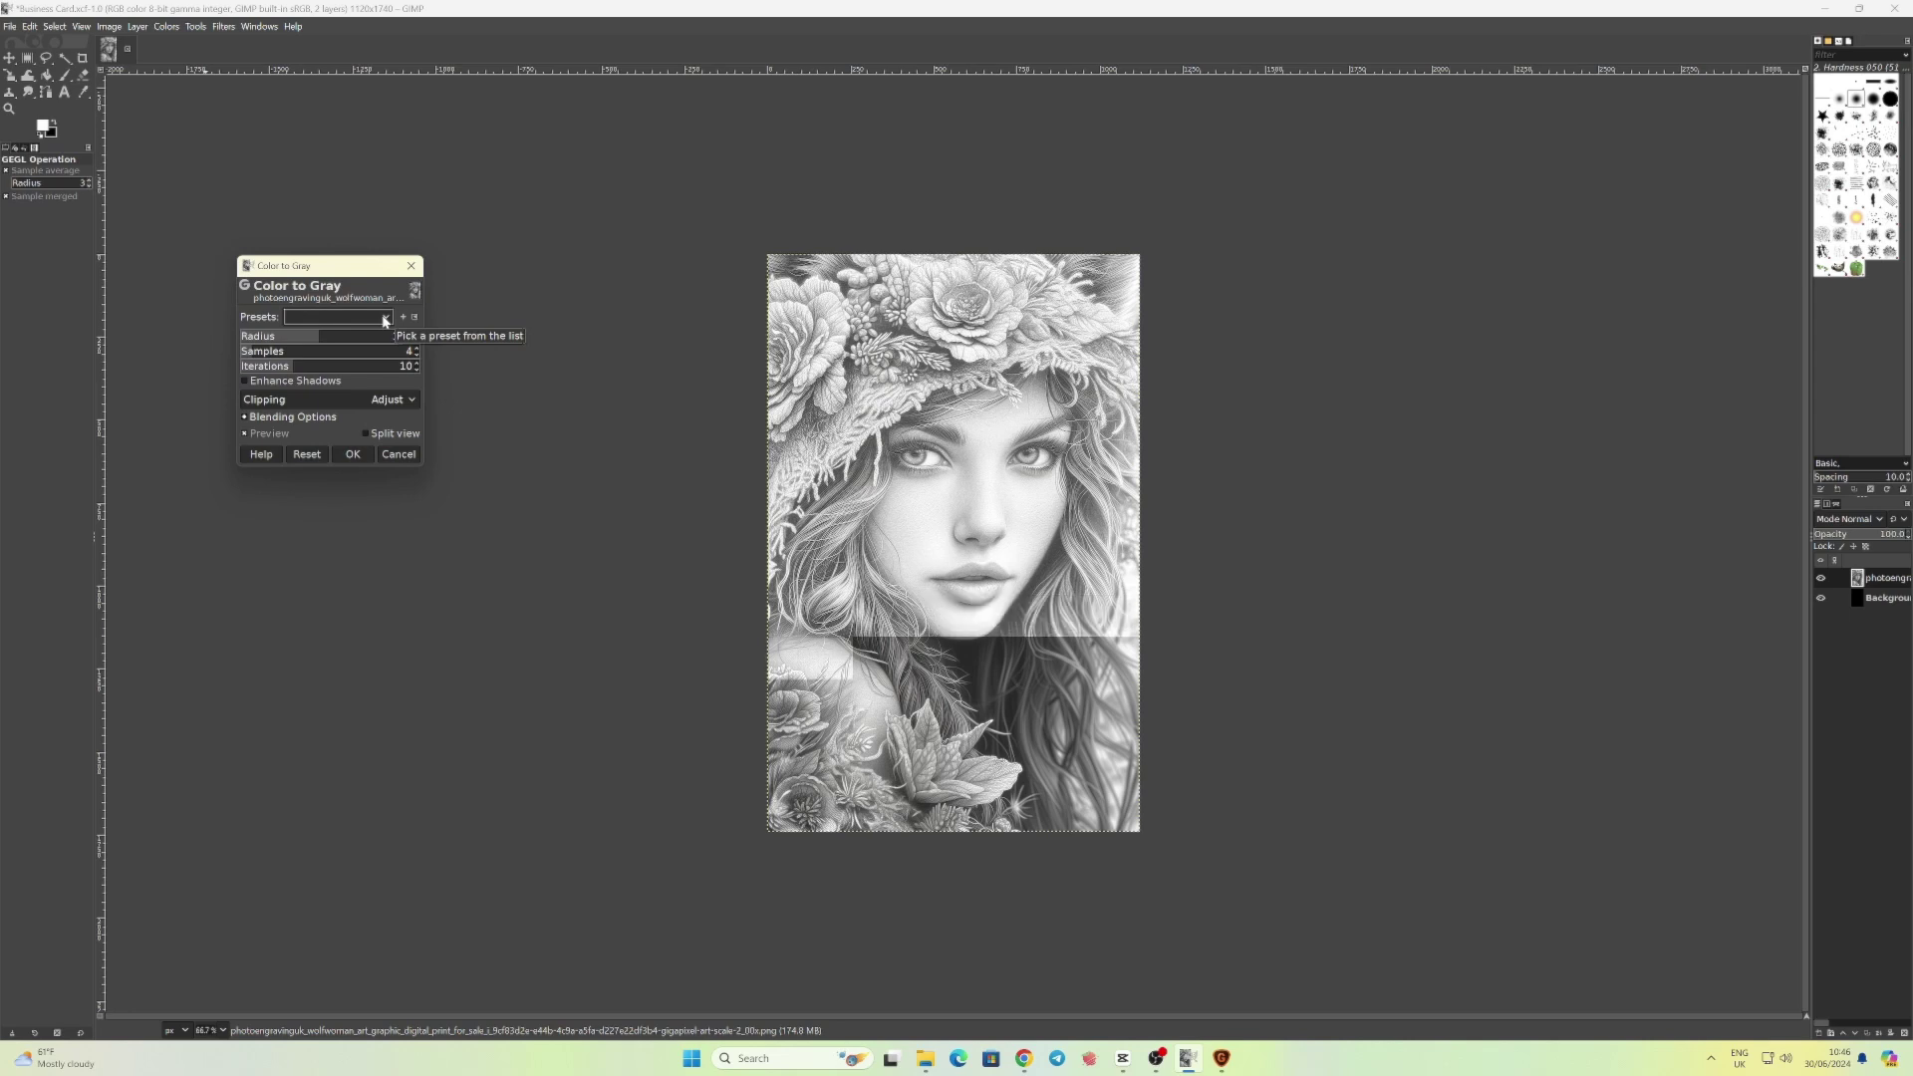
Load the 'Last used' Color to Gray preset (radius 968, 16 samples, 27 iterations) and compare previews
left_click(385, 318)
left_click(329, 338)
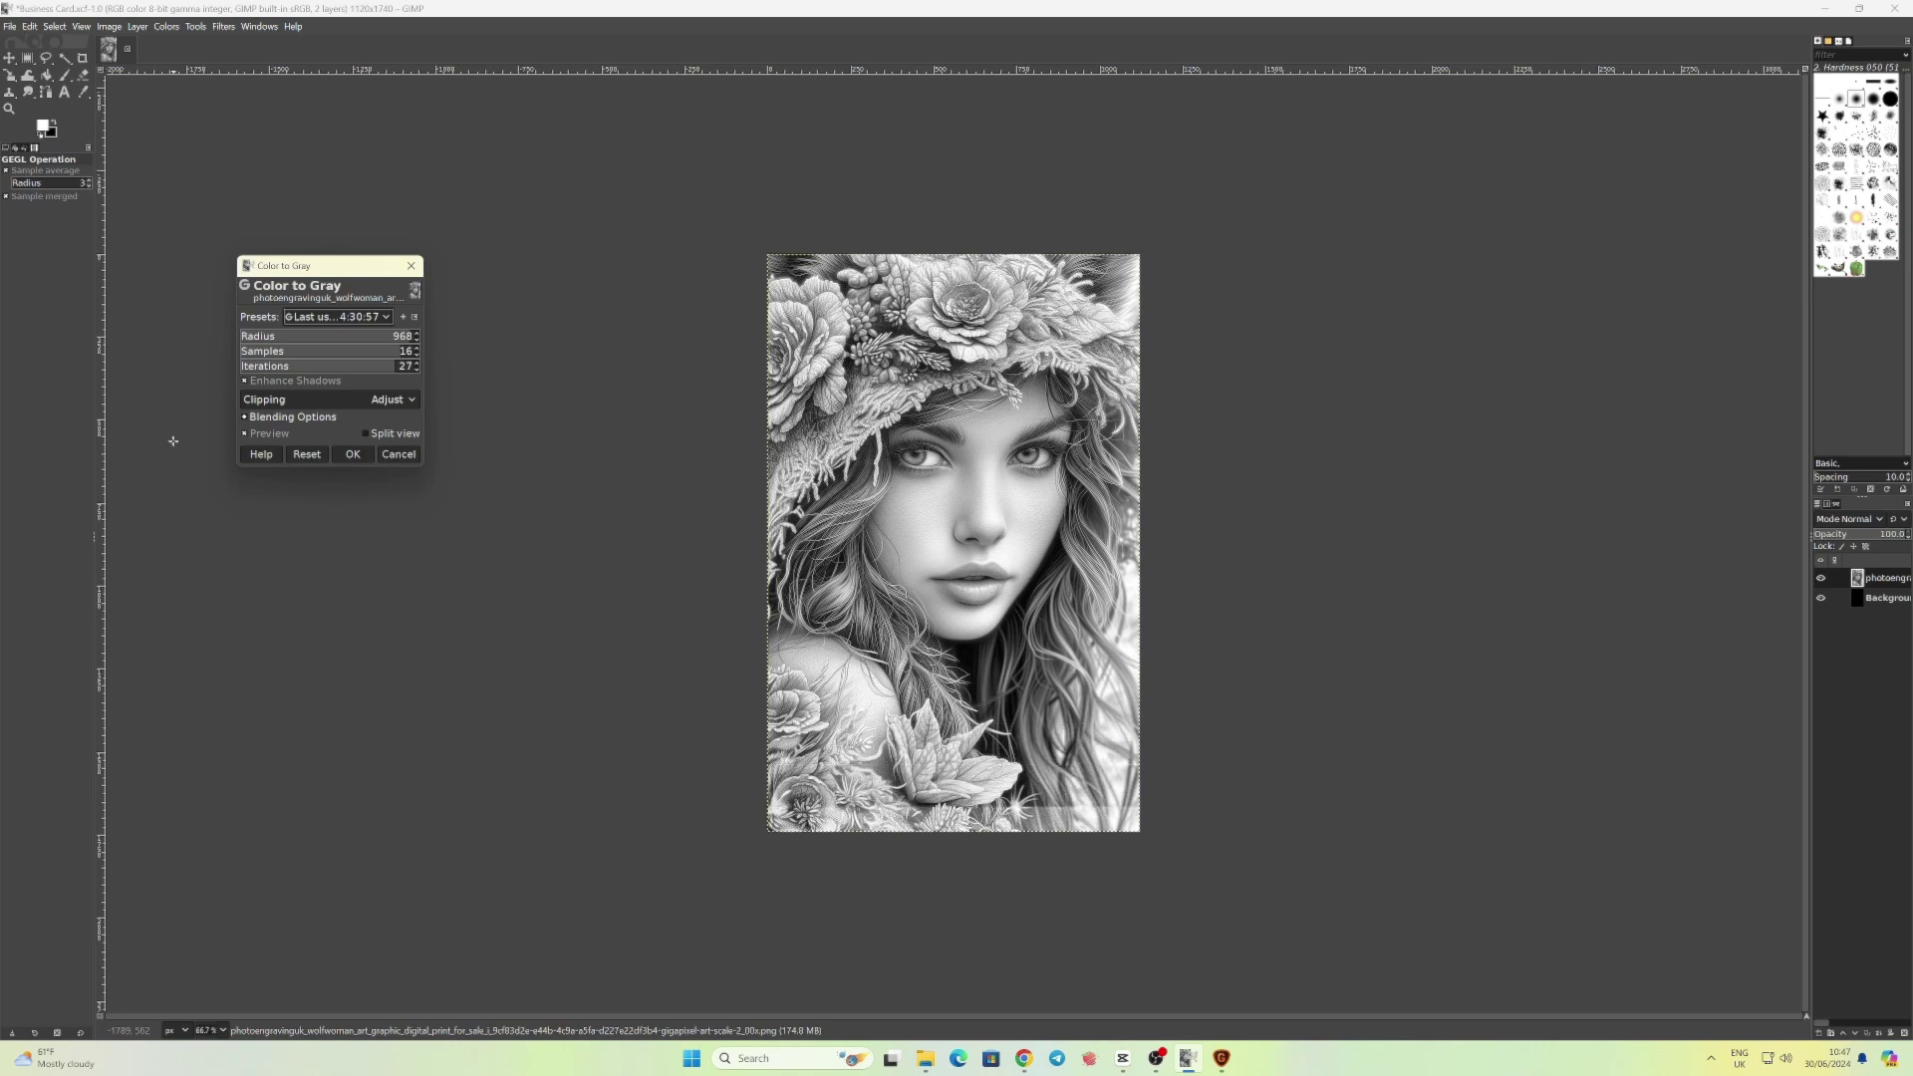
left_click(247, 435)
left_click(247, 434)
left_click(248, 435)
left_click(247, 435)
left_click(247, 435)
Confirm Color to Gray, then apply Noise Reduction at strength 4 to the portrait
left_click(351, 456)
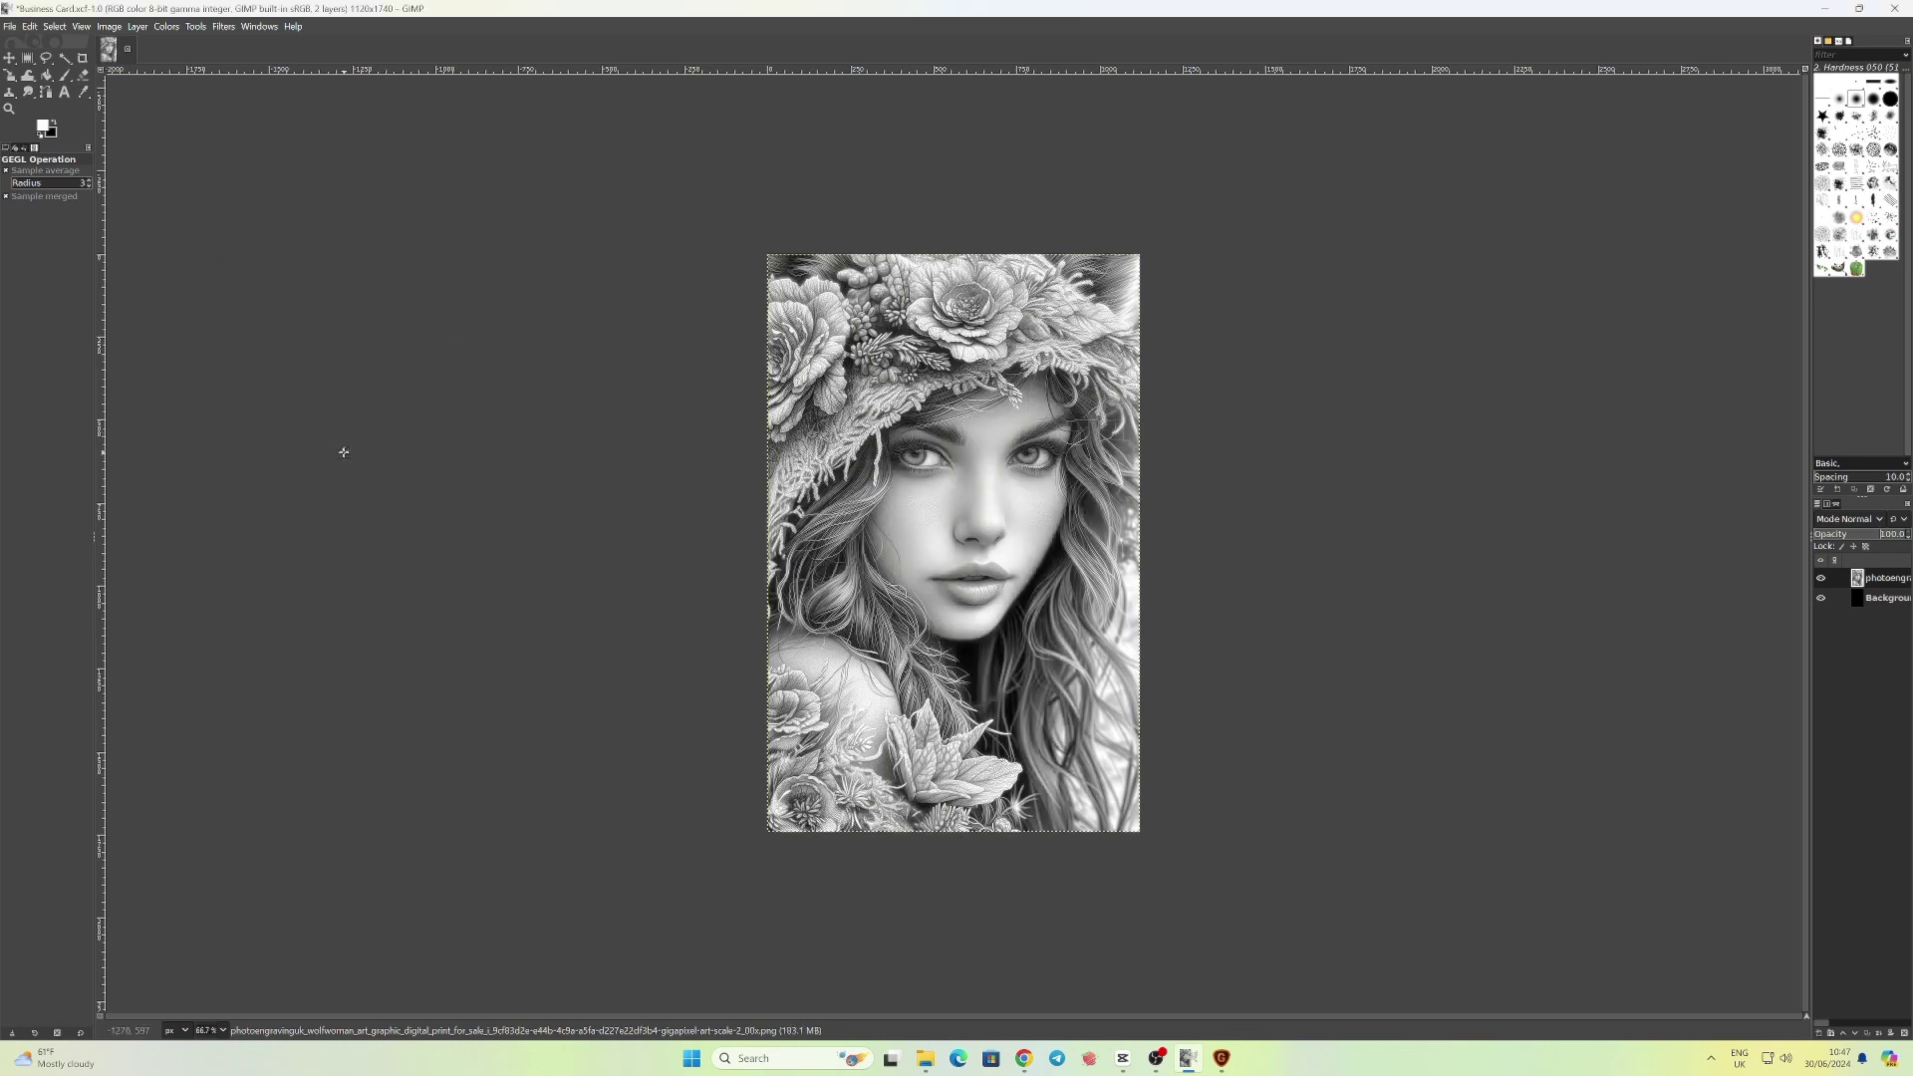
left_click(223, 27)
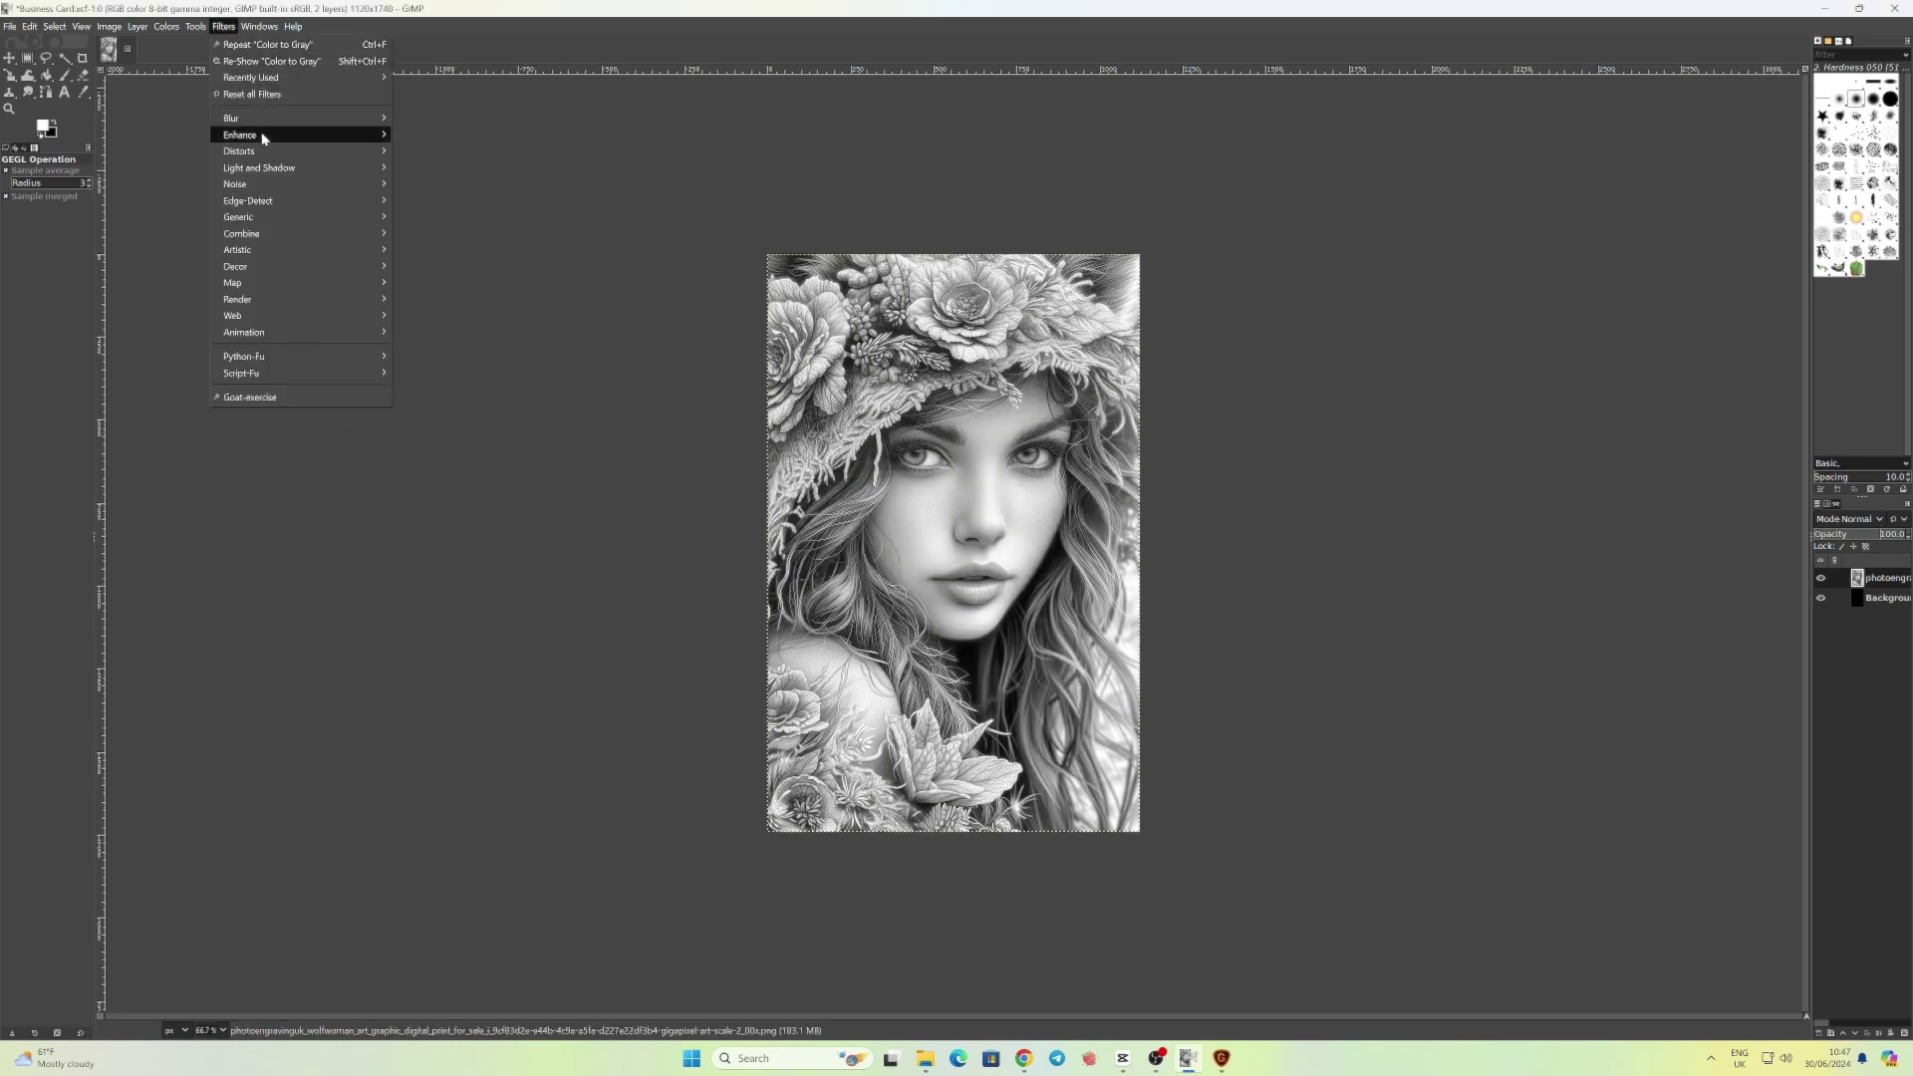
mouse_move(311, 140)
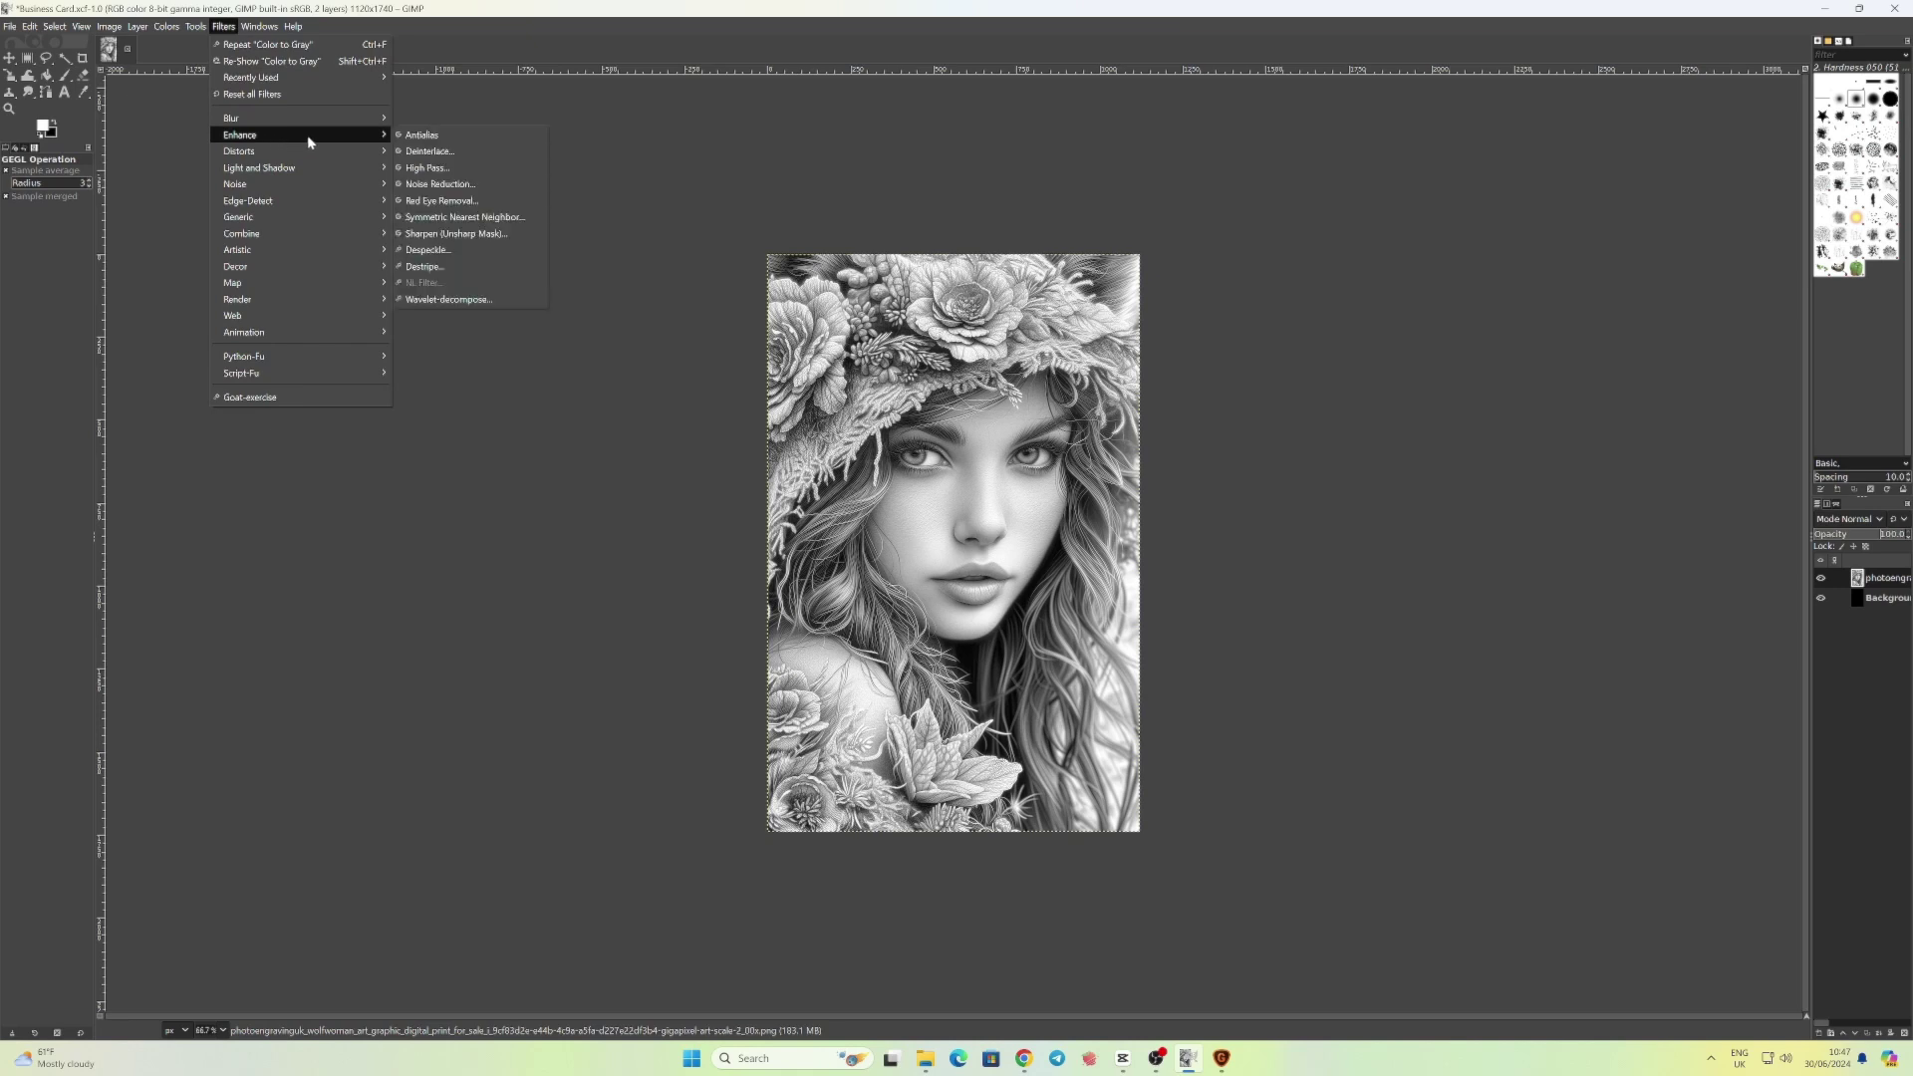
left_click(438, 184)
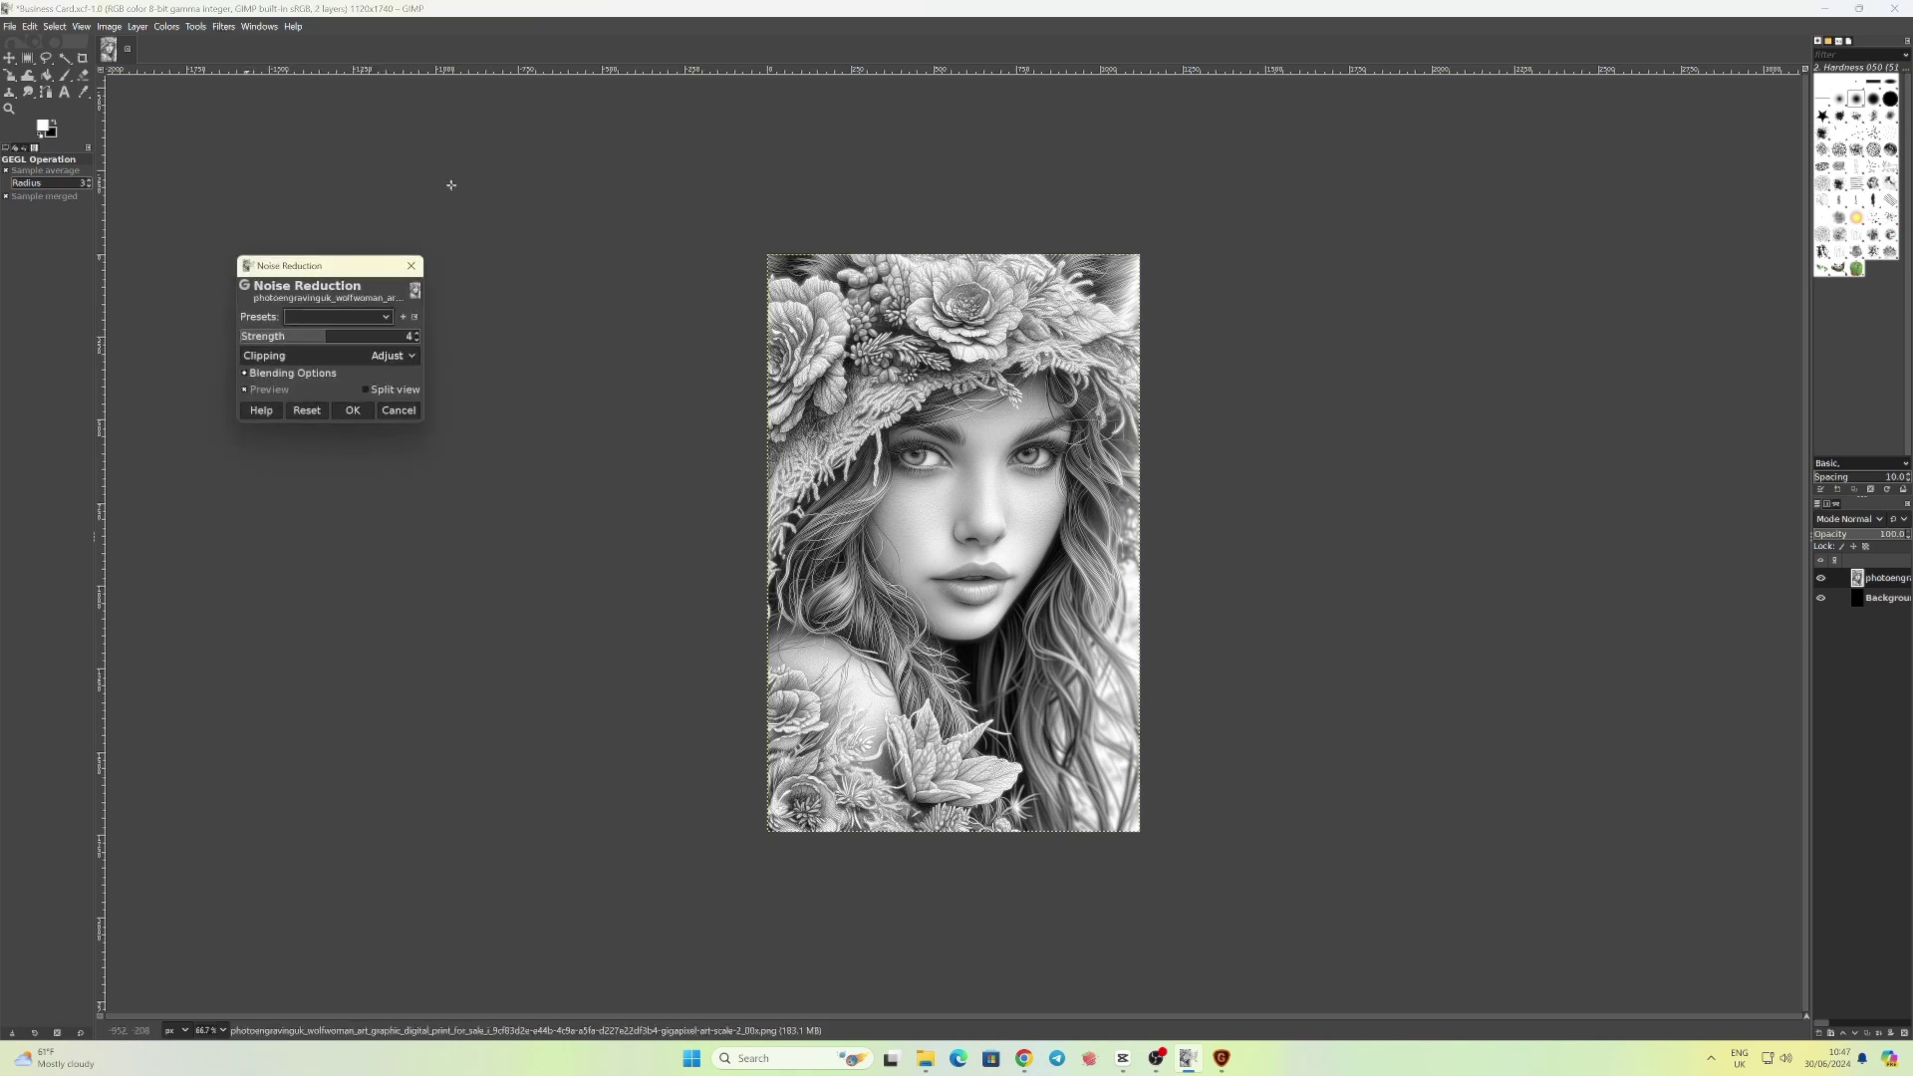
left_click(352, 412)
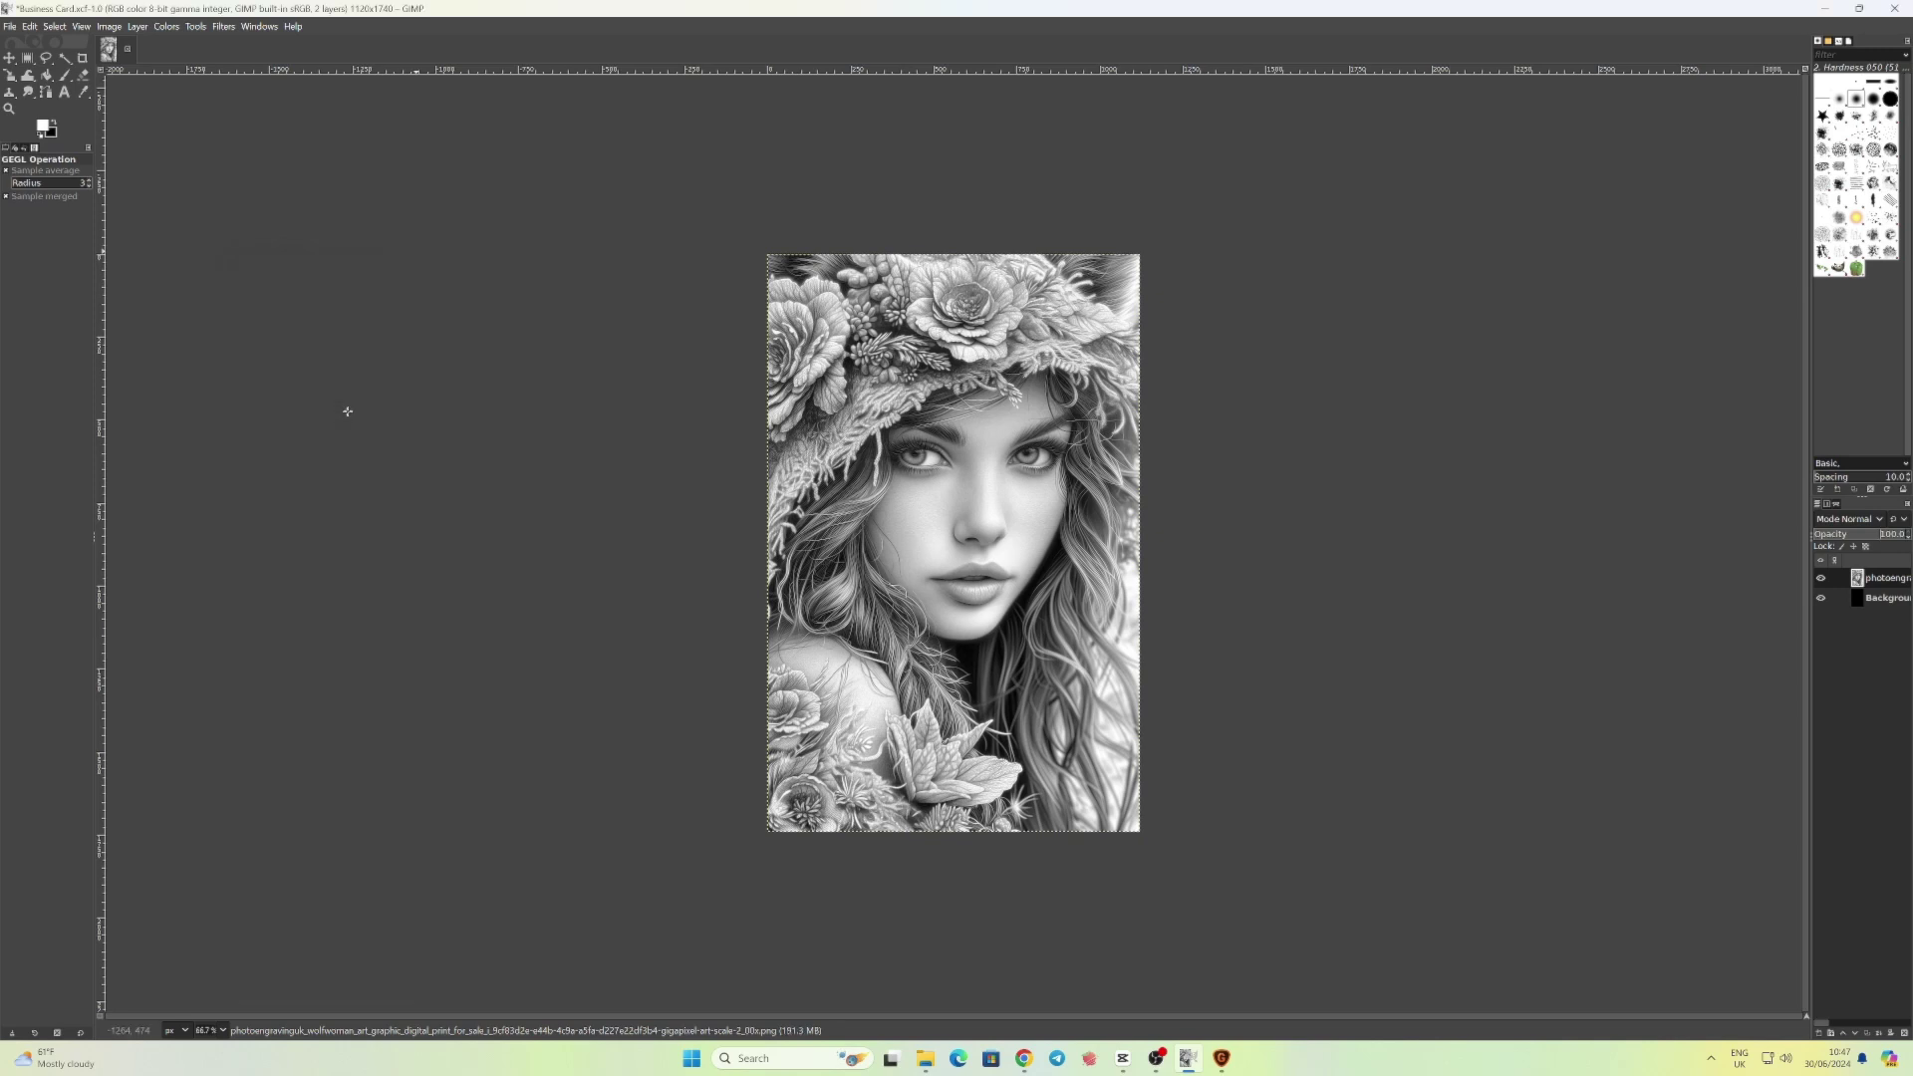
Sharpen the portrait with Unsharp Mask at radius 3, amount 0.5, threshold 0
left_click(223, 26)
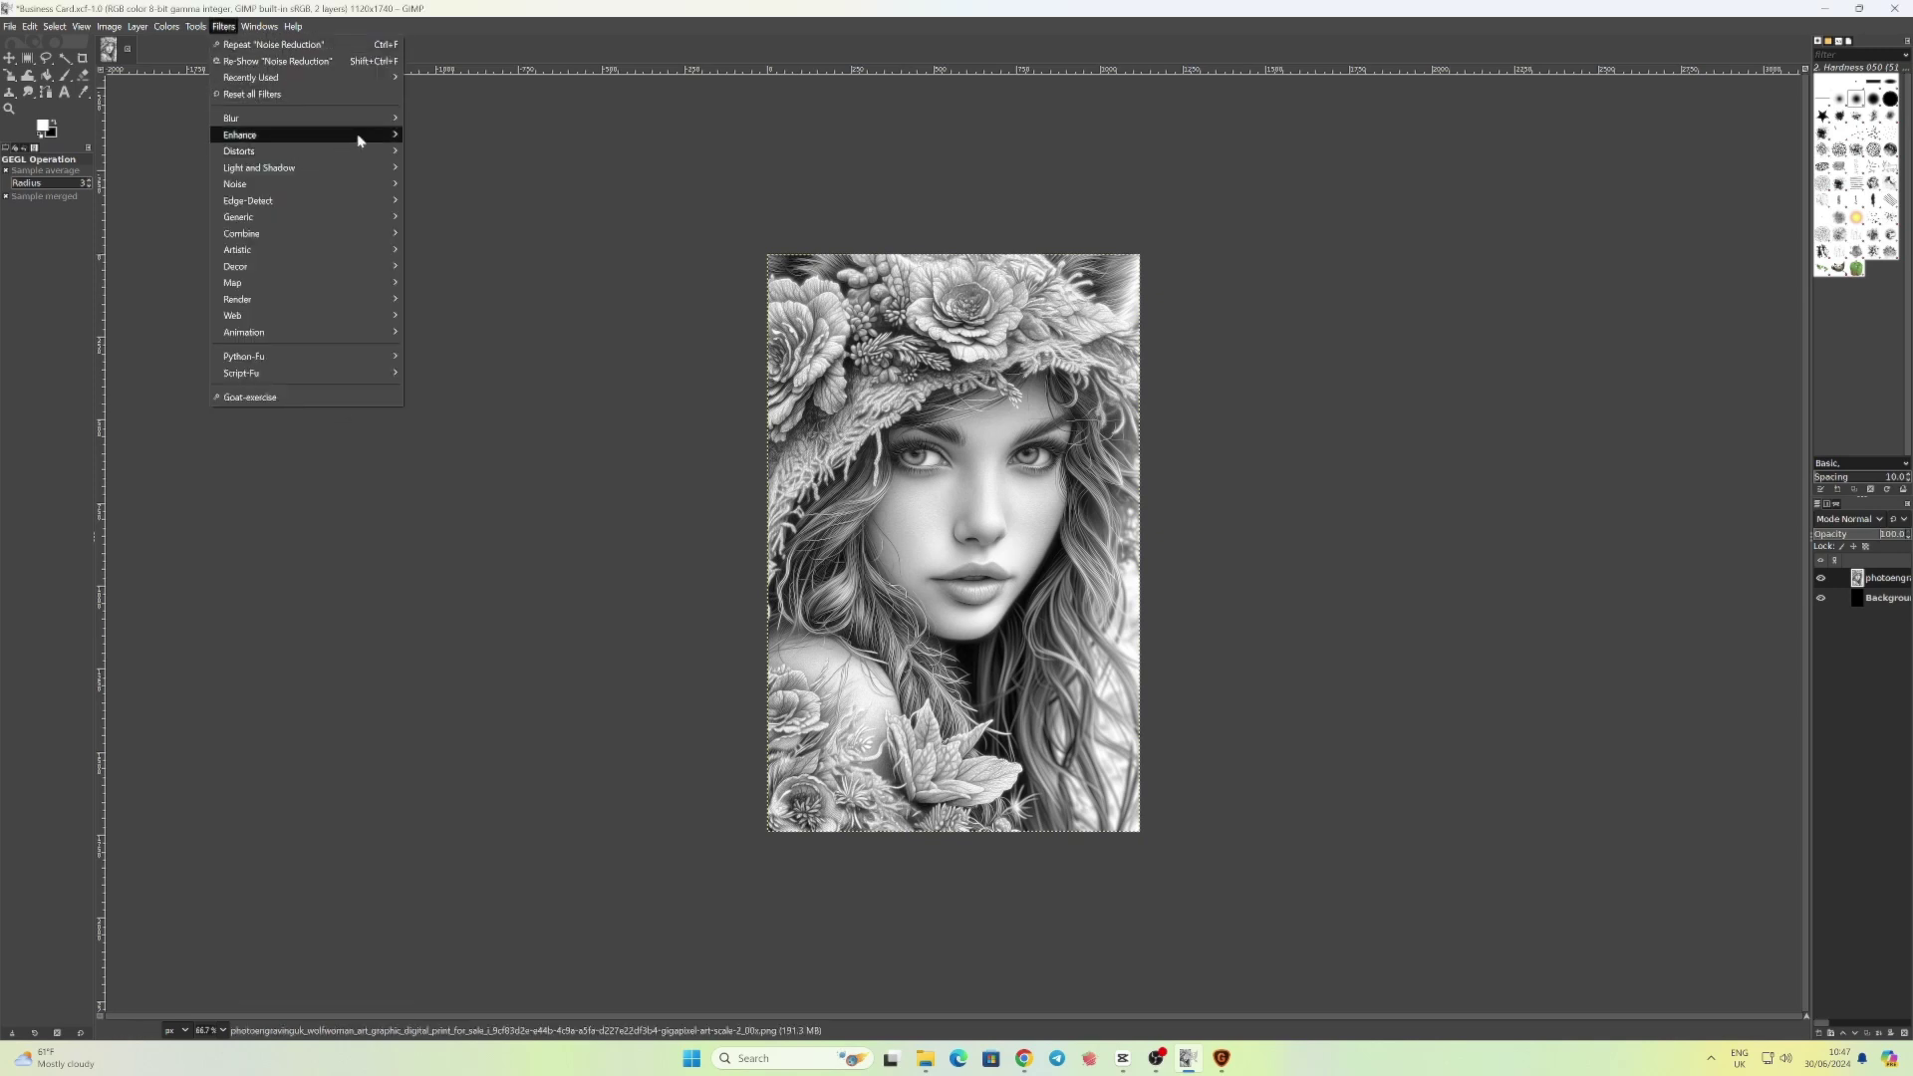
mouse_move(299, 135)
left_click(470, 235)
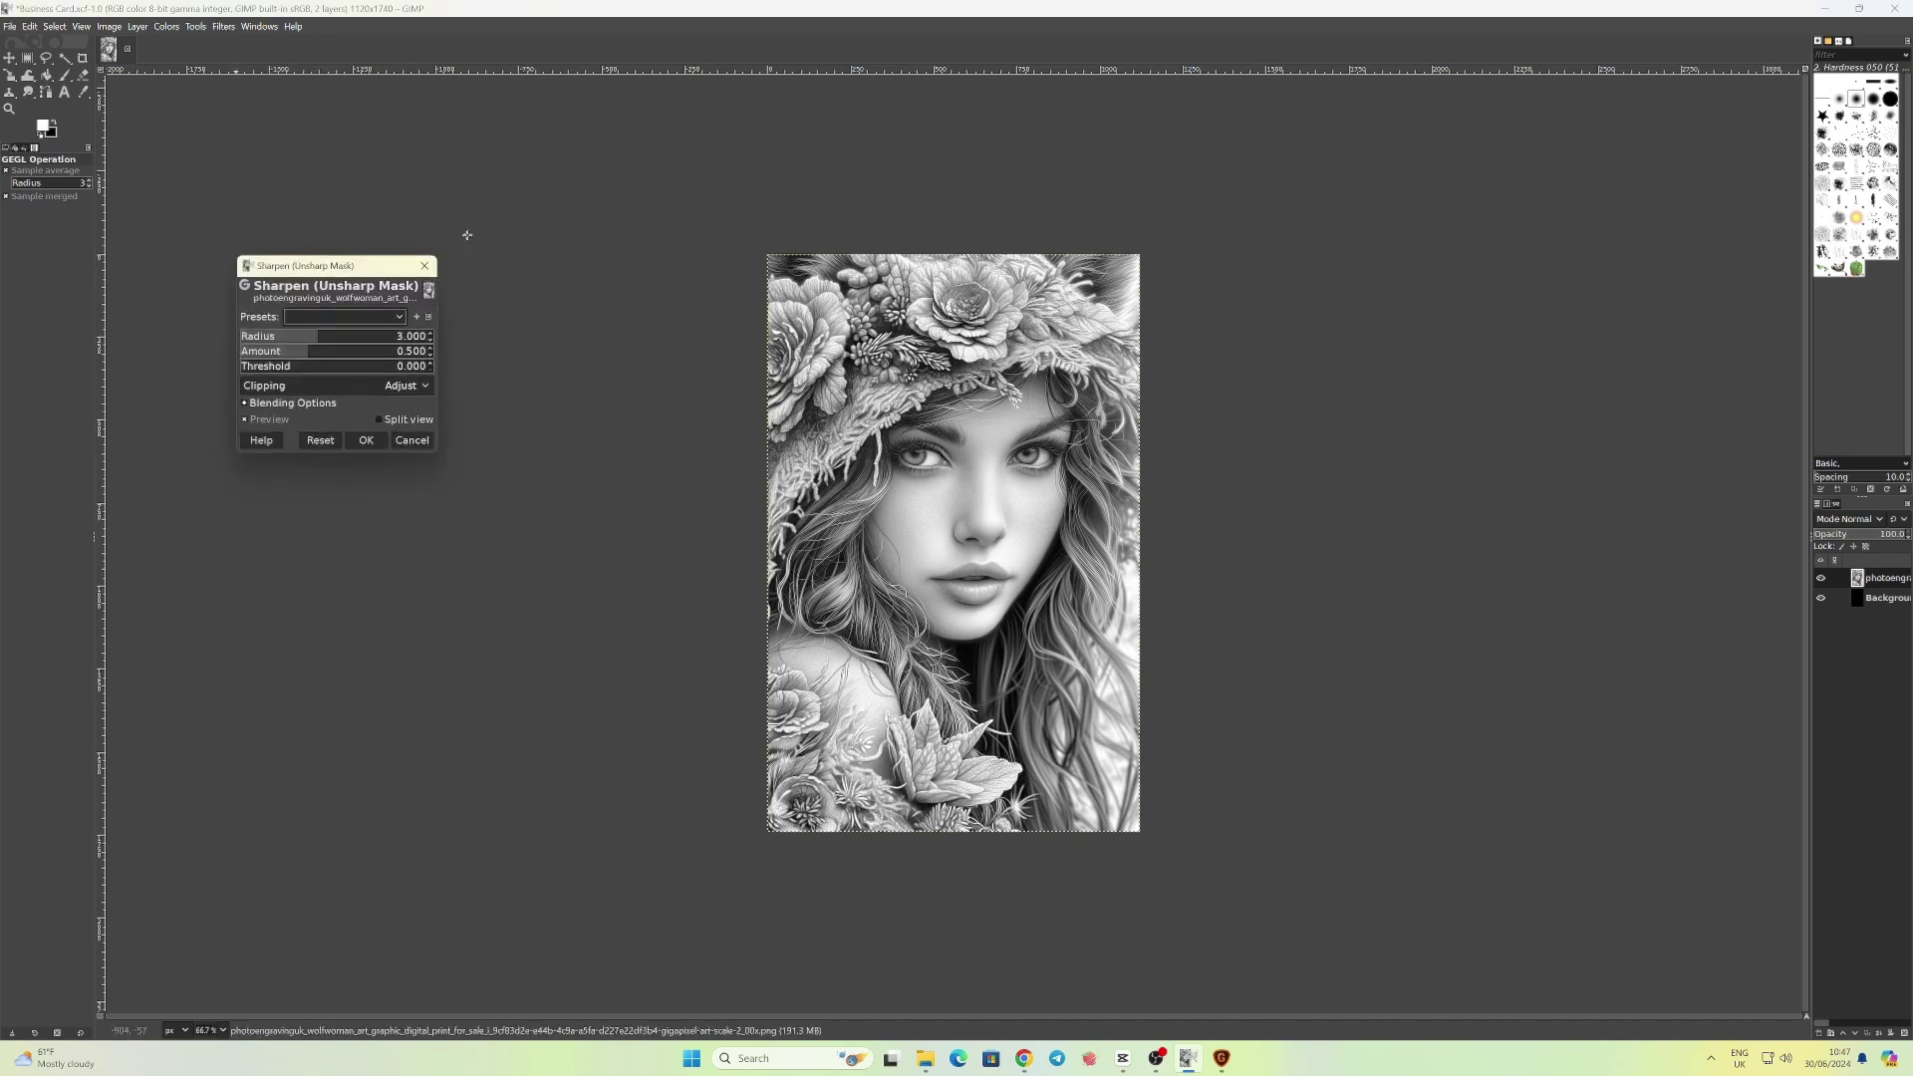
left_click(371, 441)
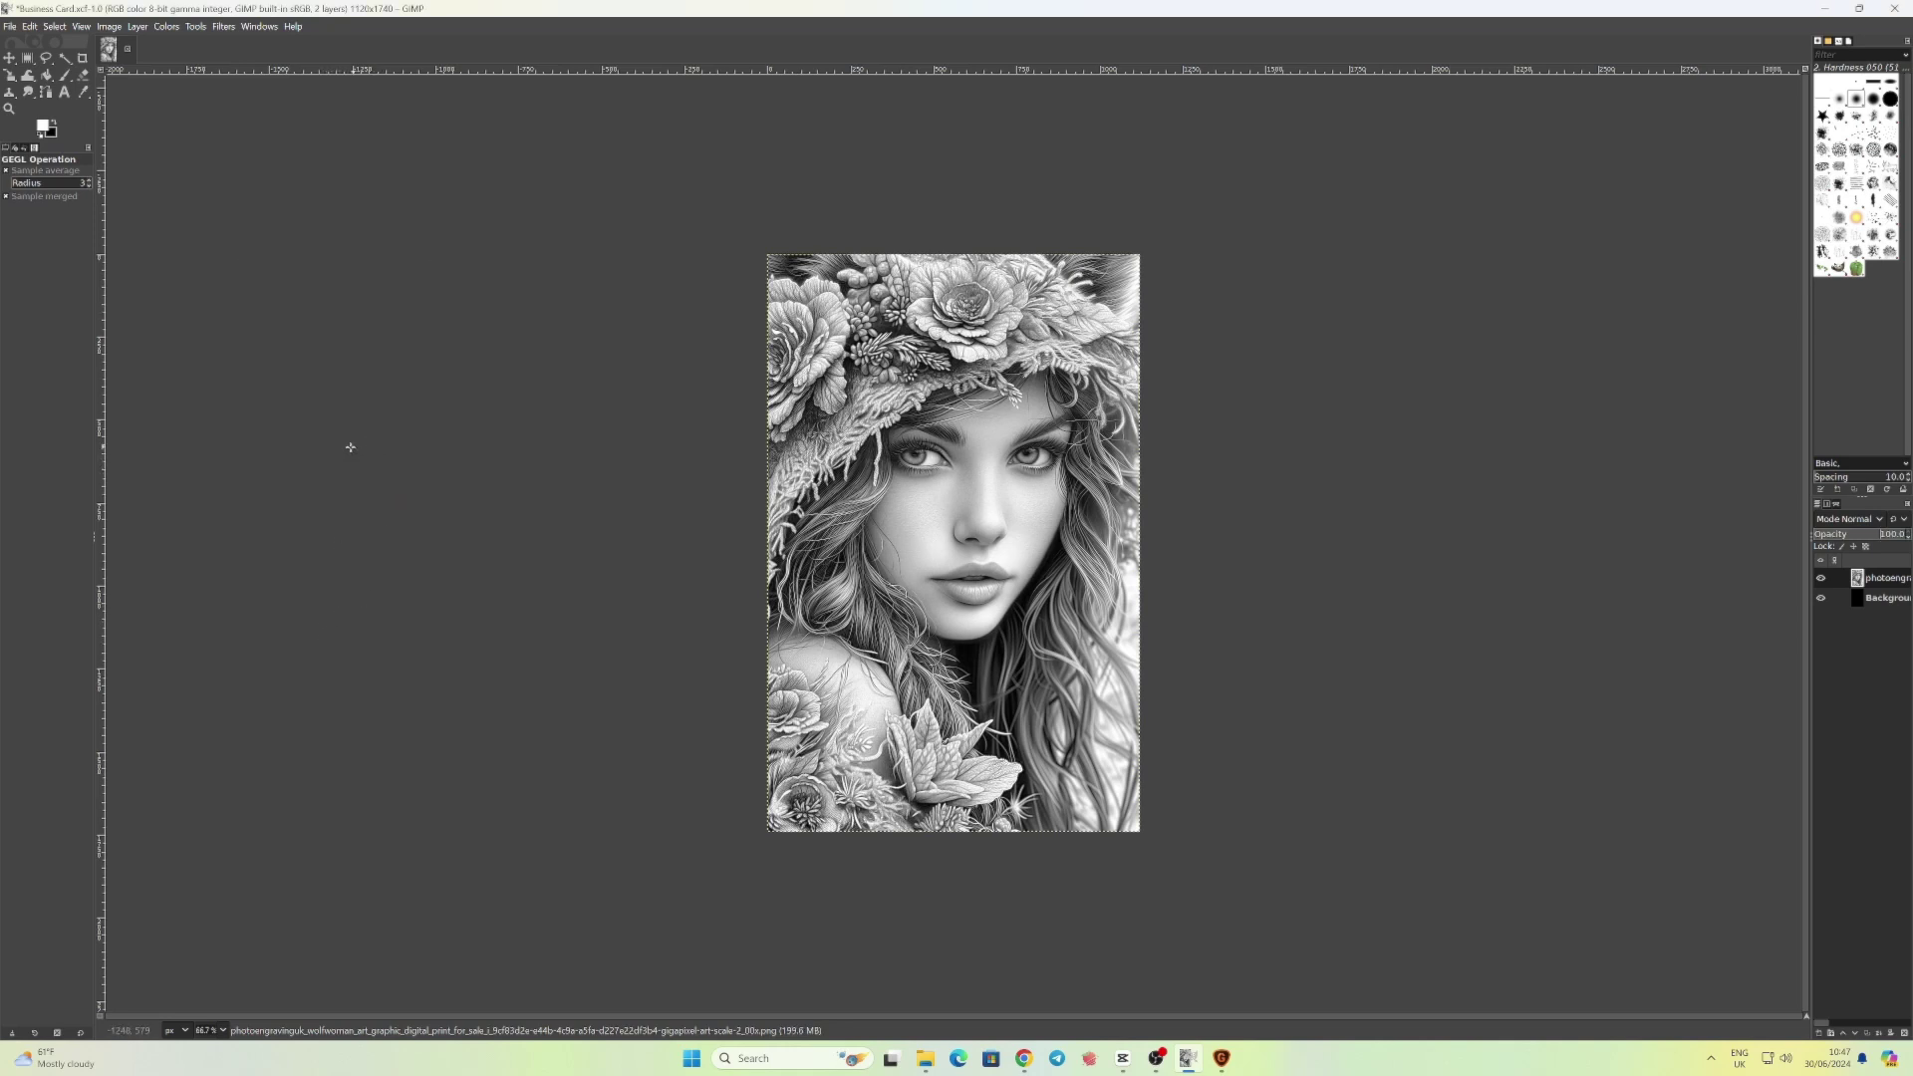
Export the portrait as WolfLady.png to the Desktop
left_click(10, 26)
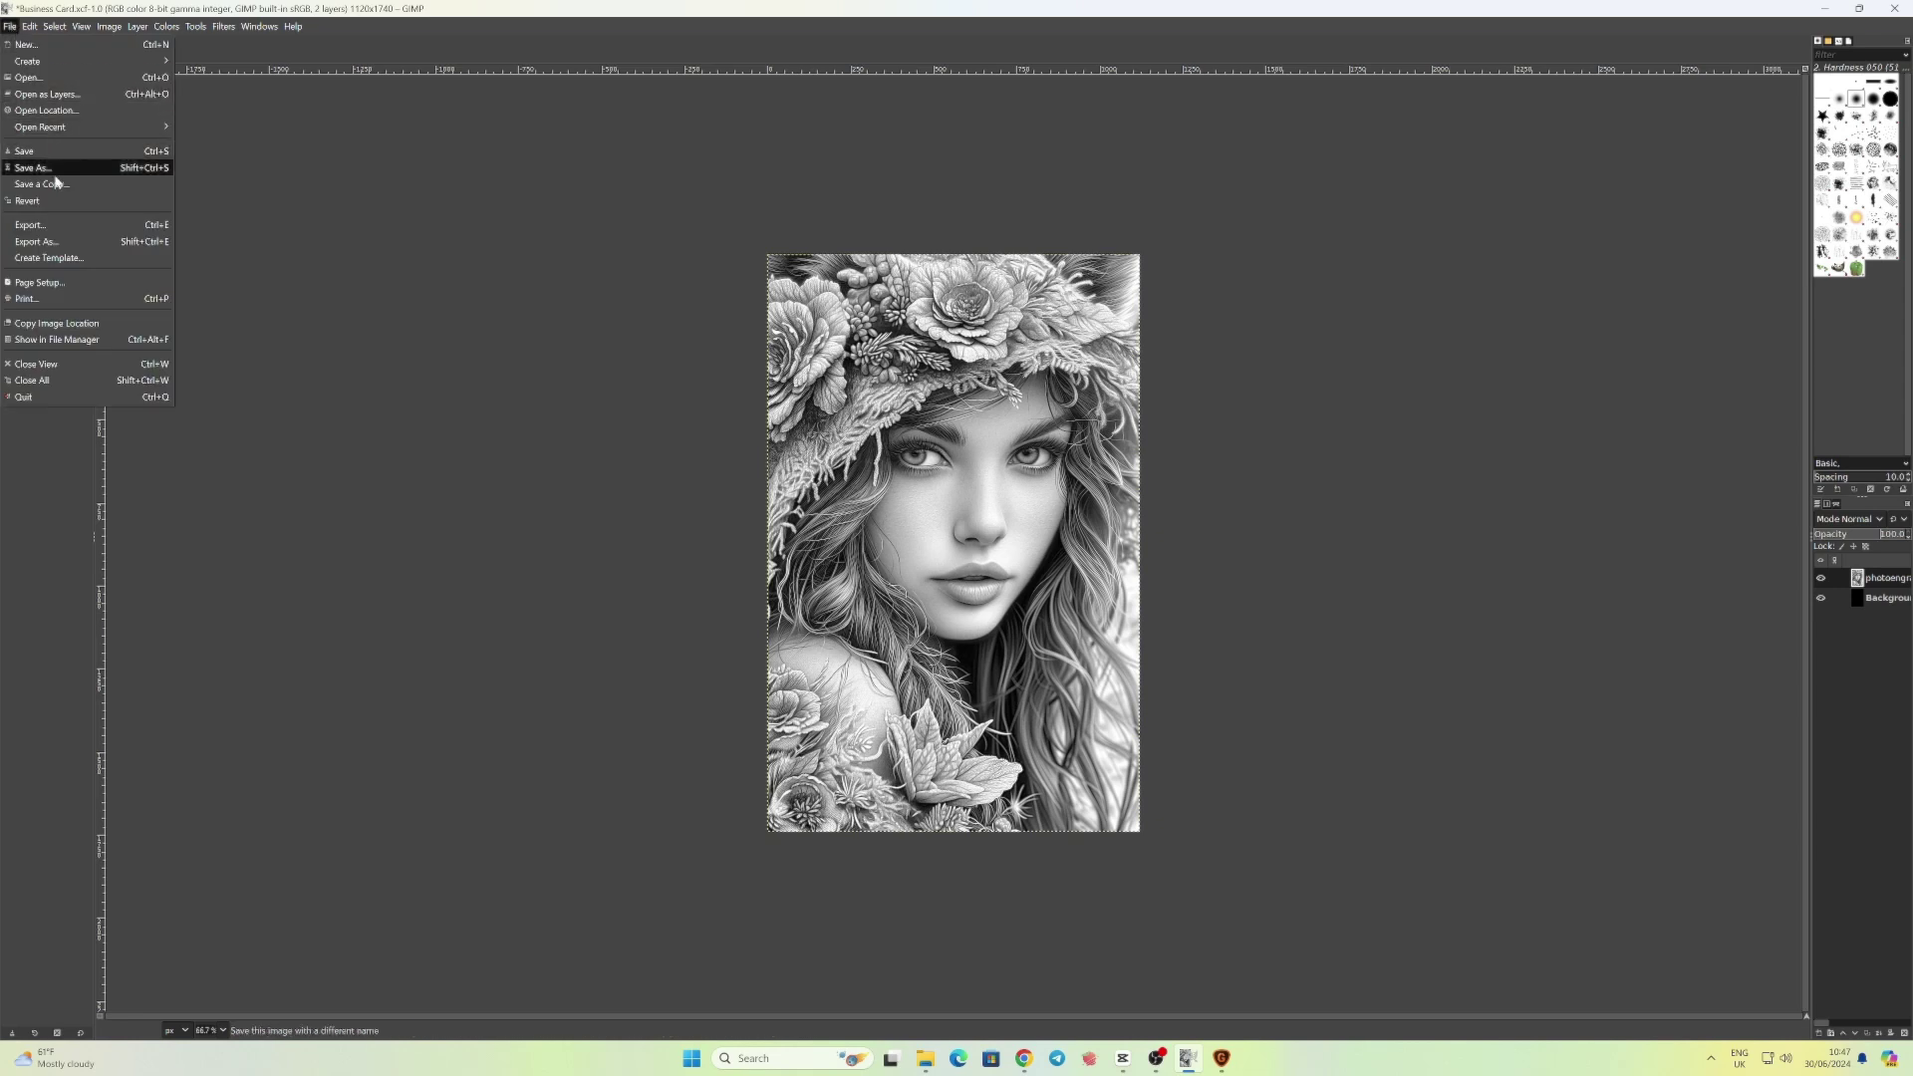
left_click(60, 241)
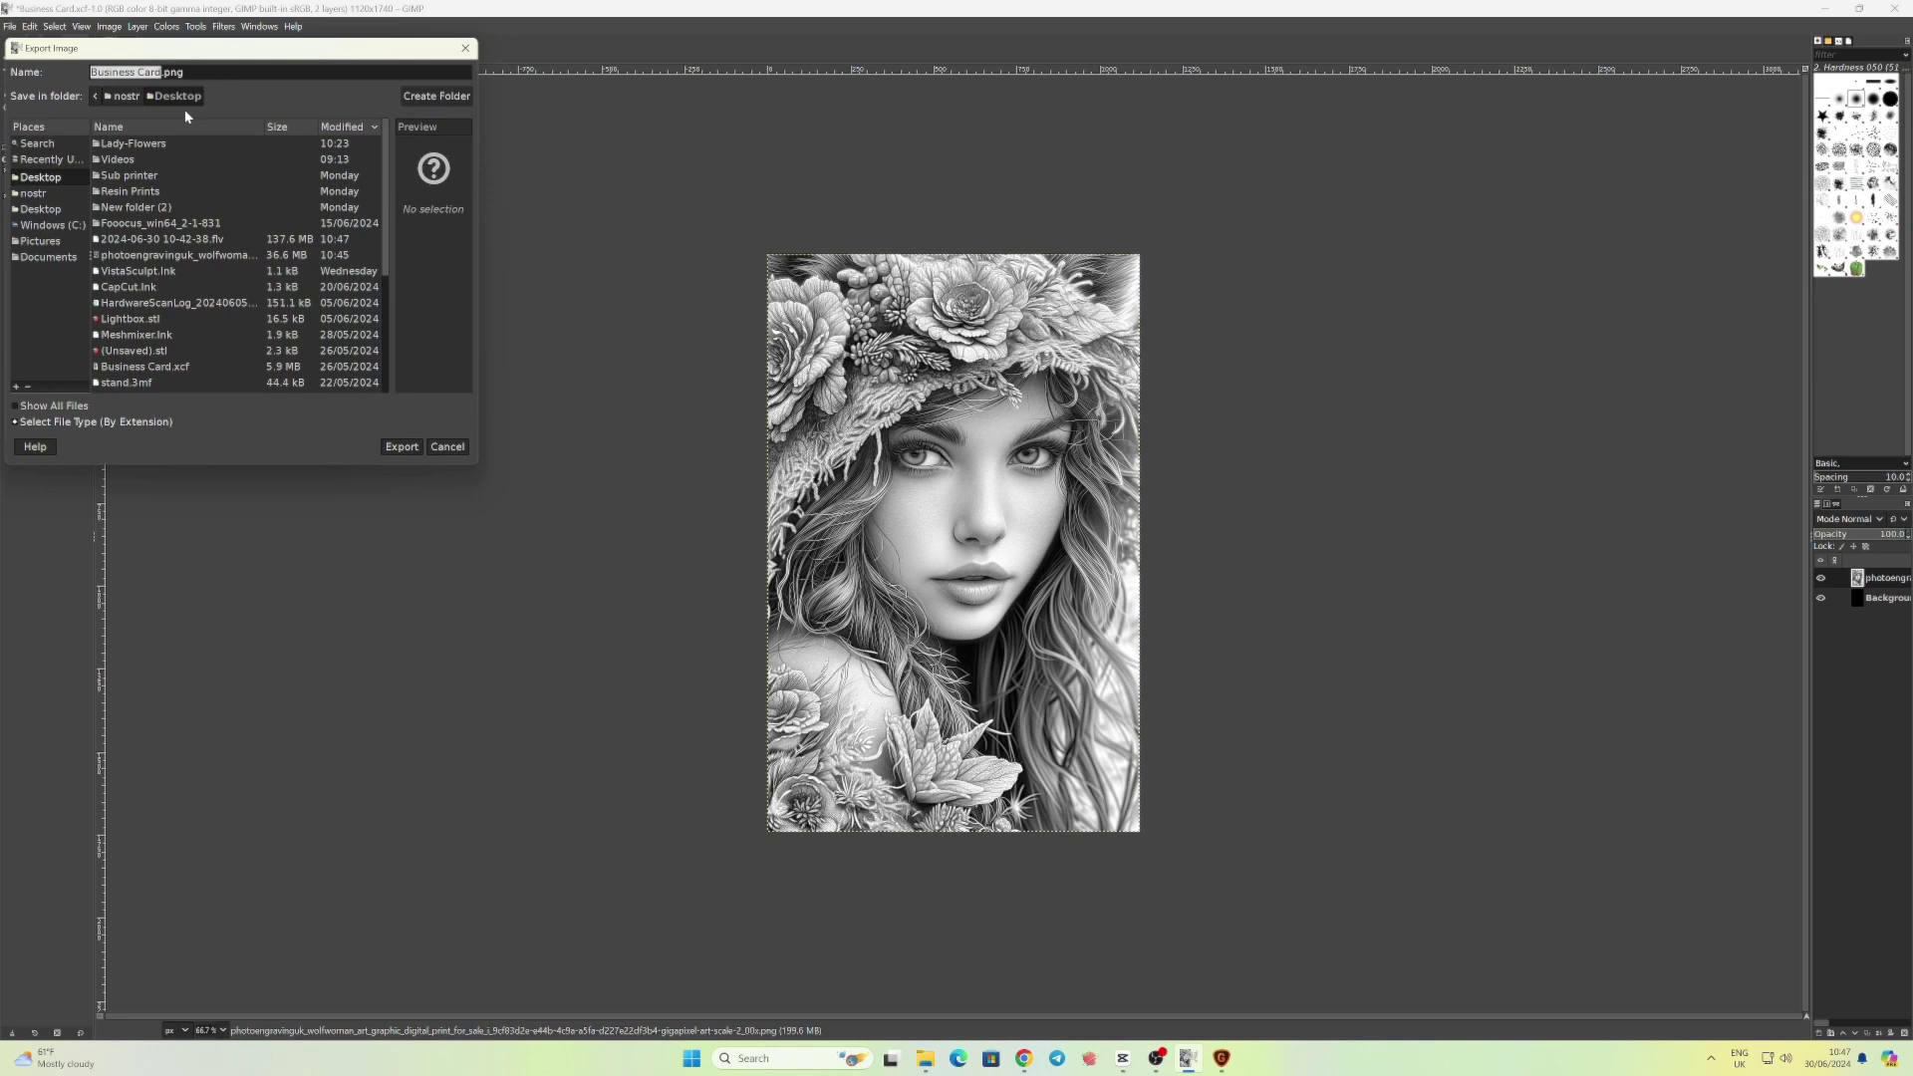
type("WolfLady")
left_click(401, 446)
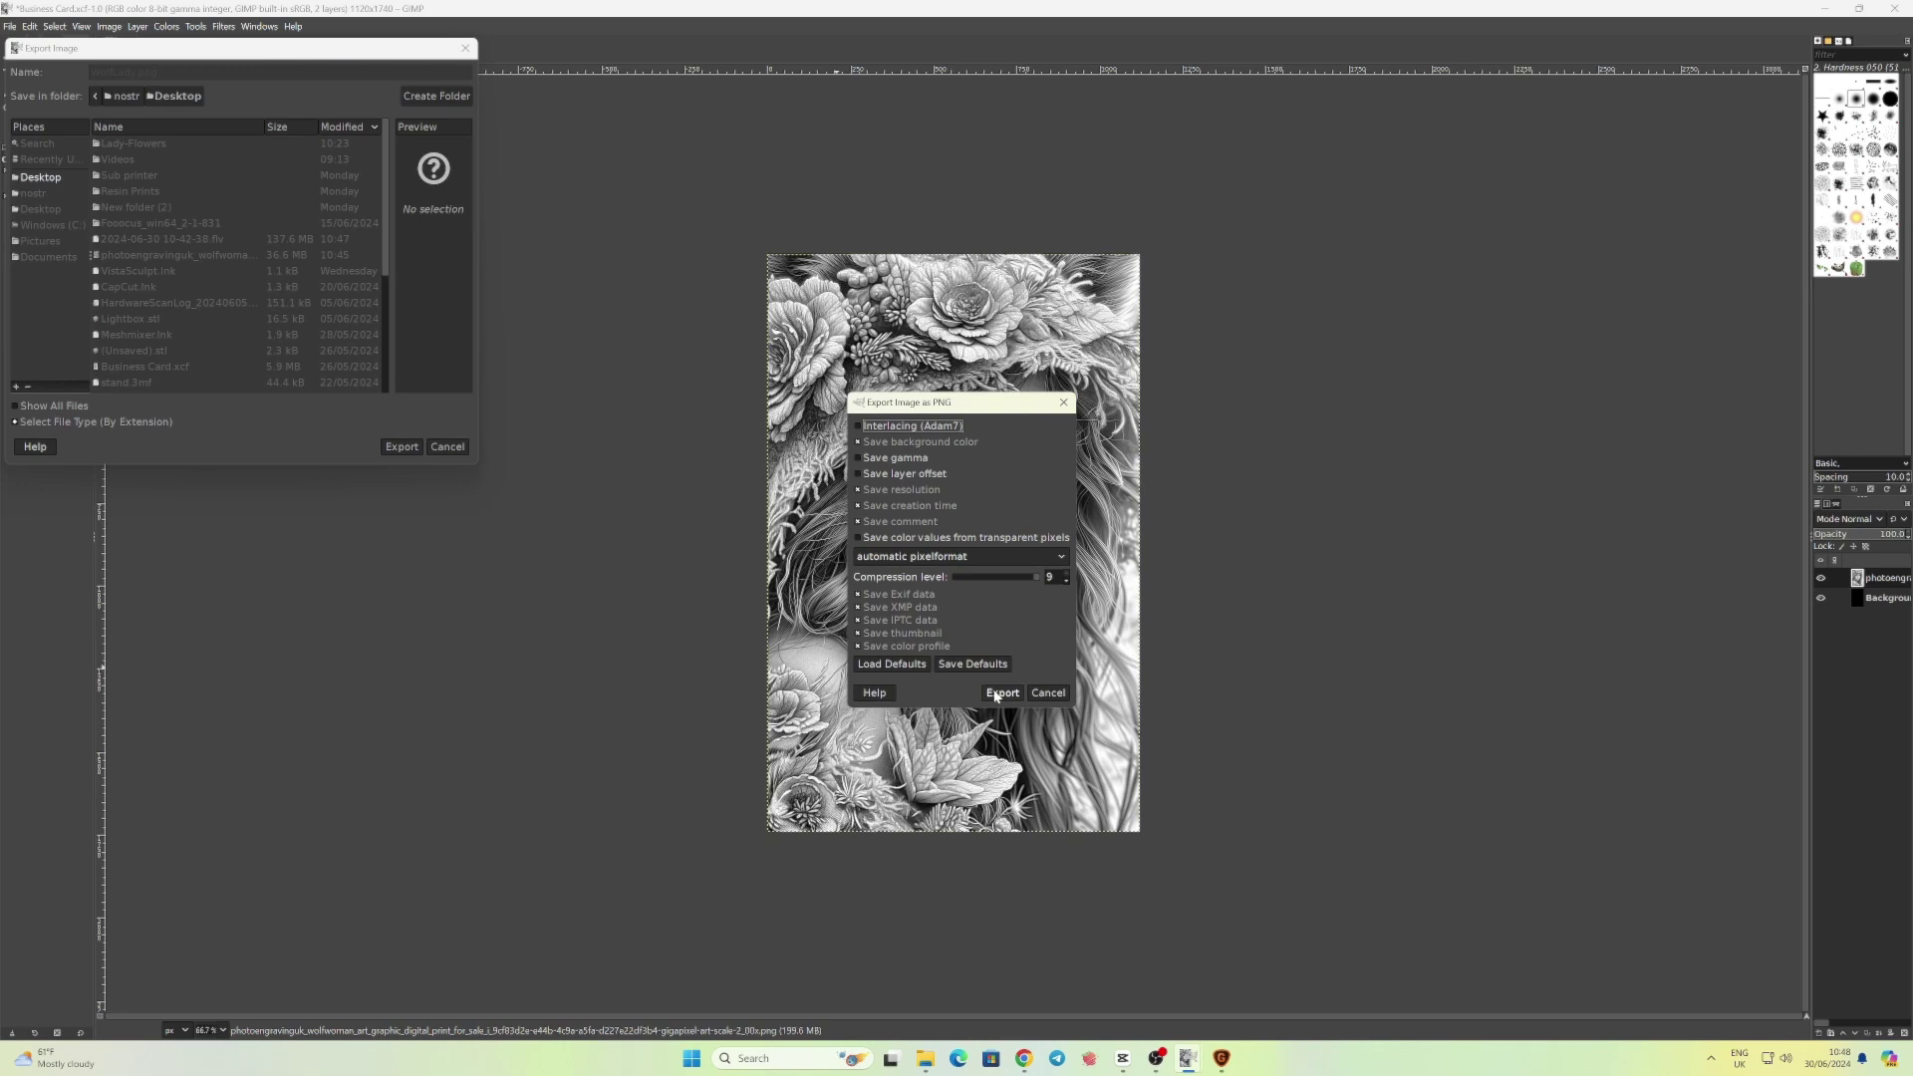
Accept the default PNG options to finish exporting WolfLady.png
left_click(1002, 692)
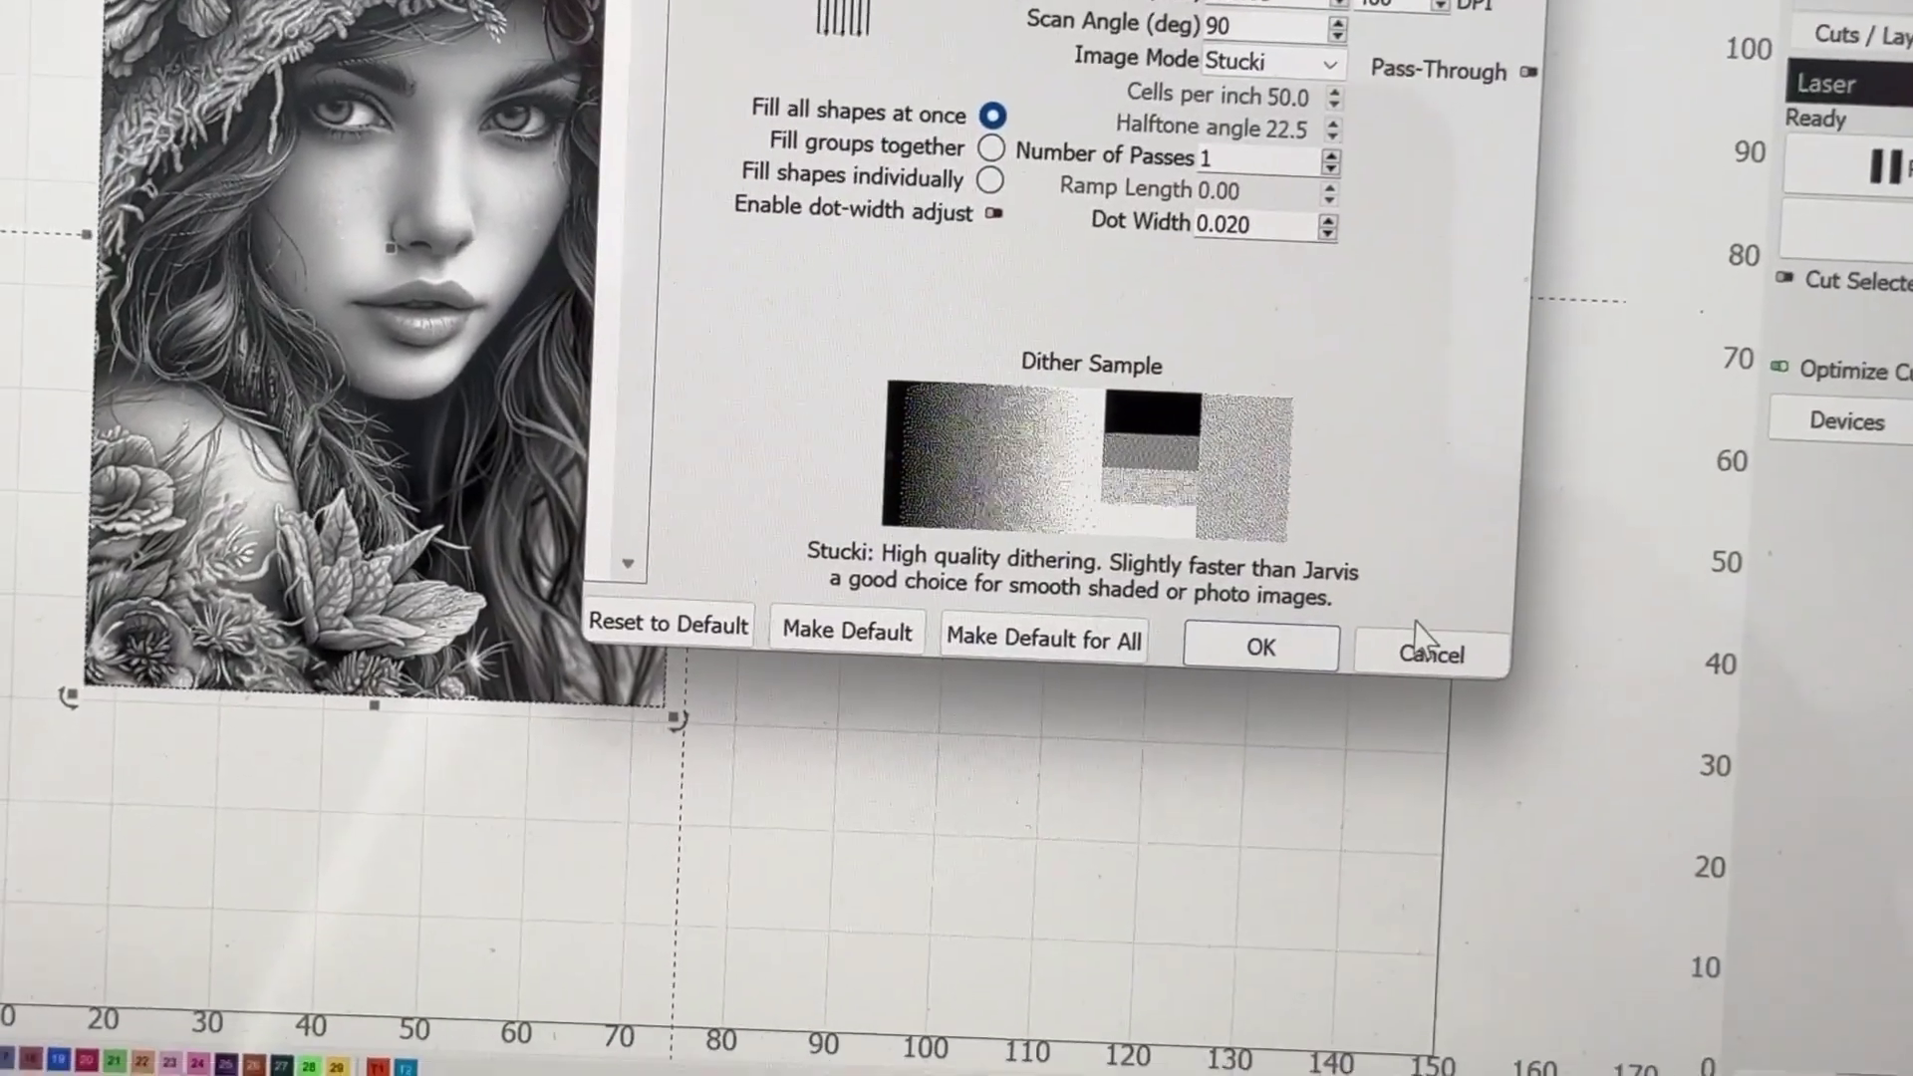
Dismiss the Cut Settings Editor with Cancel, leaving the portrait ready to engrave
left_click(1427, 649)
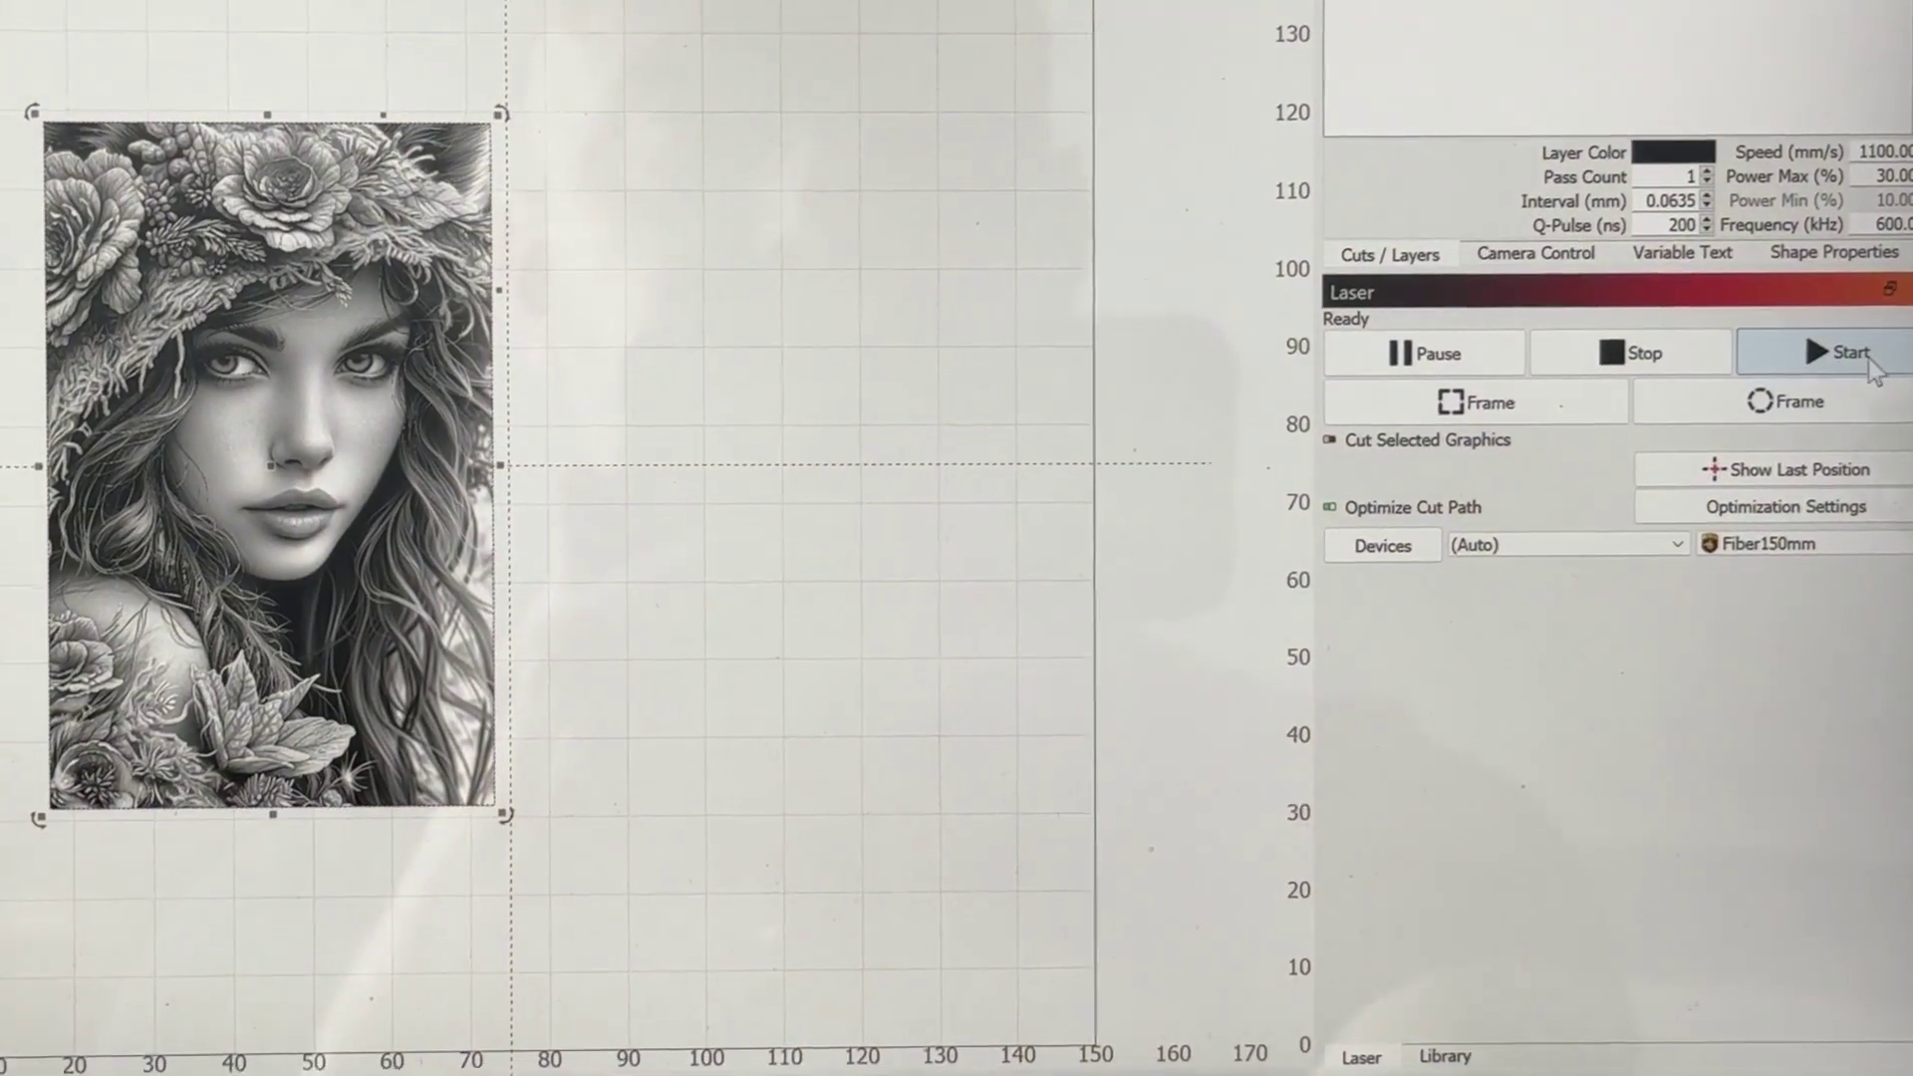
Start Live Framing so the fiber laser traces the portrait's boundary
left_click(1865, 355)
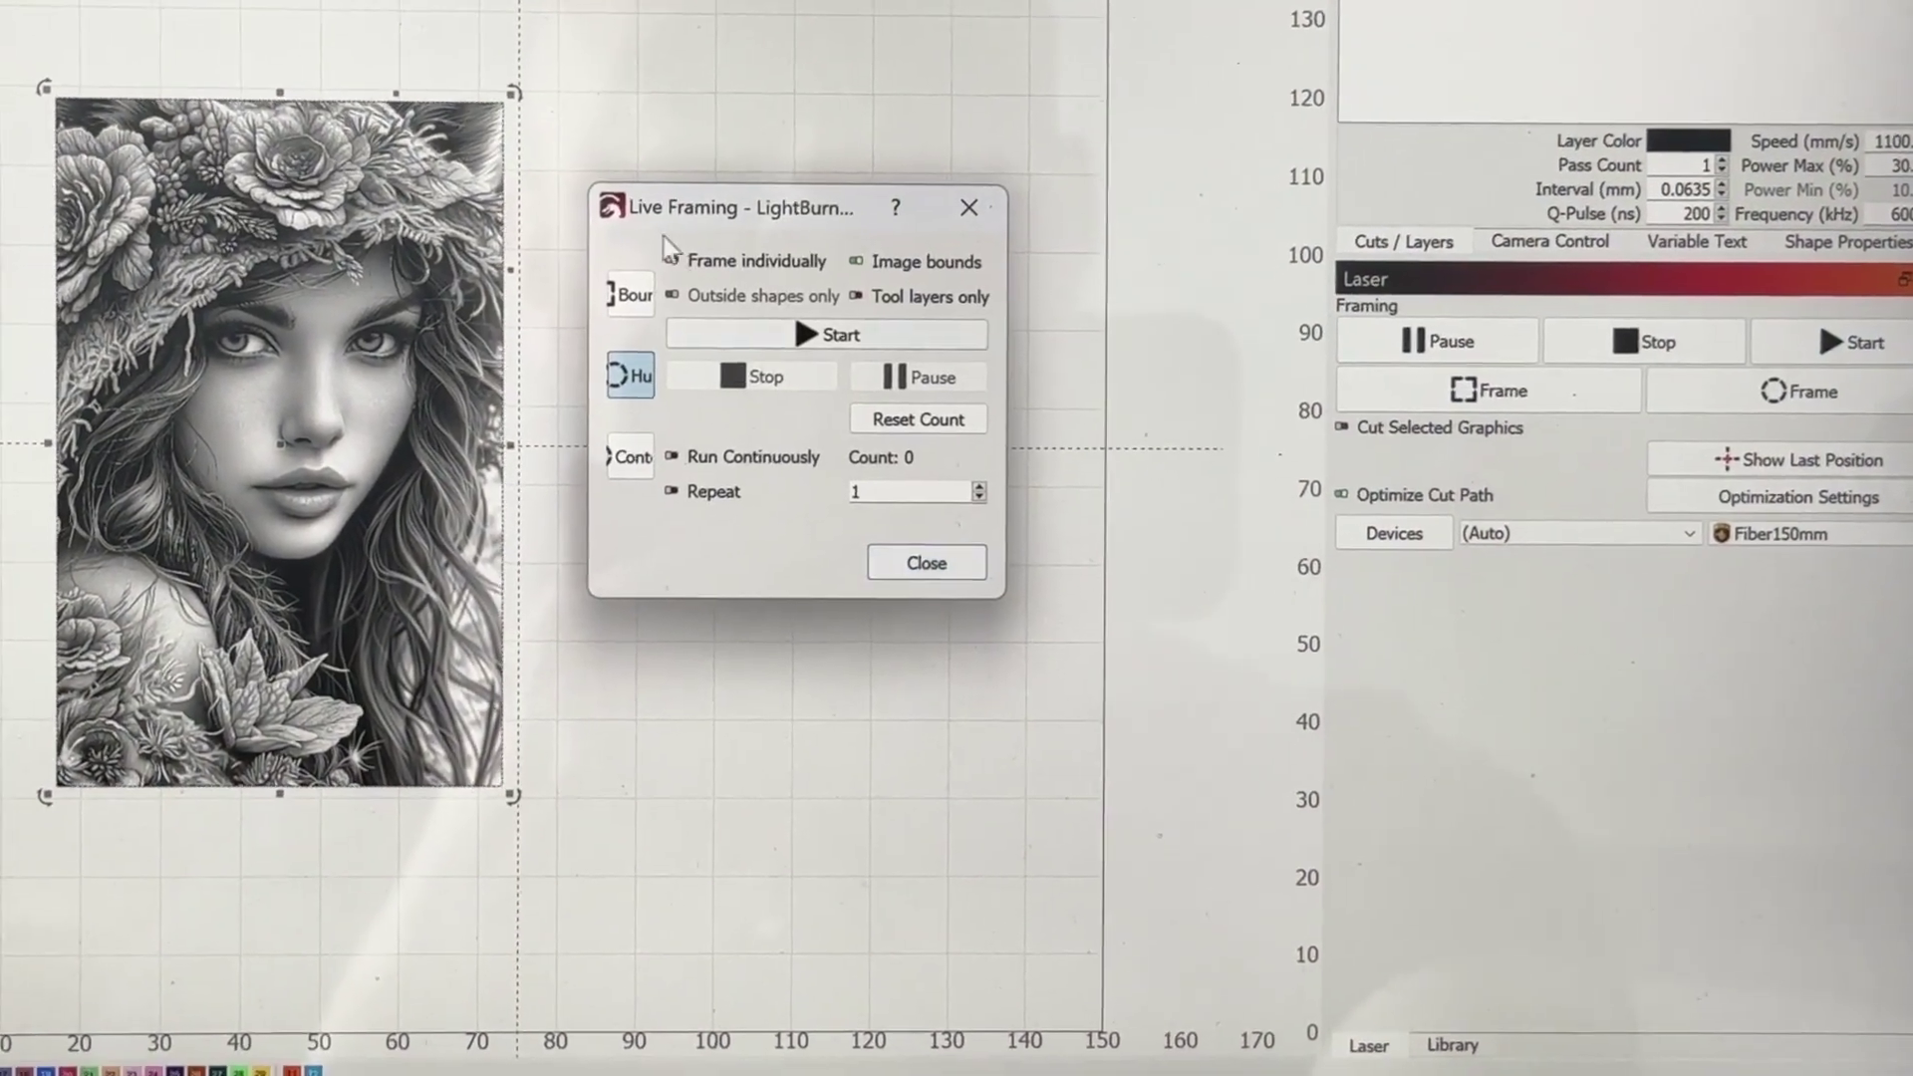
left_click(827, 335)
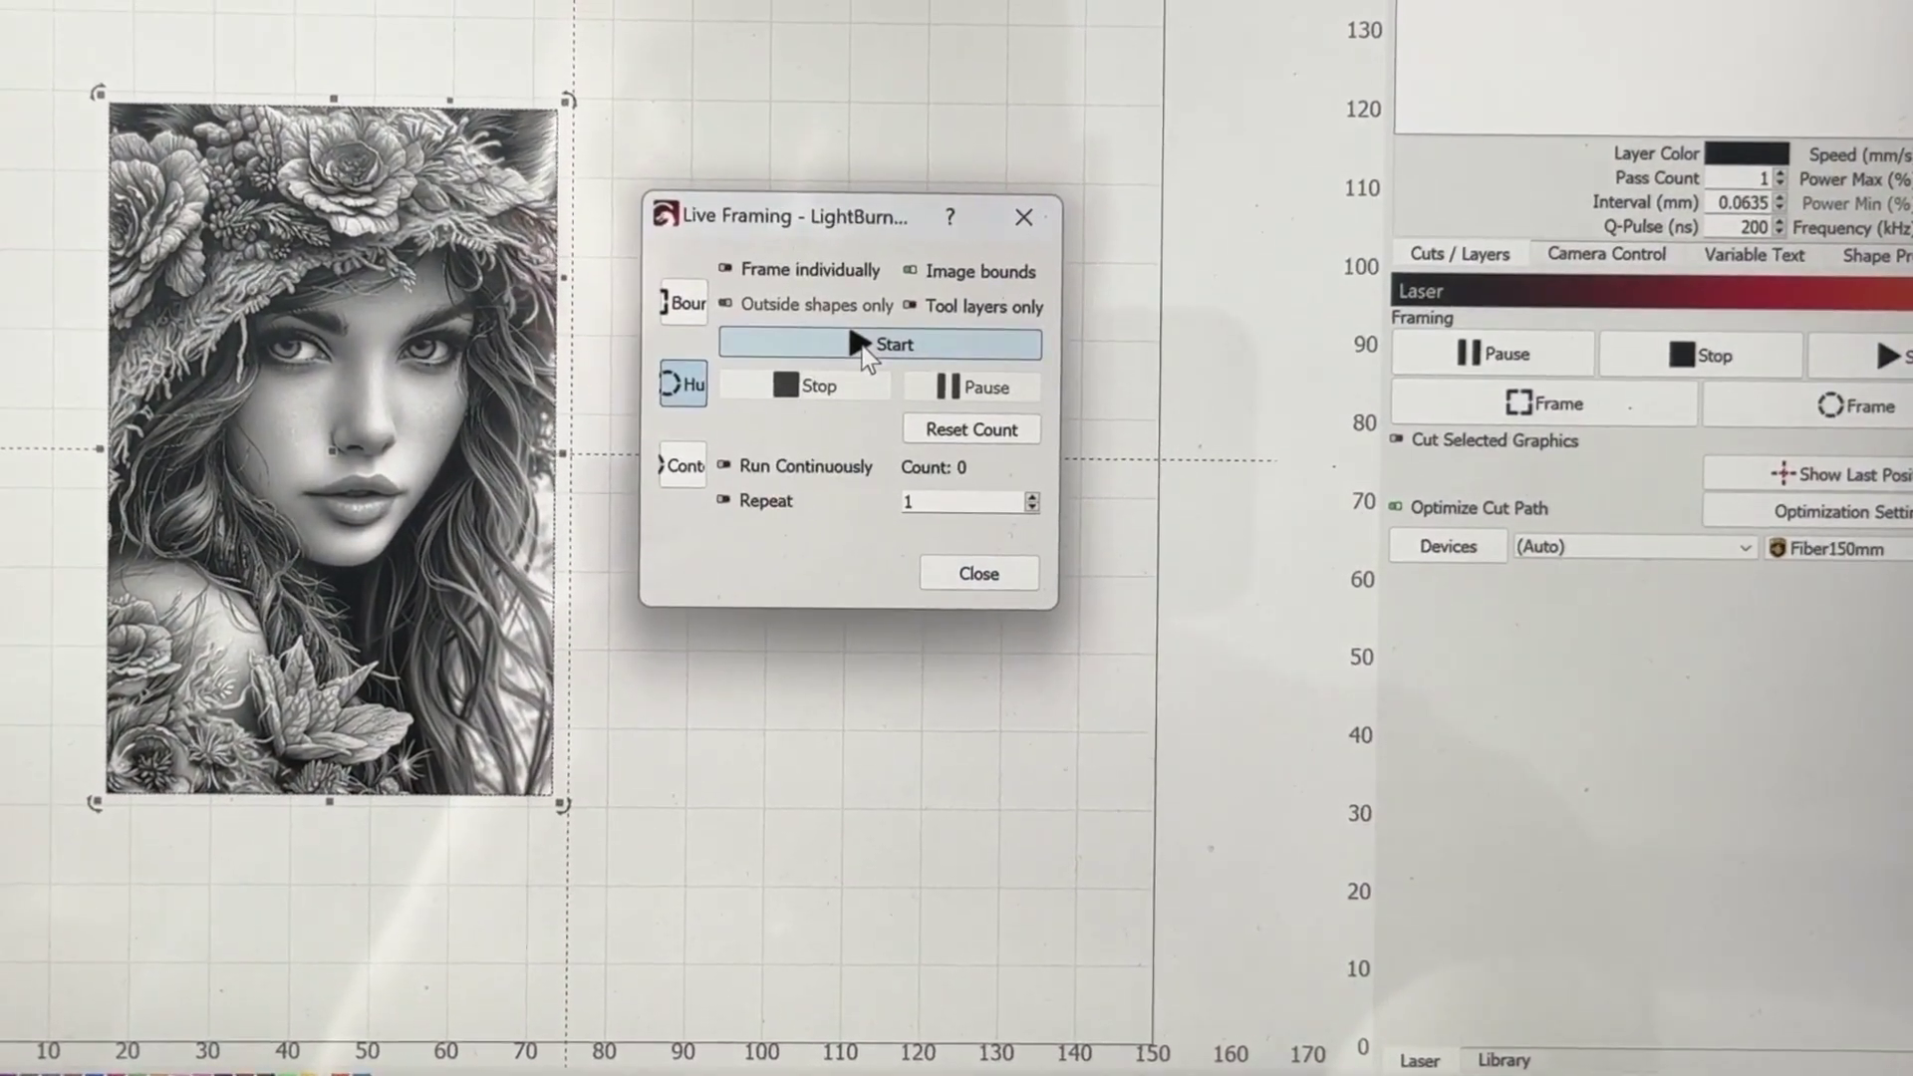